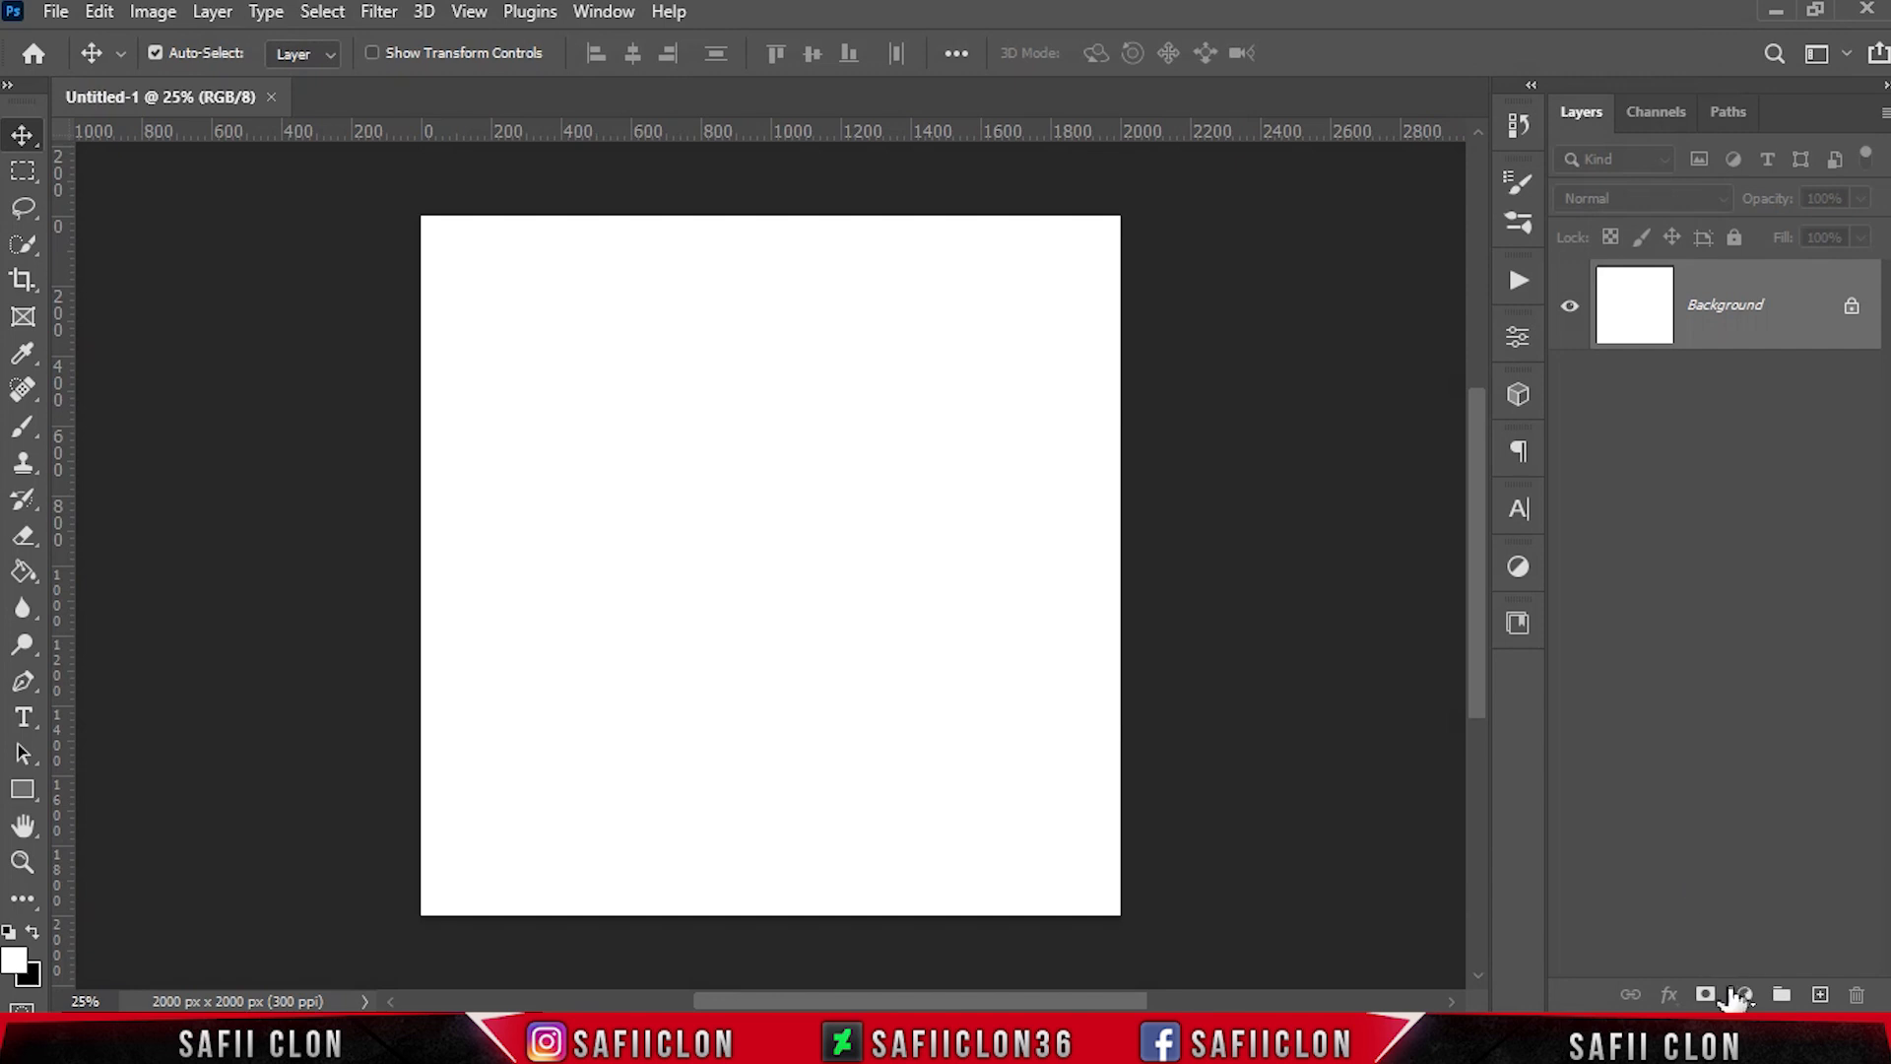
Add a solid color fill layer in black (000000) above the white background
left_click(1757, 502)
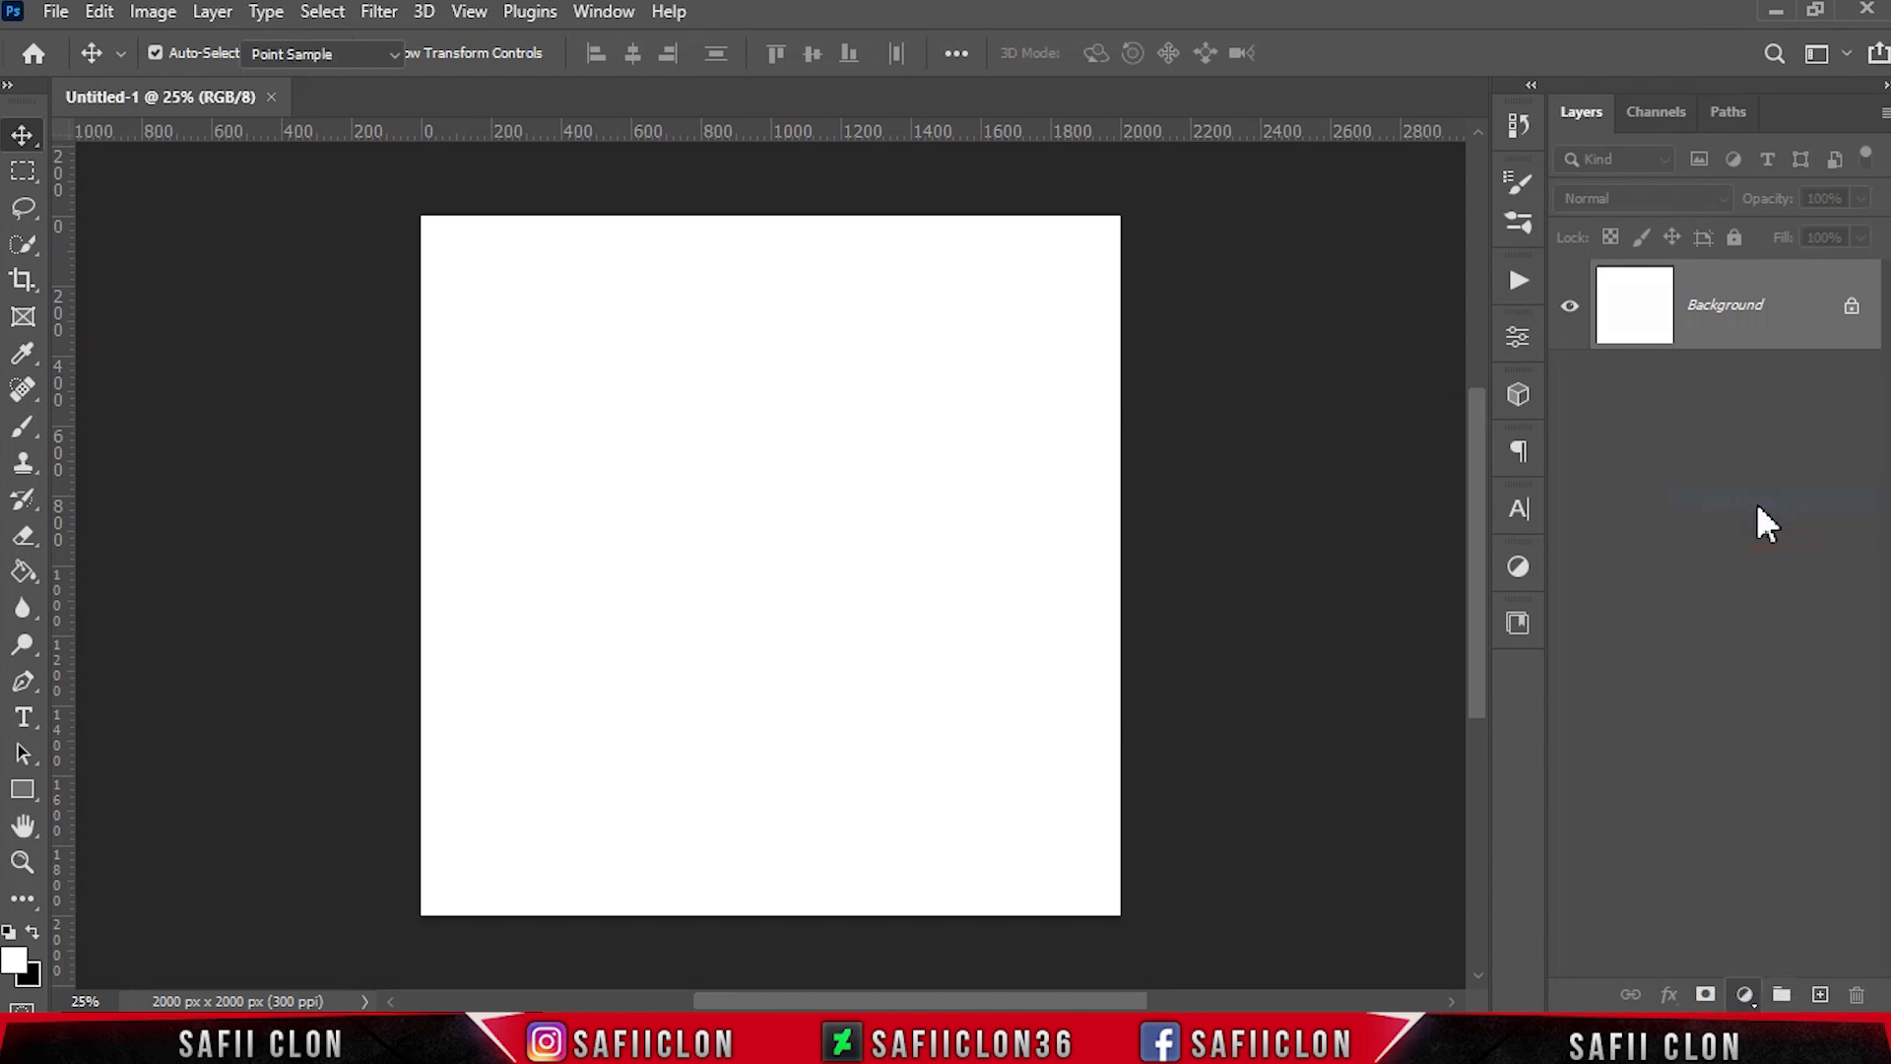
left_click_drag(1292, 554, 1166, 622)
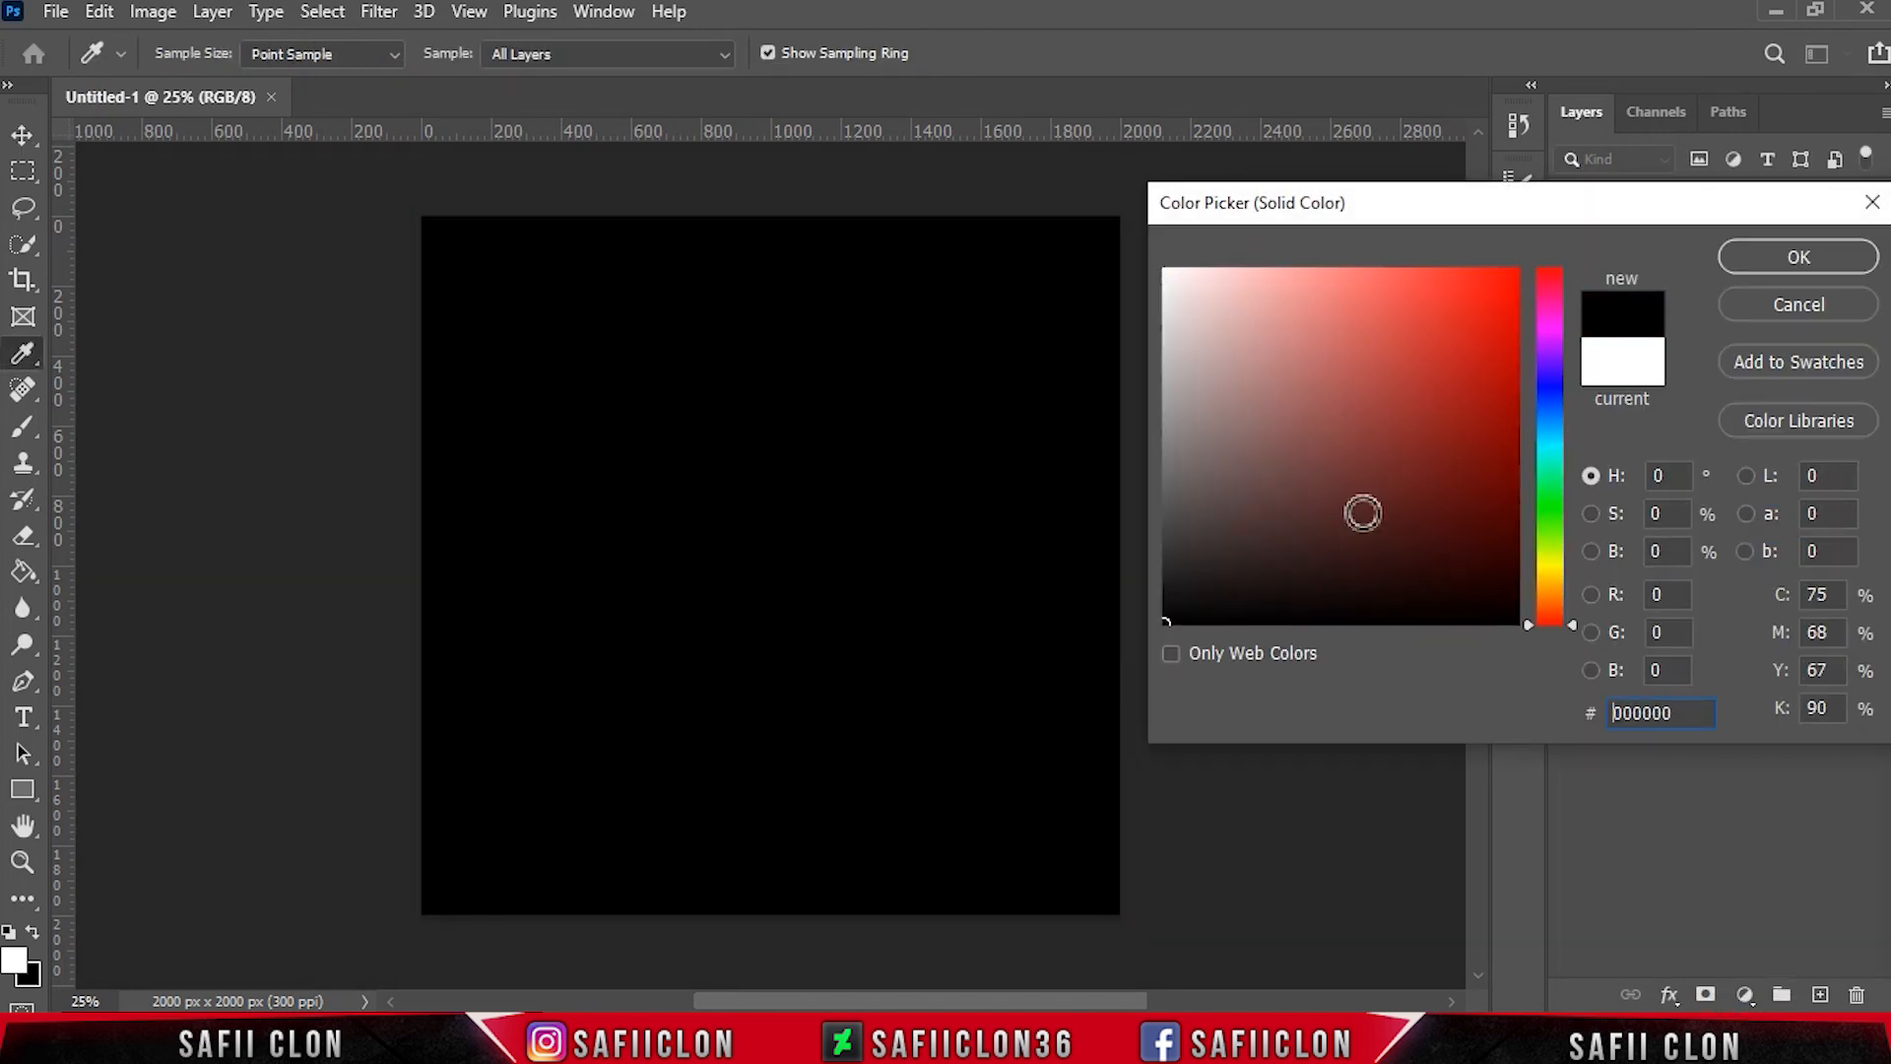
left_click(1784, 261)
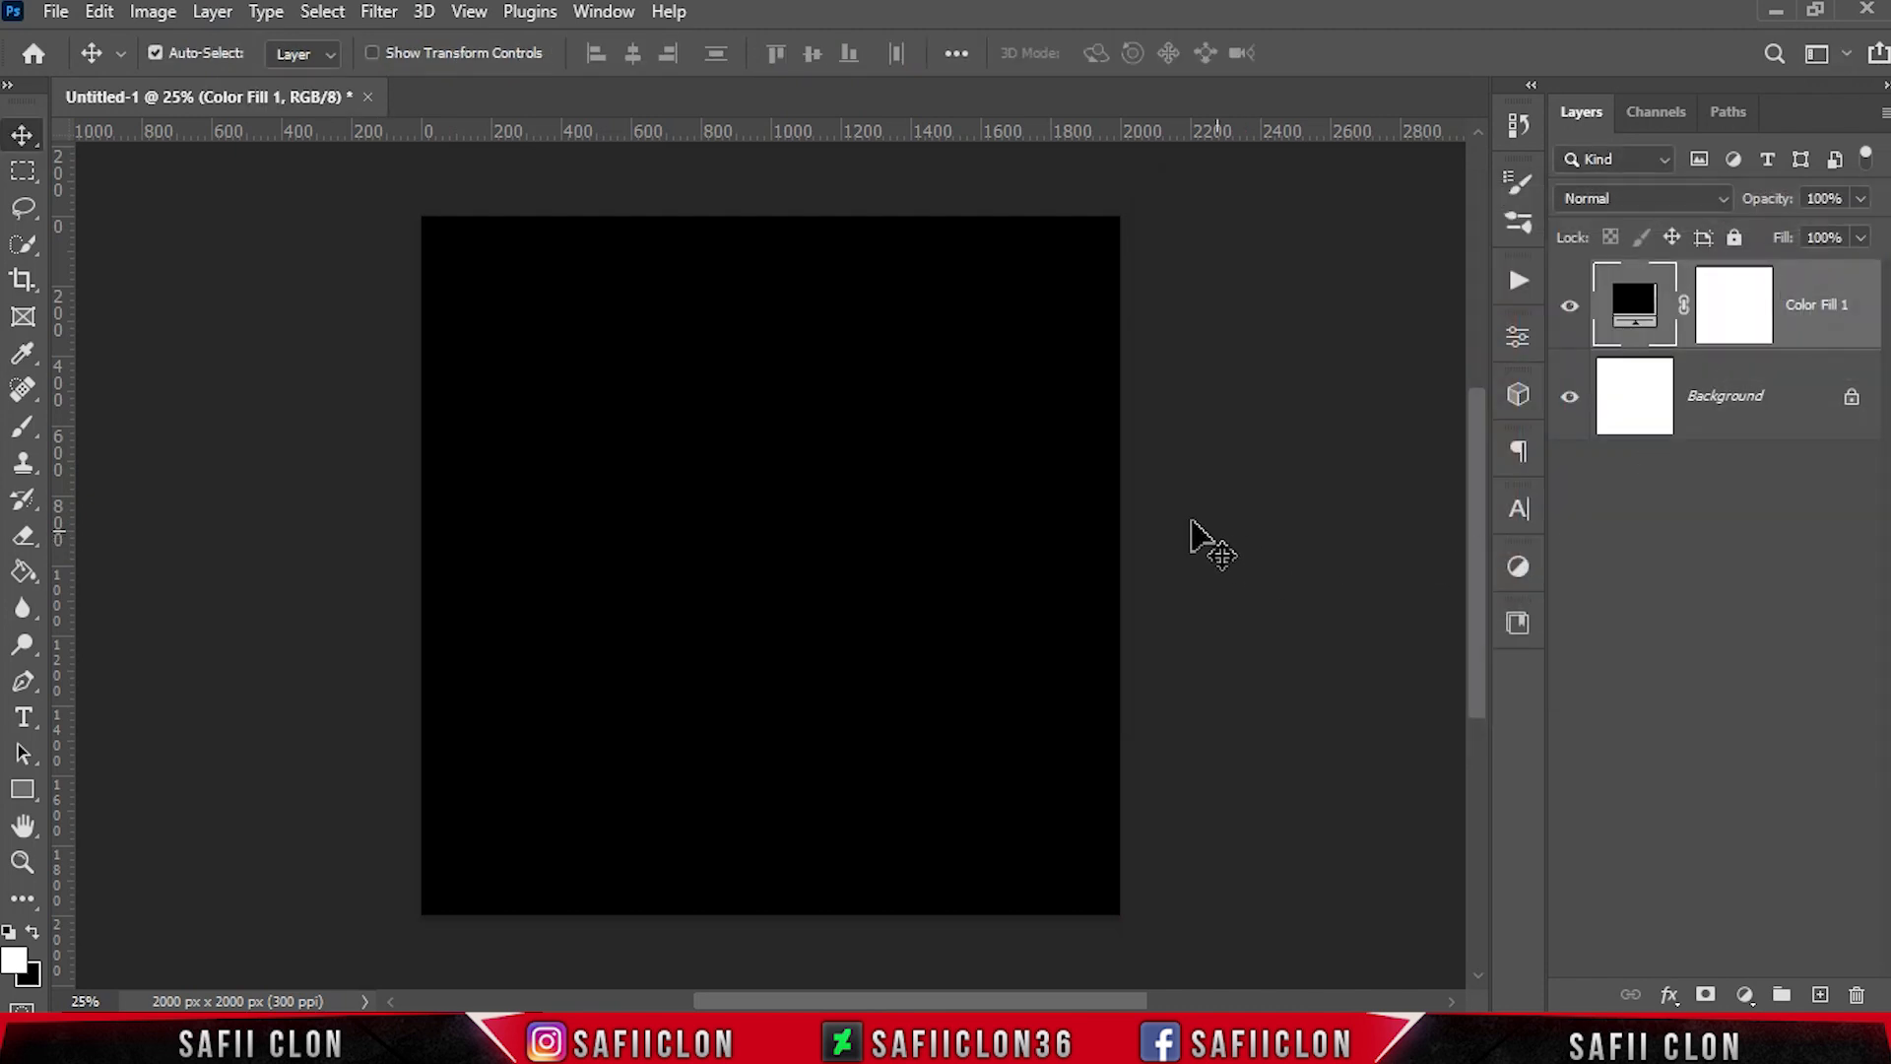
Open the red car photo from the Text portrait folder and unlock its background layer
left_click(54, 12)
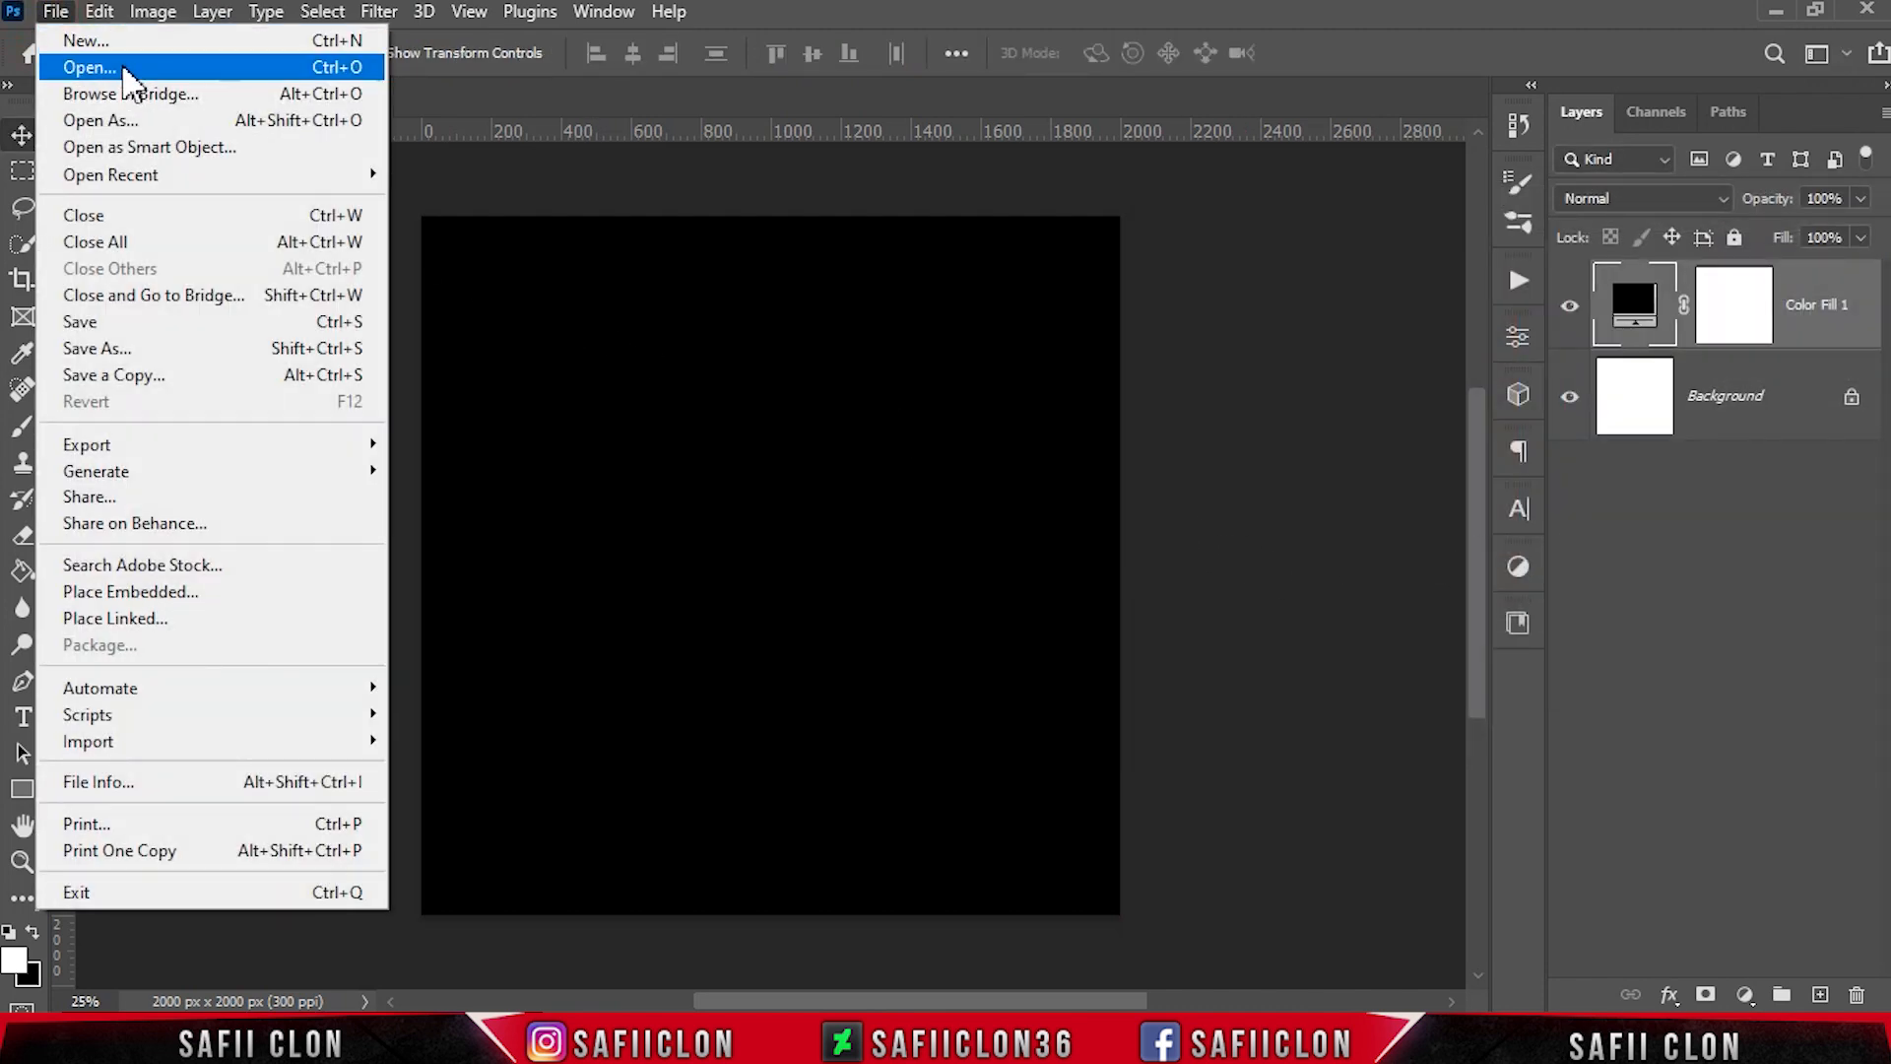
left_click(98, 68)
left_click(340, 253)
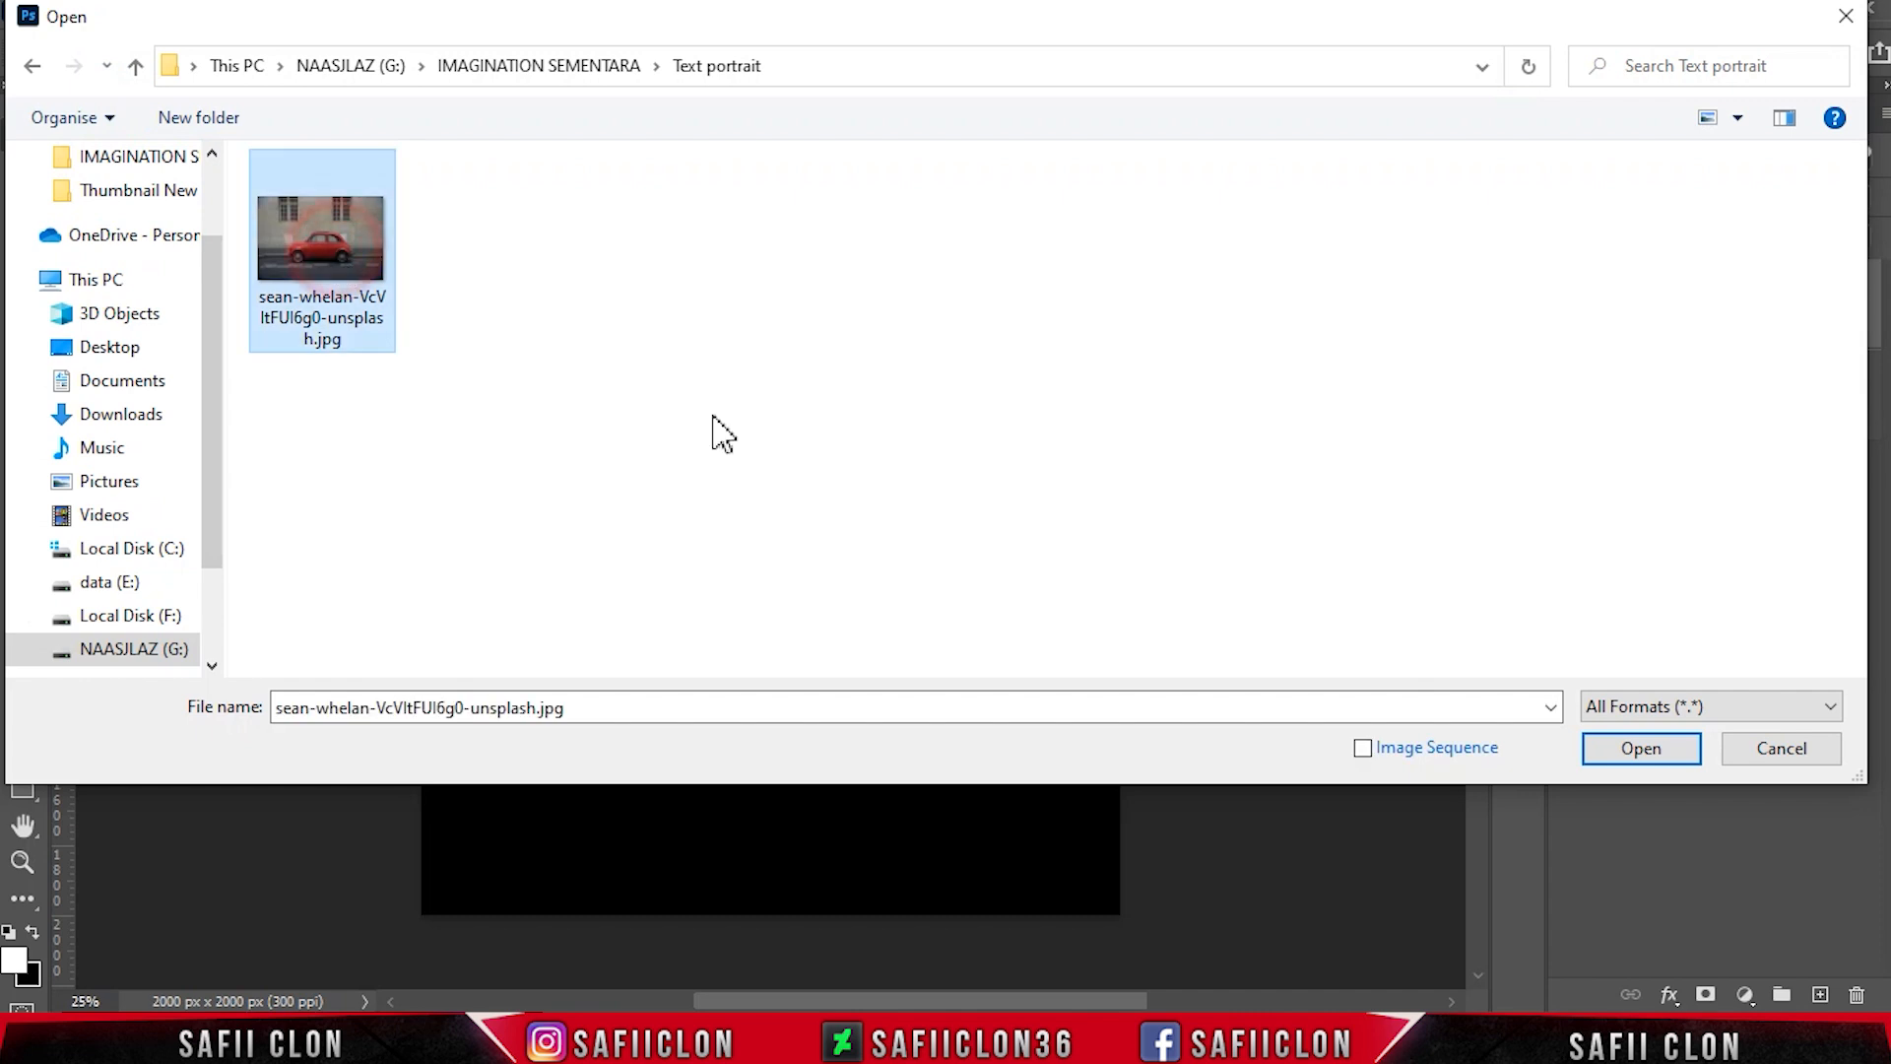
left_click(1640, 751)
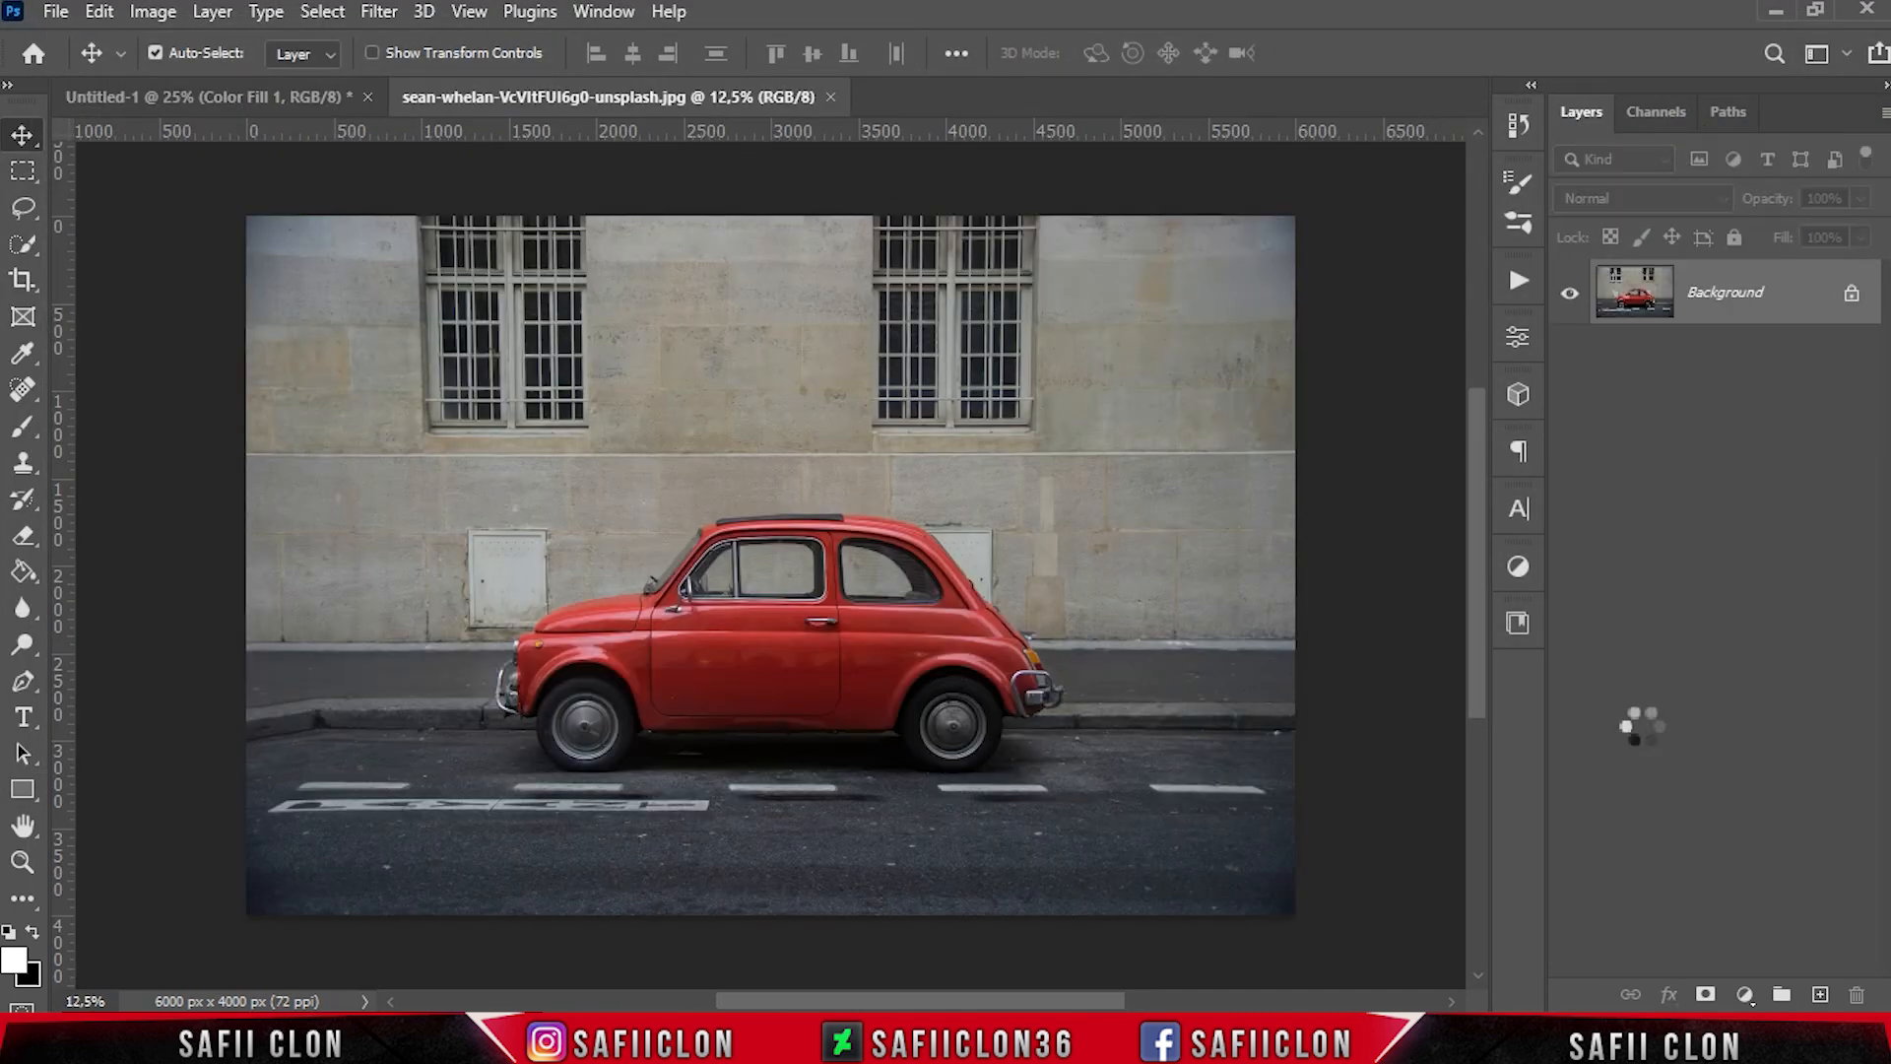
left_click(1851, 293)
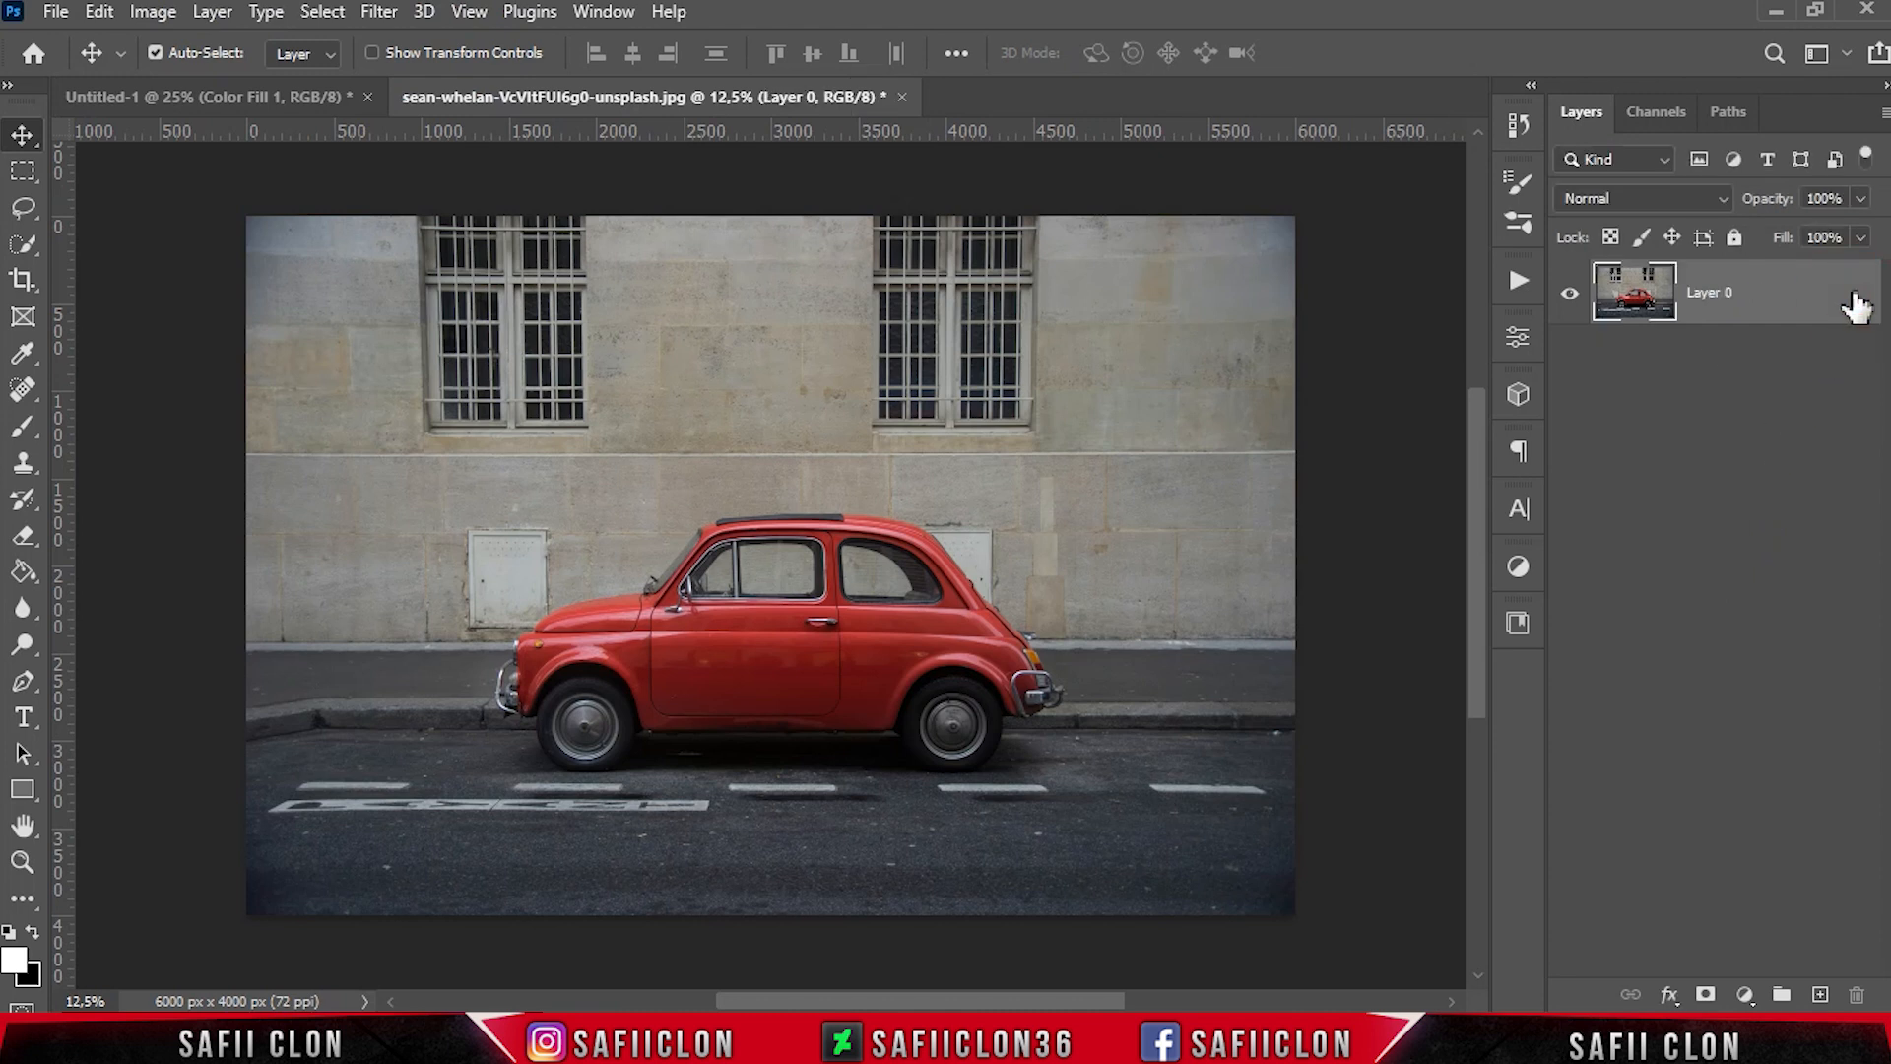
Select the red car with the Quick Selection tool's Select Subject command
left_click_drag(34, 255, 123, 272)
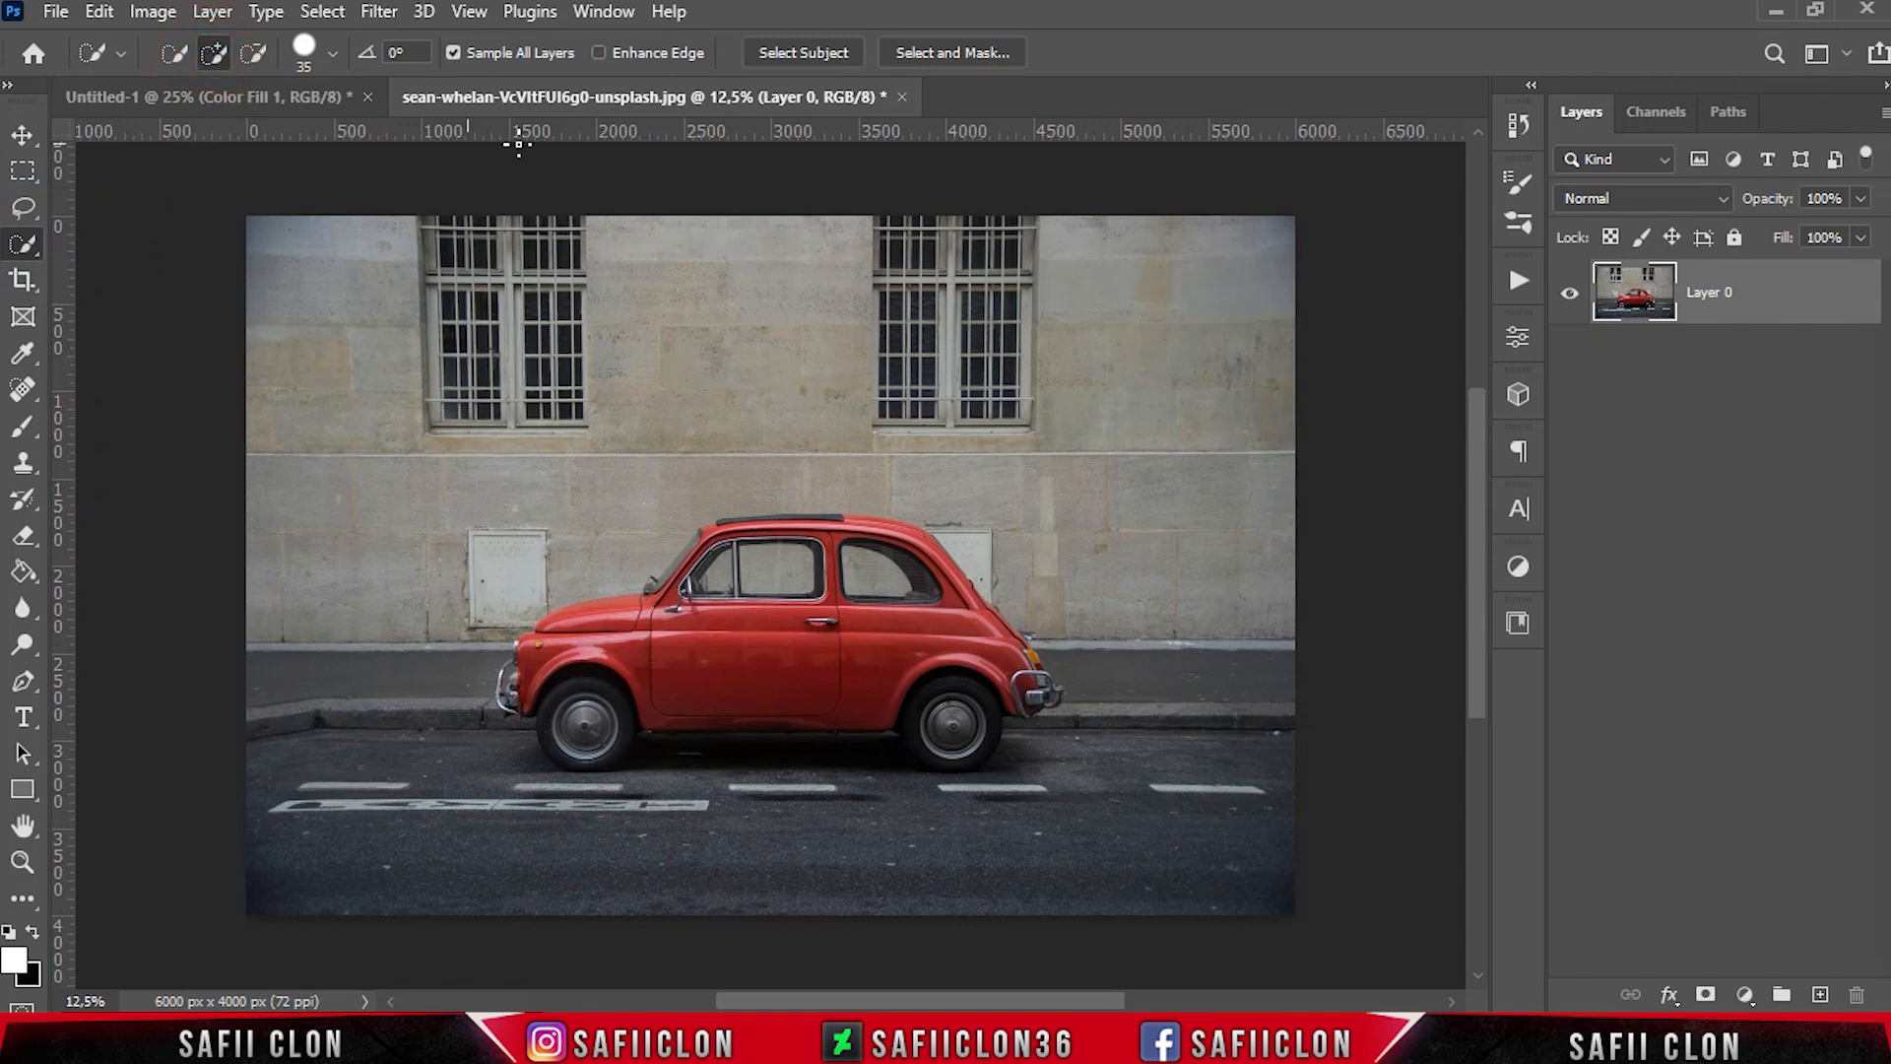
left_click(812, 54)
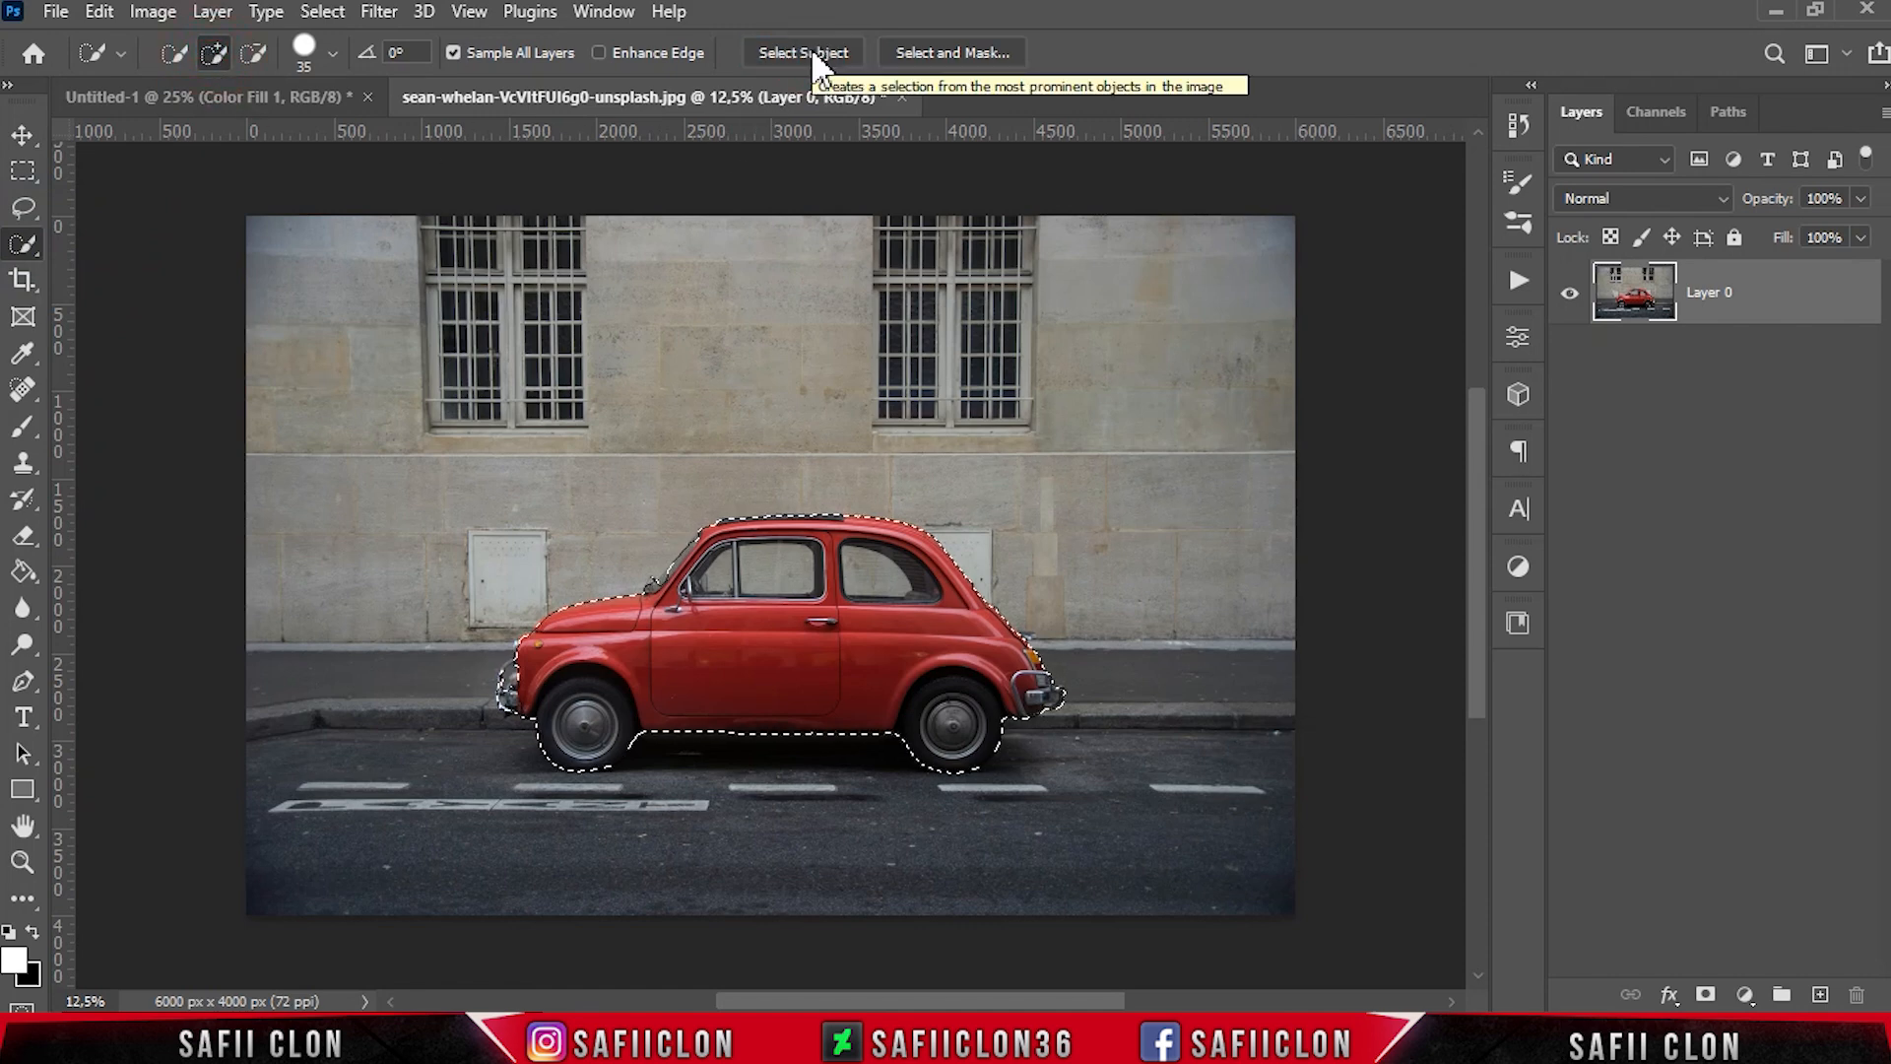
key("ctrl+plus")
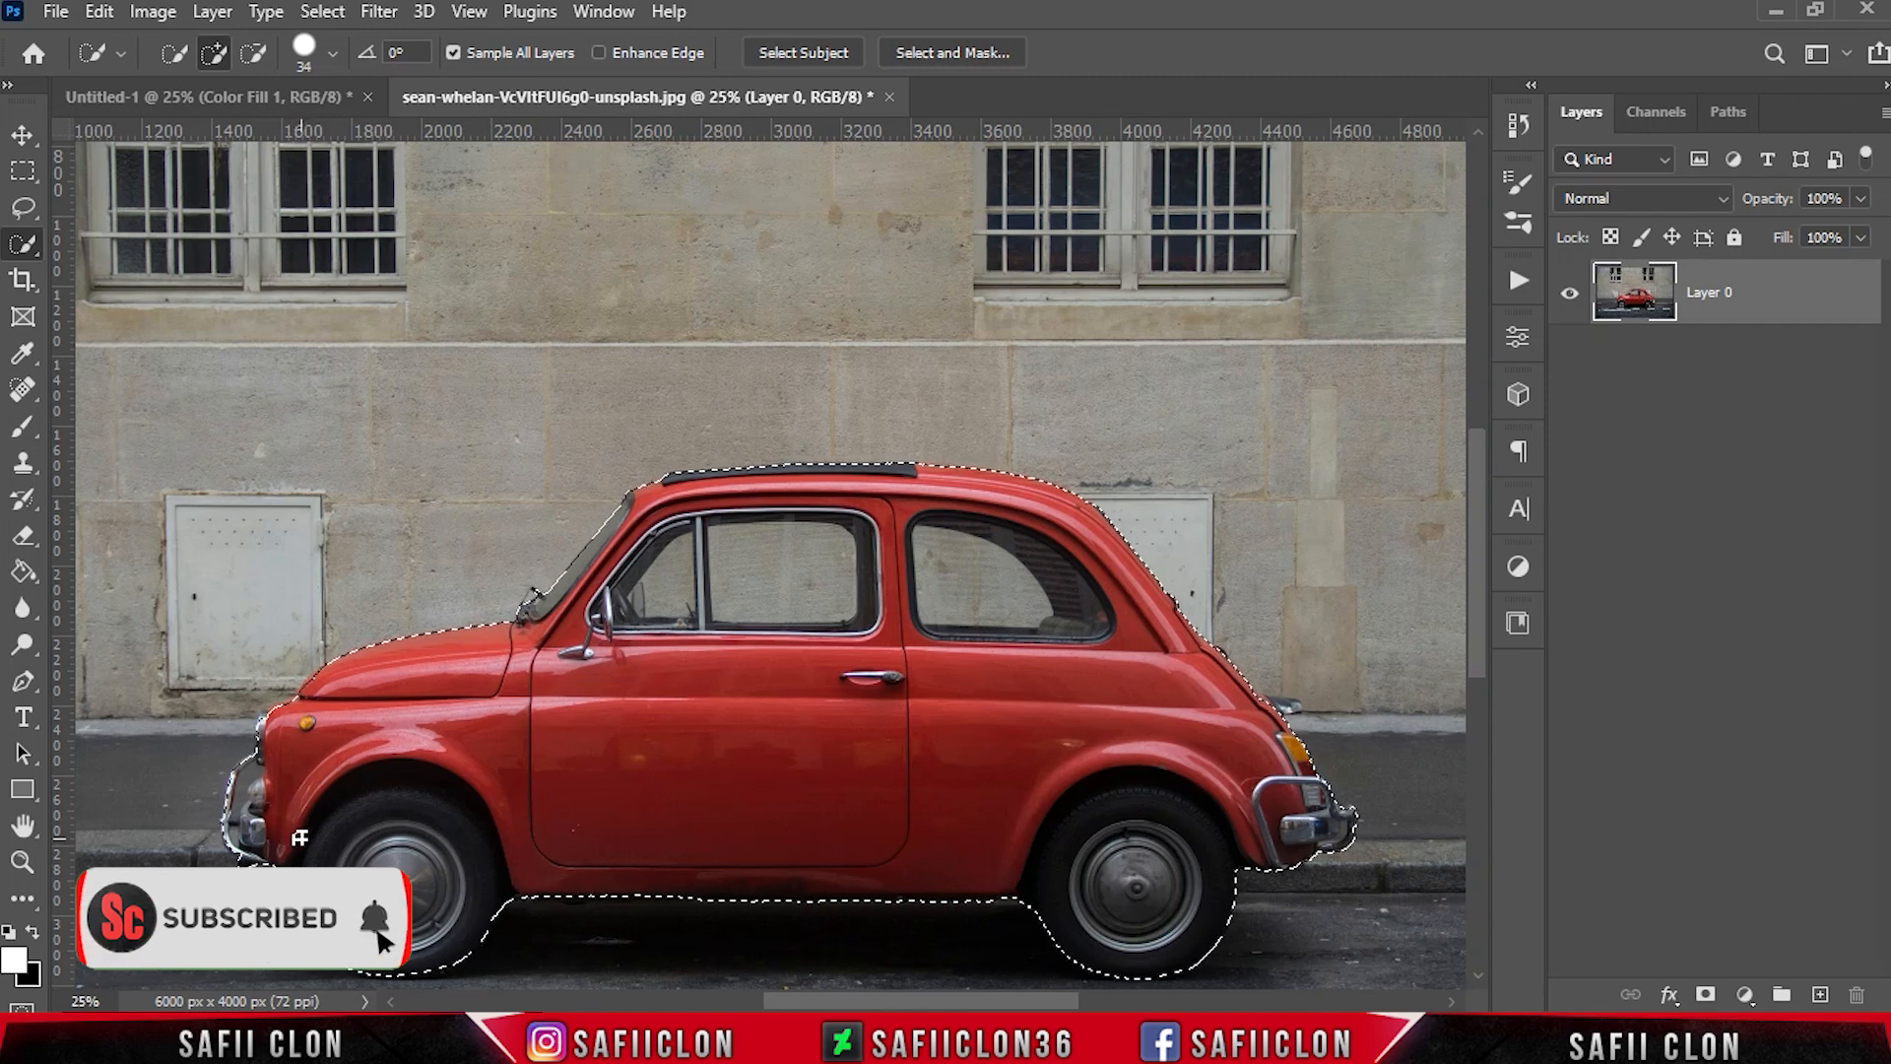
Subtract the car's front and rear side windows from the selection with the Quick Selection tool
left_click(252, 52)
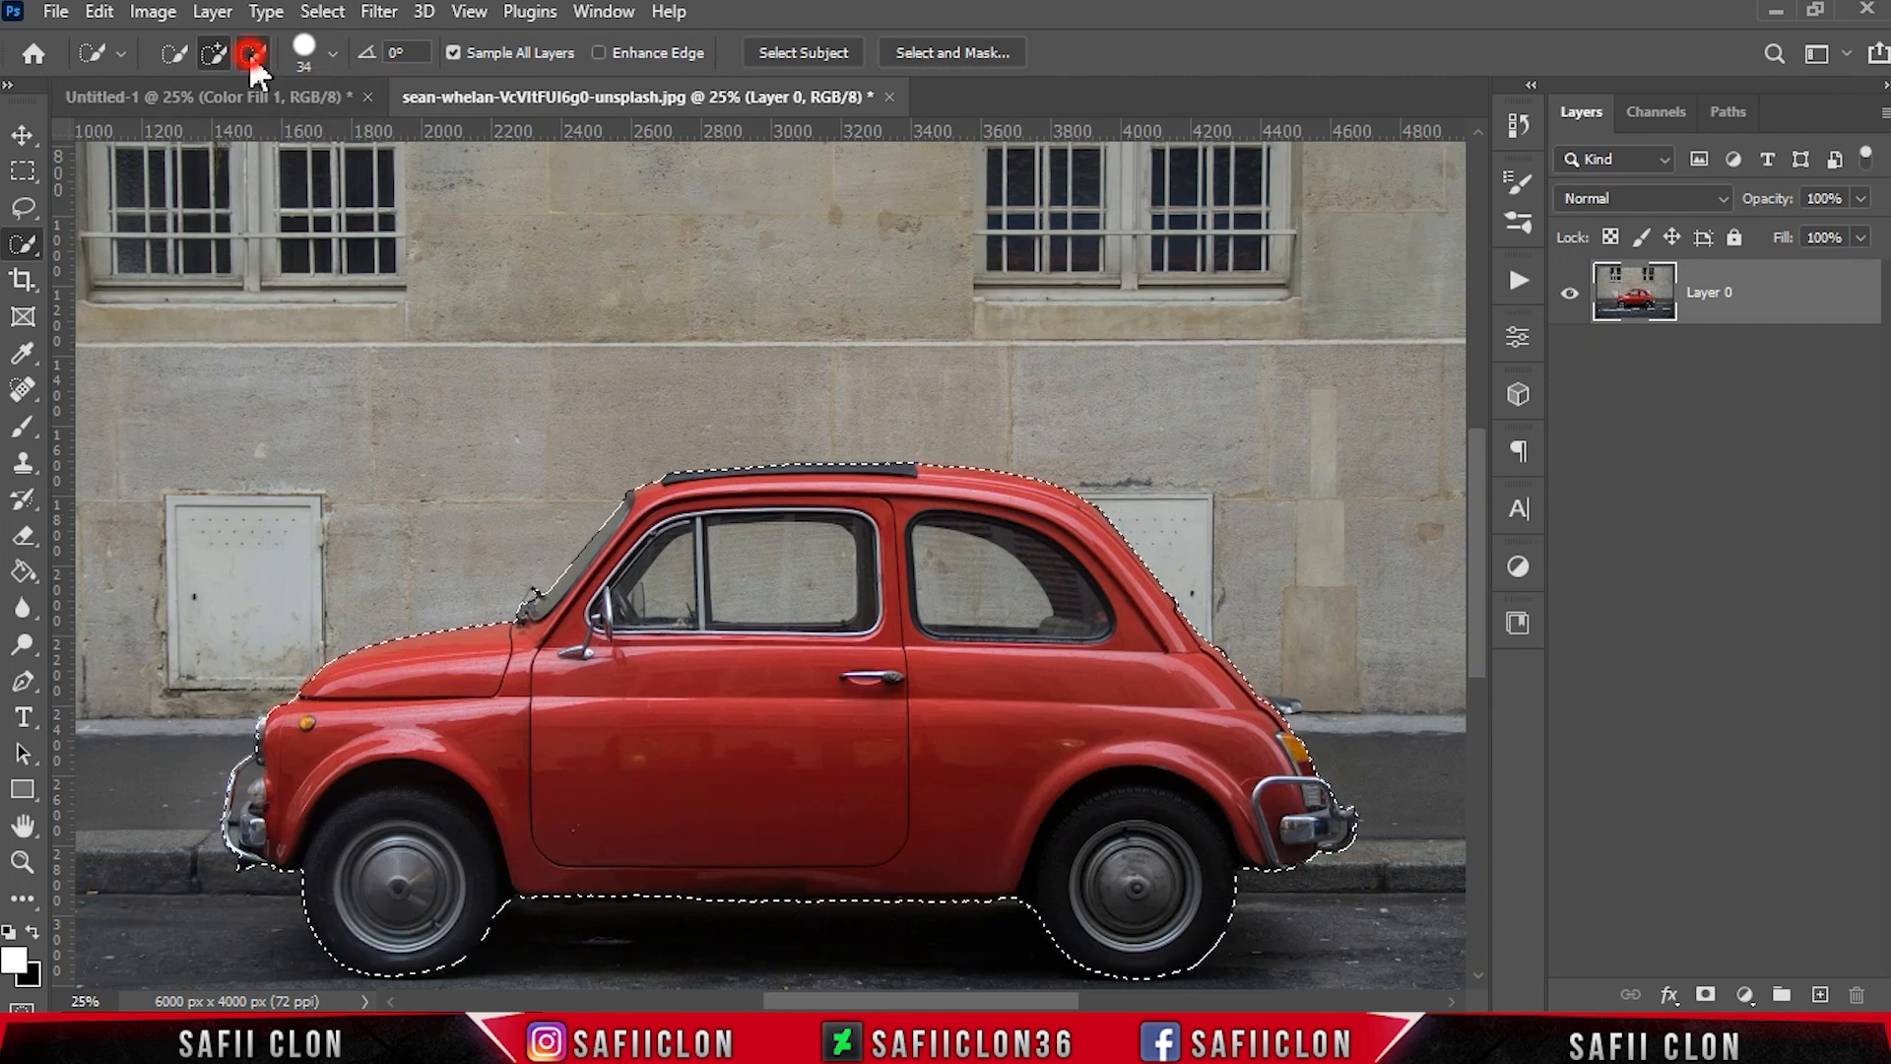
left_click(330, 53)
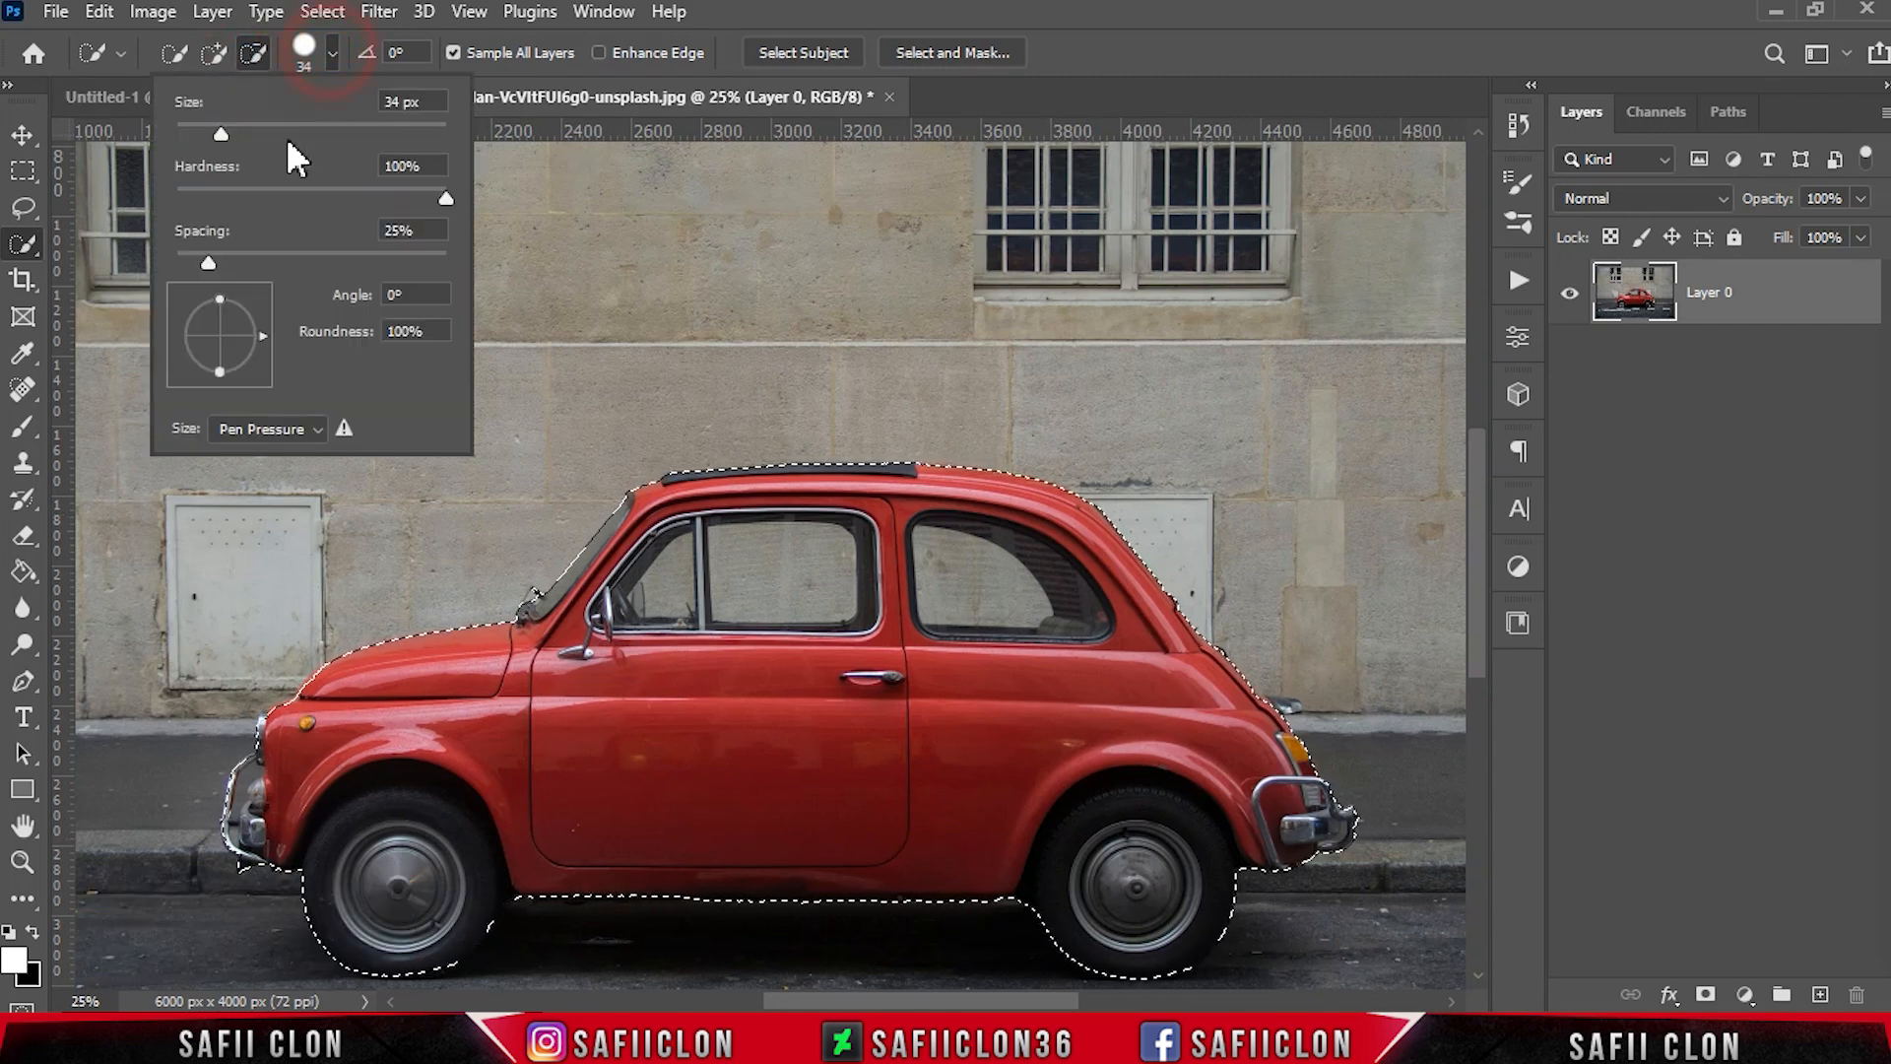
left_click(330, 52)
scroll(810, 599, "up", 1)
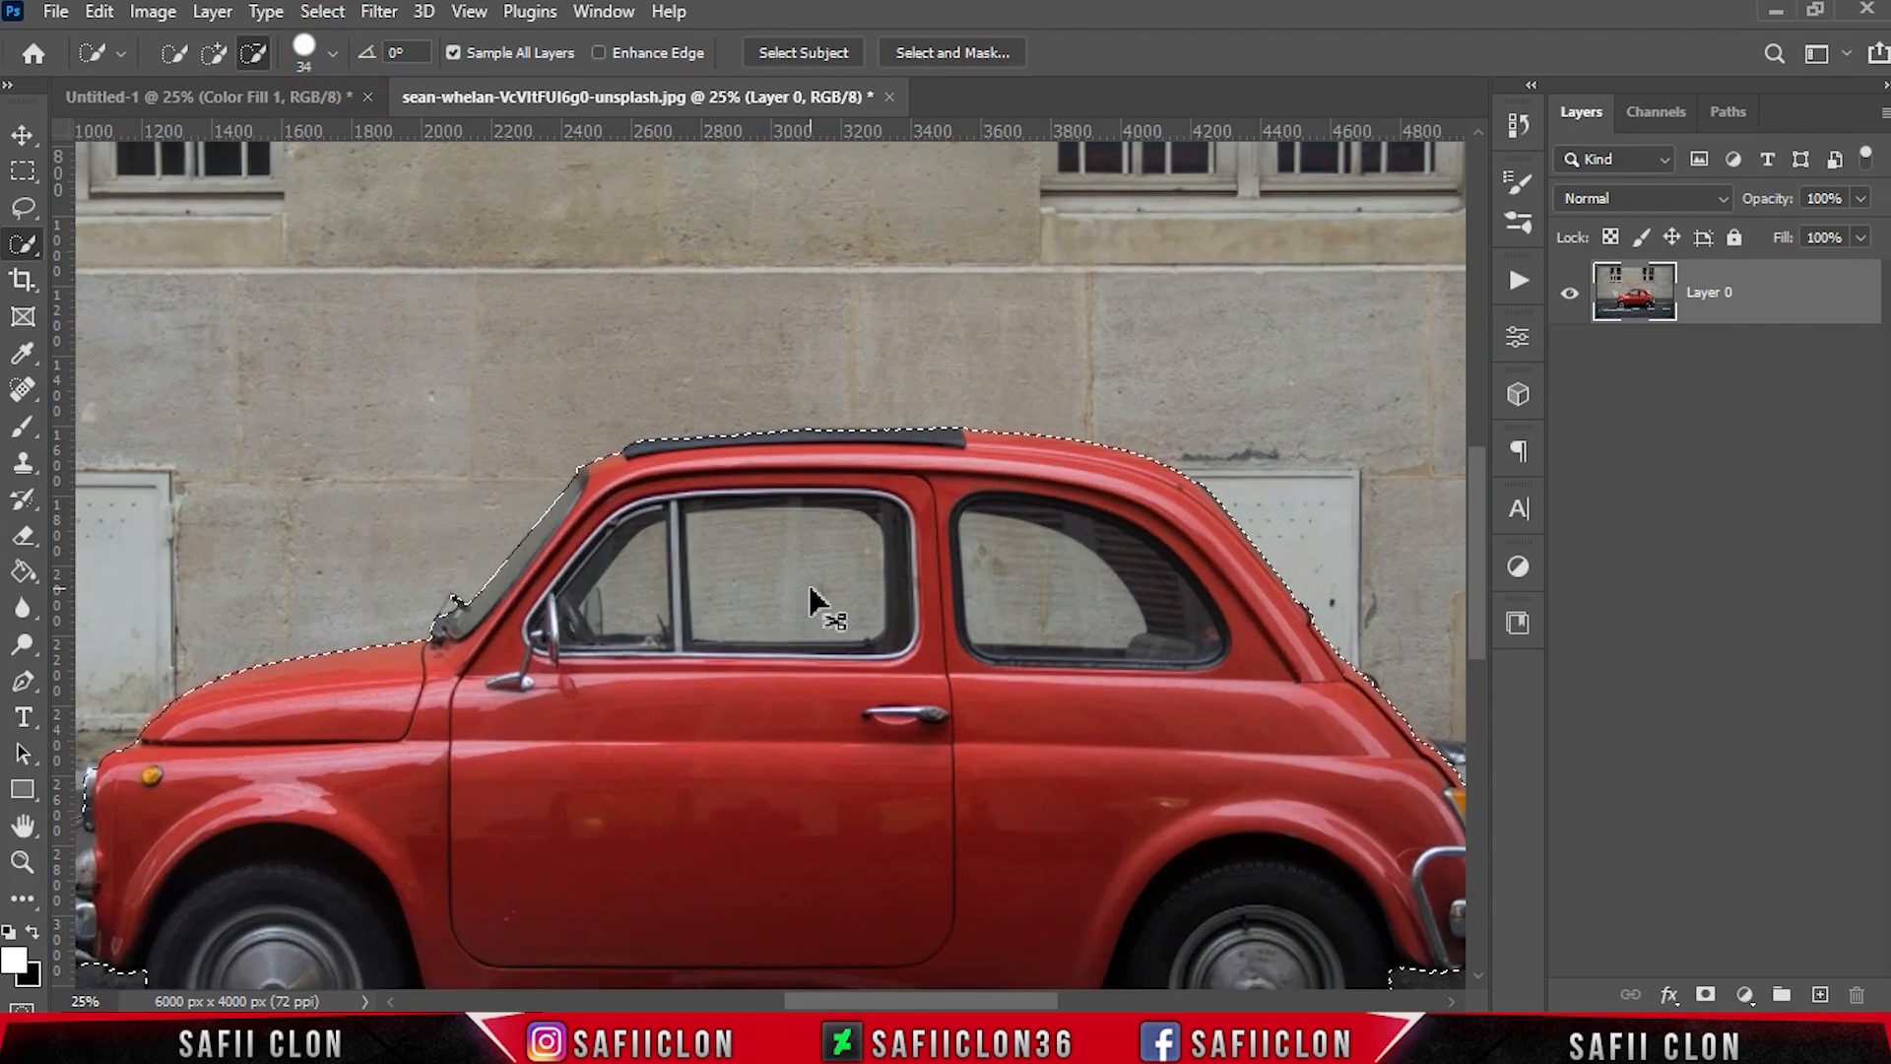
left_click(738, 561)
mouse_move(851, 564)
left_mouse_down()
mouse_move(889, 525)
mouse_move(759, 517)
mouse_move(605, 606)
mouse_move(617, 579)
mouse_move(715, 618)
mouse_move(709, 645)
mouse_move(777, 643)
mouse_move(756, 665)
mouse_move(697, 637)
mouse_move(870, 648)
left_mouse_up()
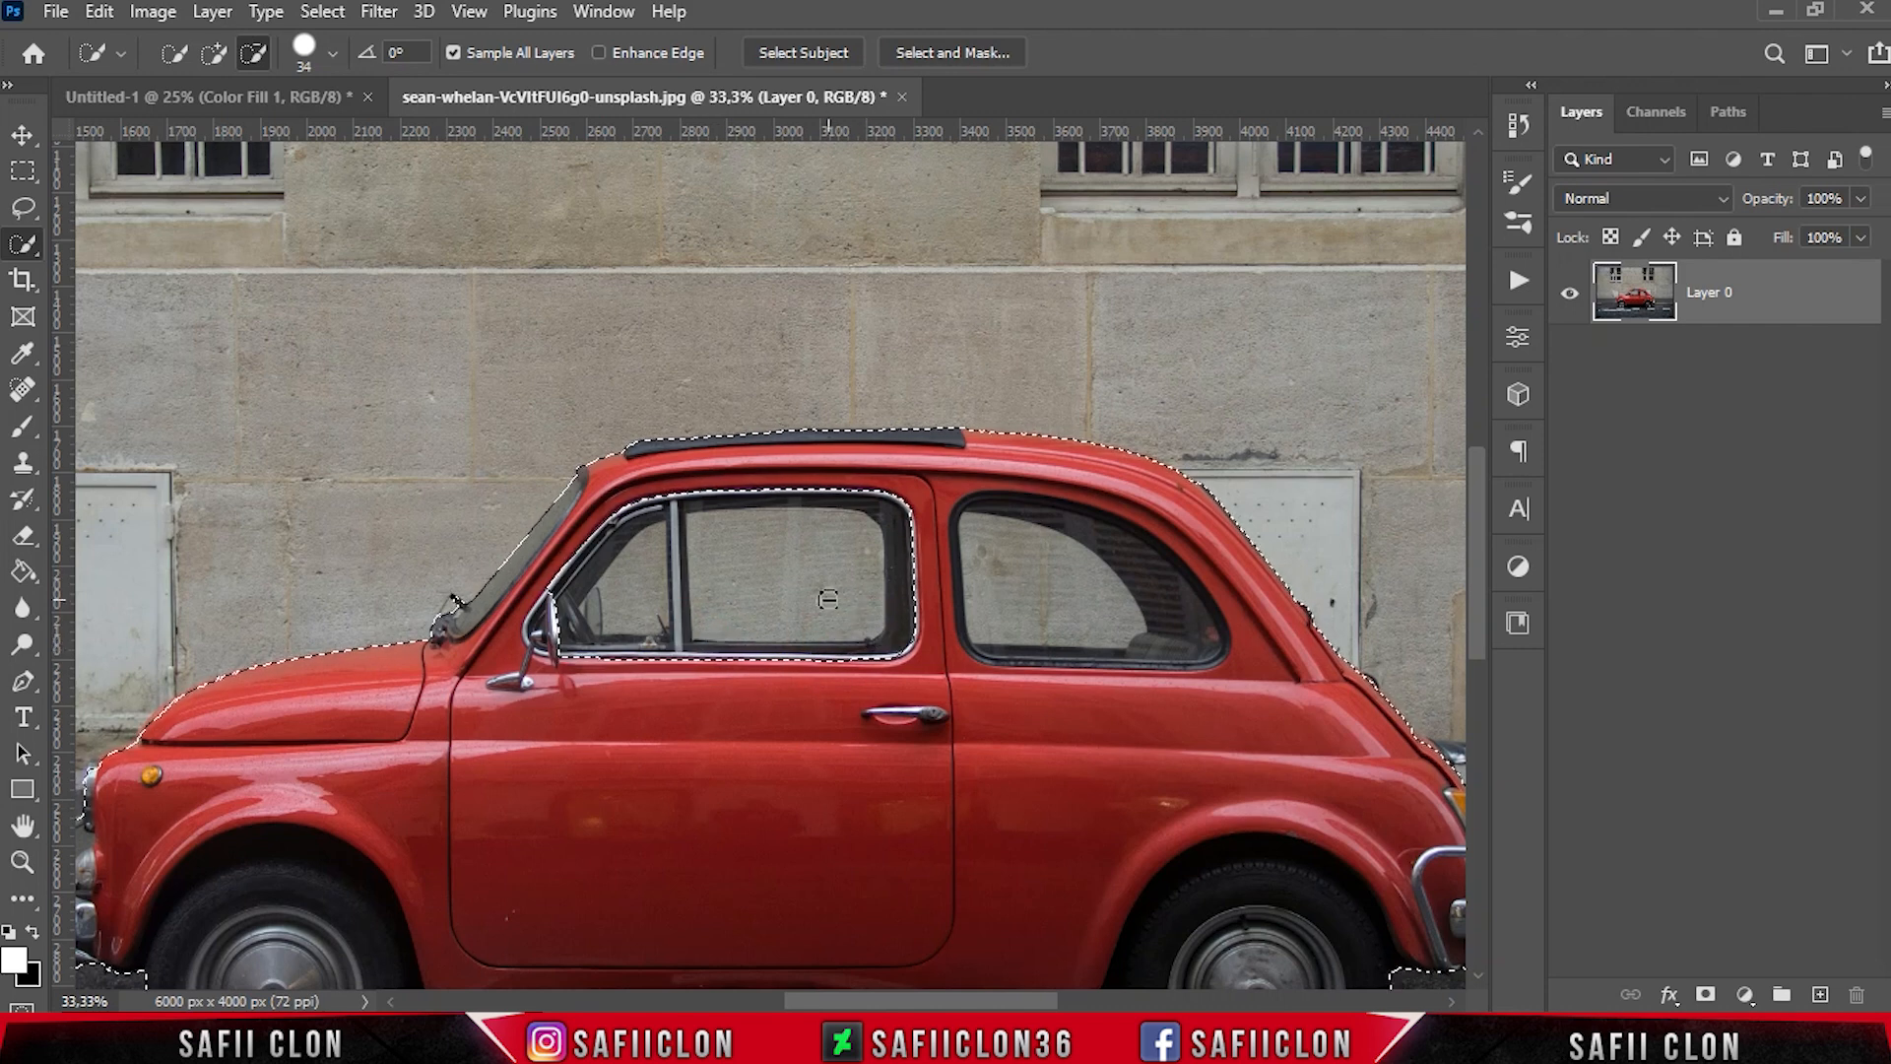
left_click_drag(1024, 561, 1142, 582)
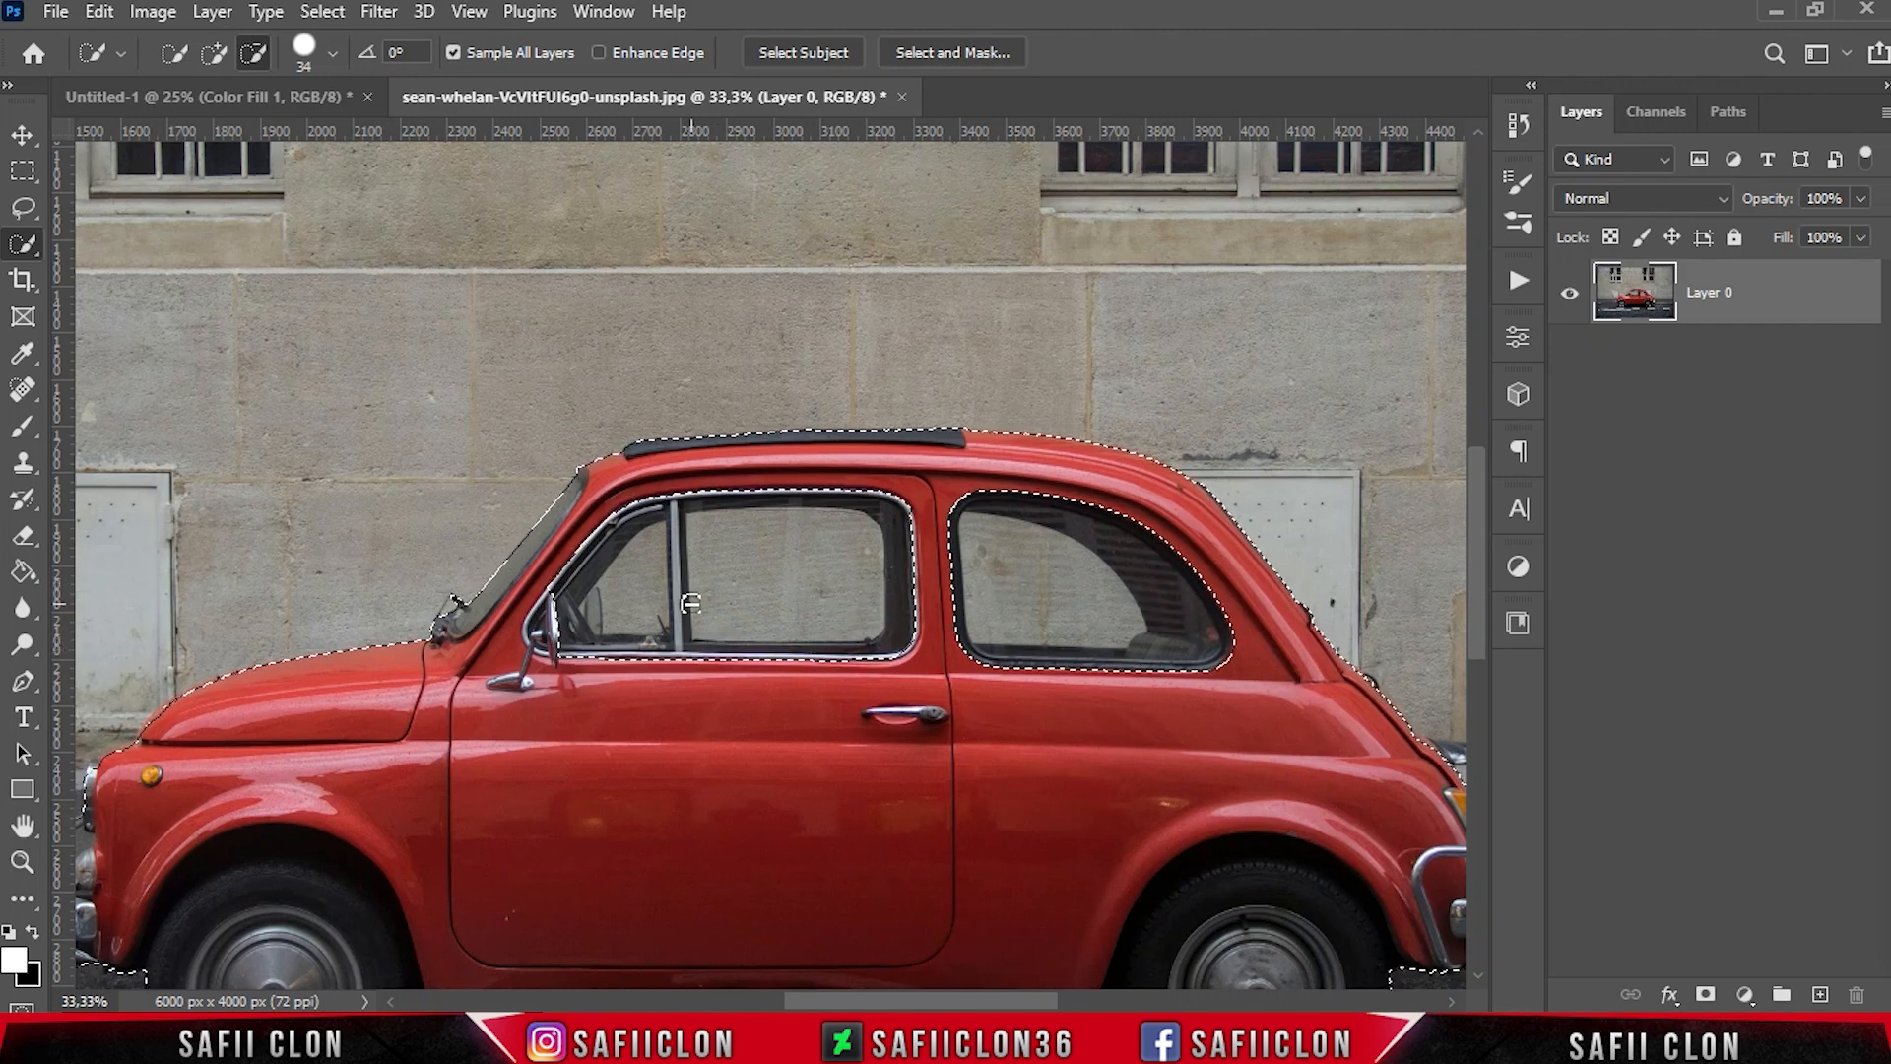
Add a layer mask from the car selection to hide the street and wall
scroll(690, 602, "down", 3)
scroll(827, 946, "left", 6)
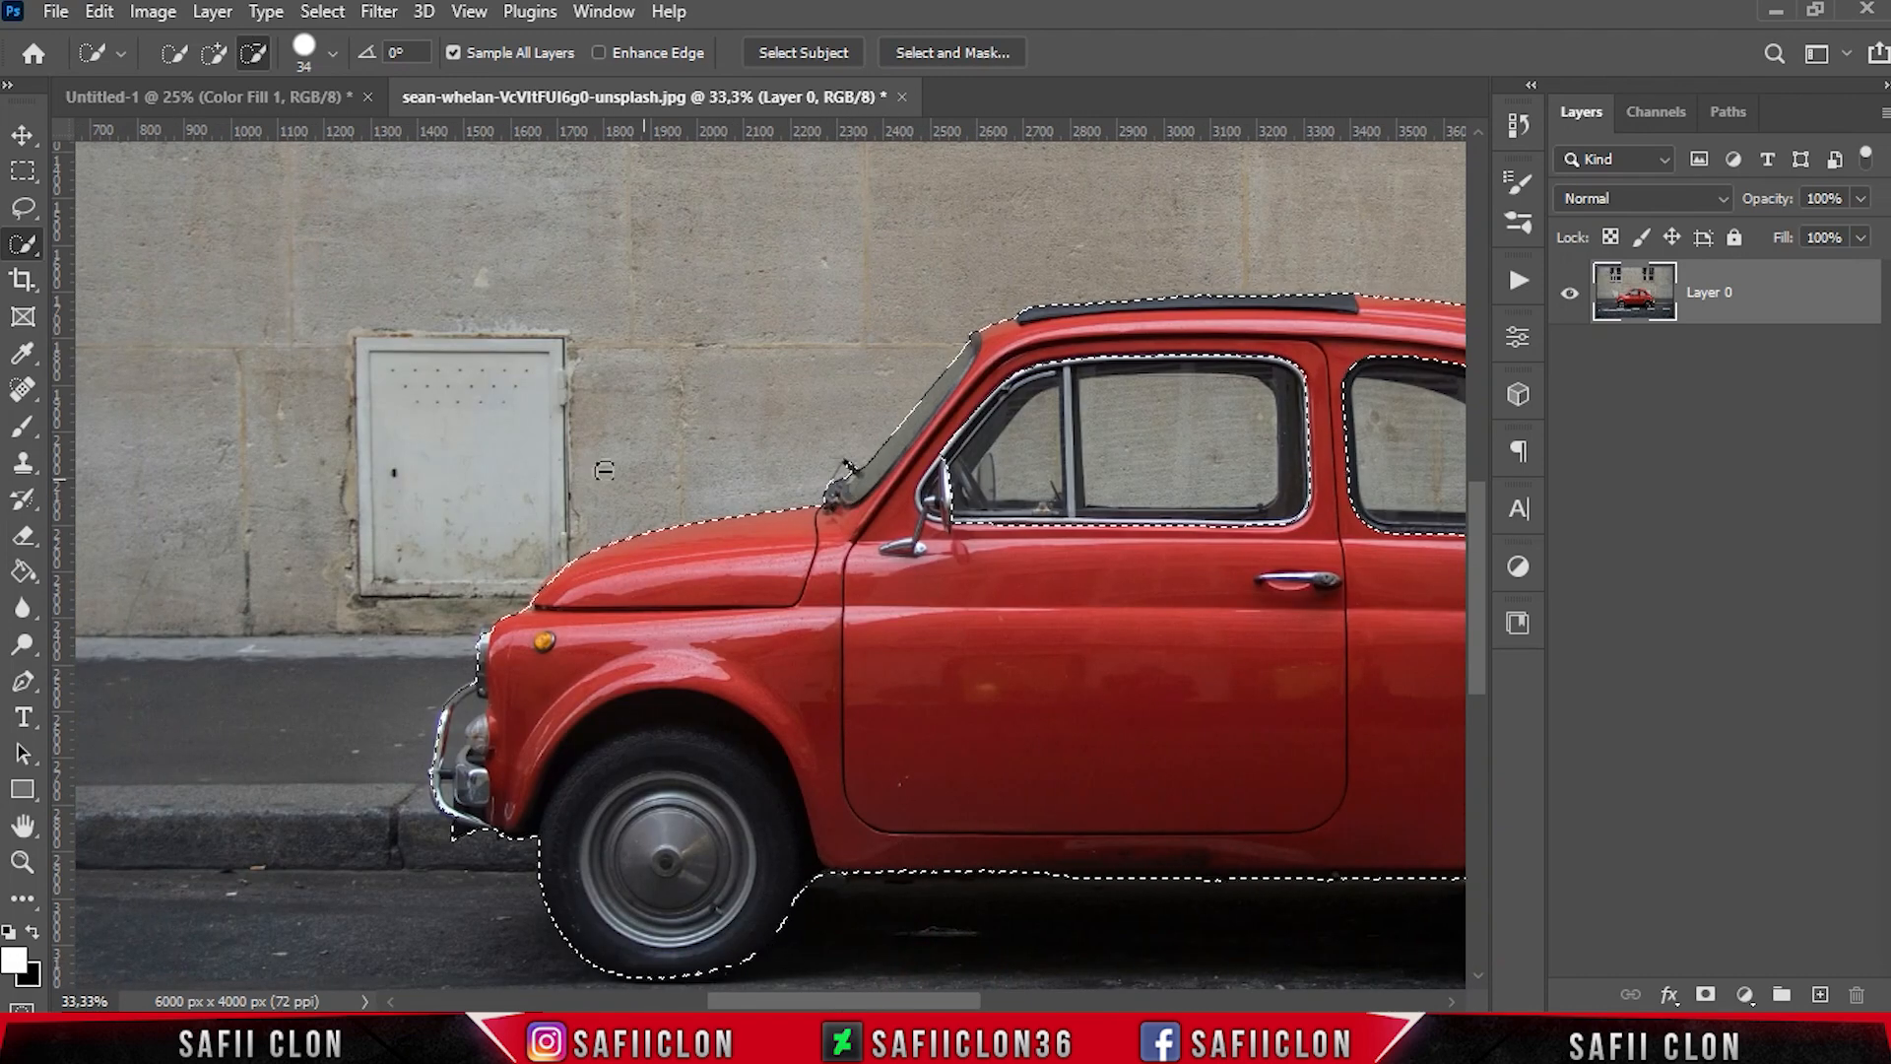
left_click_drag(928, 999, 1025, 1003)
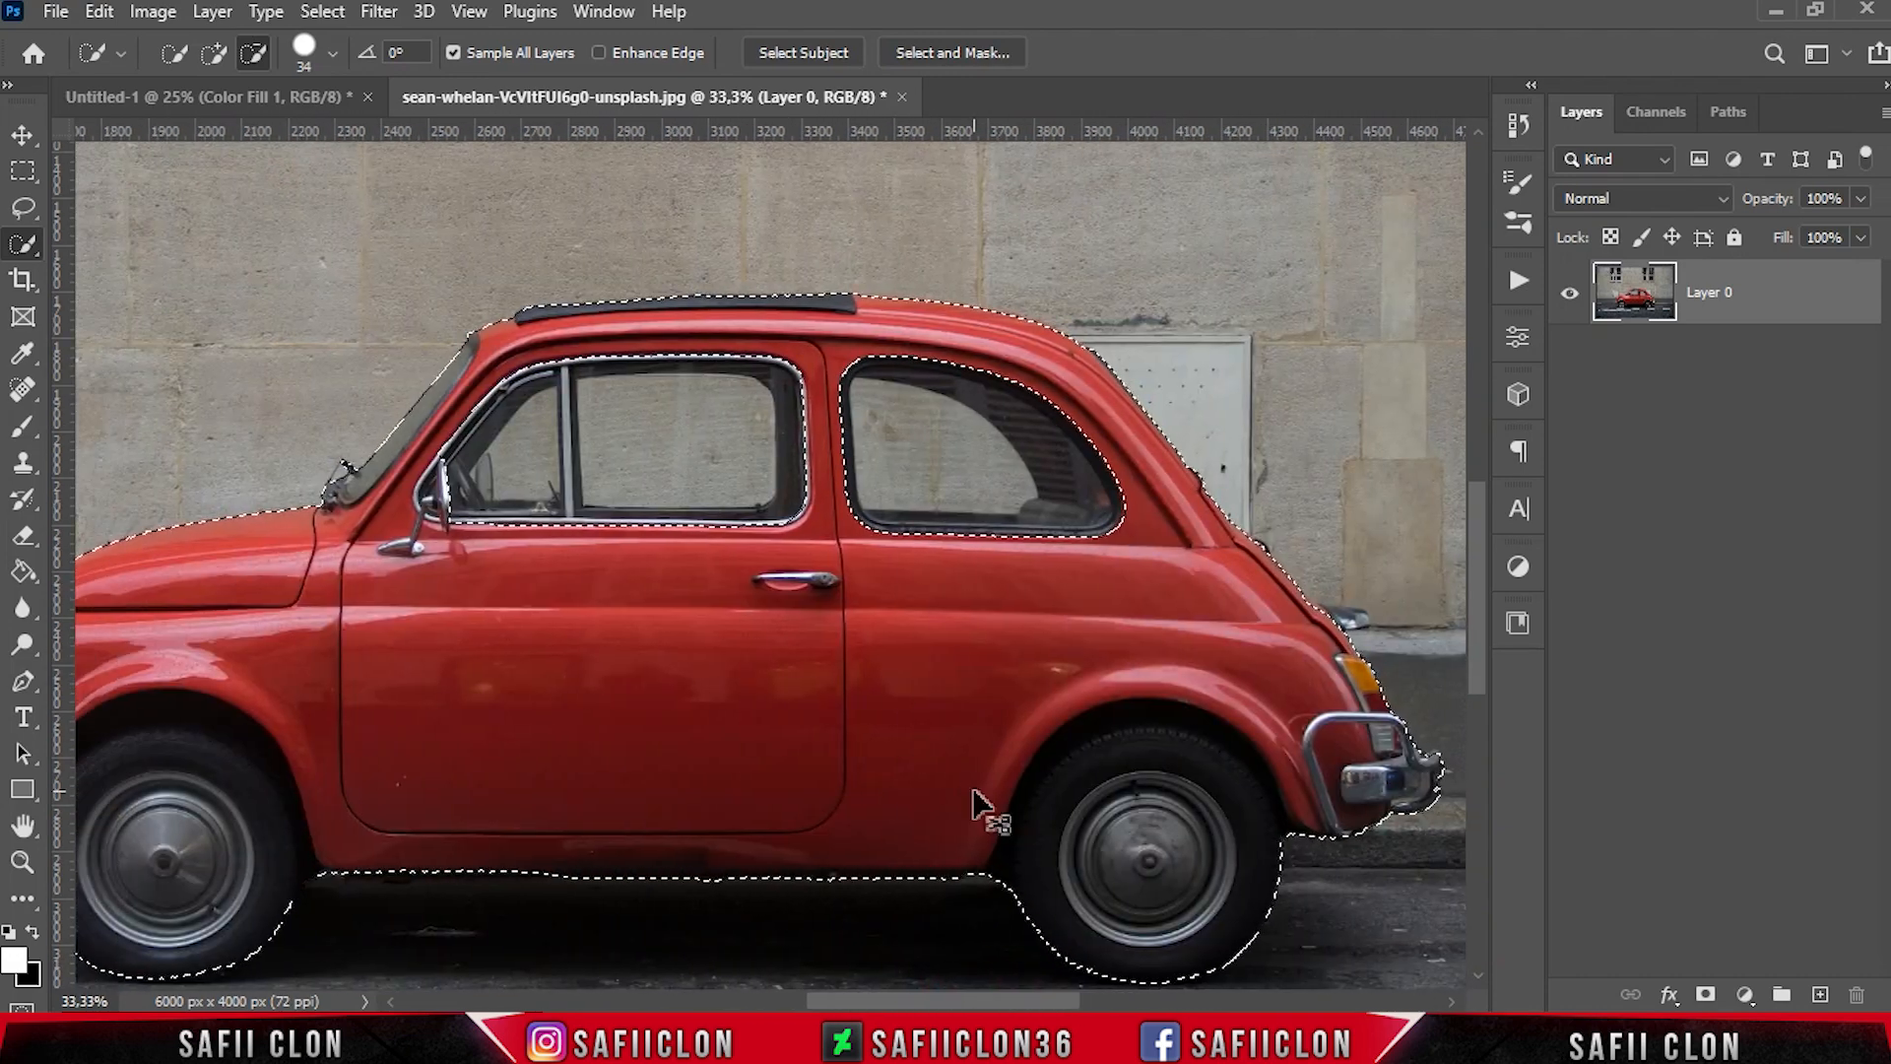
key("ctrl+minus")
key("ctrl+minus")
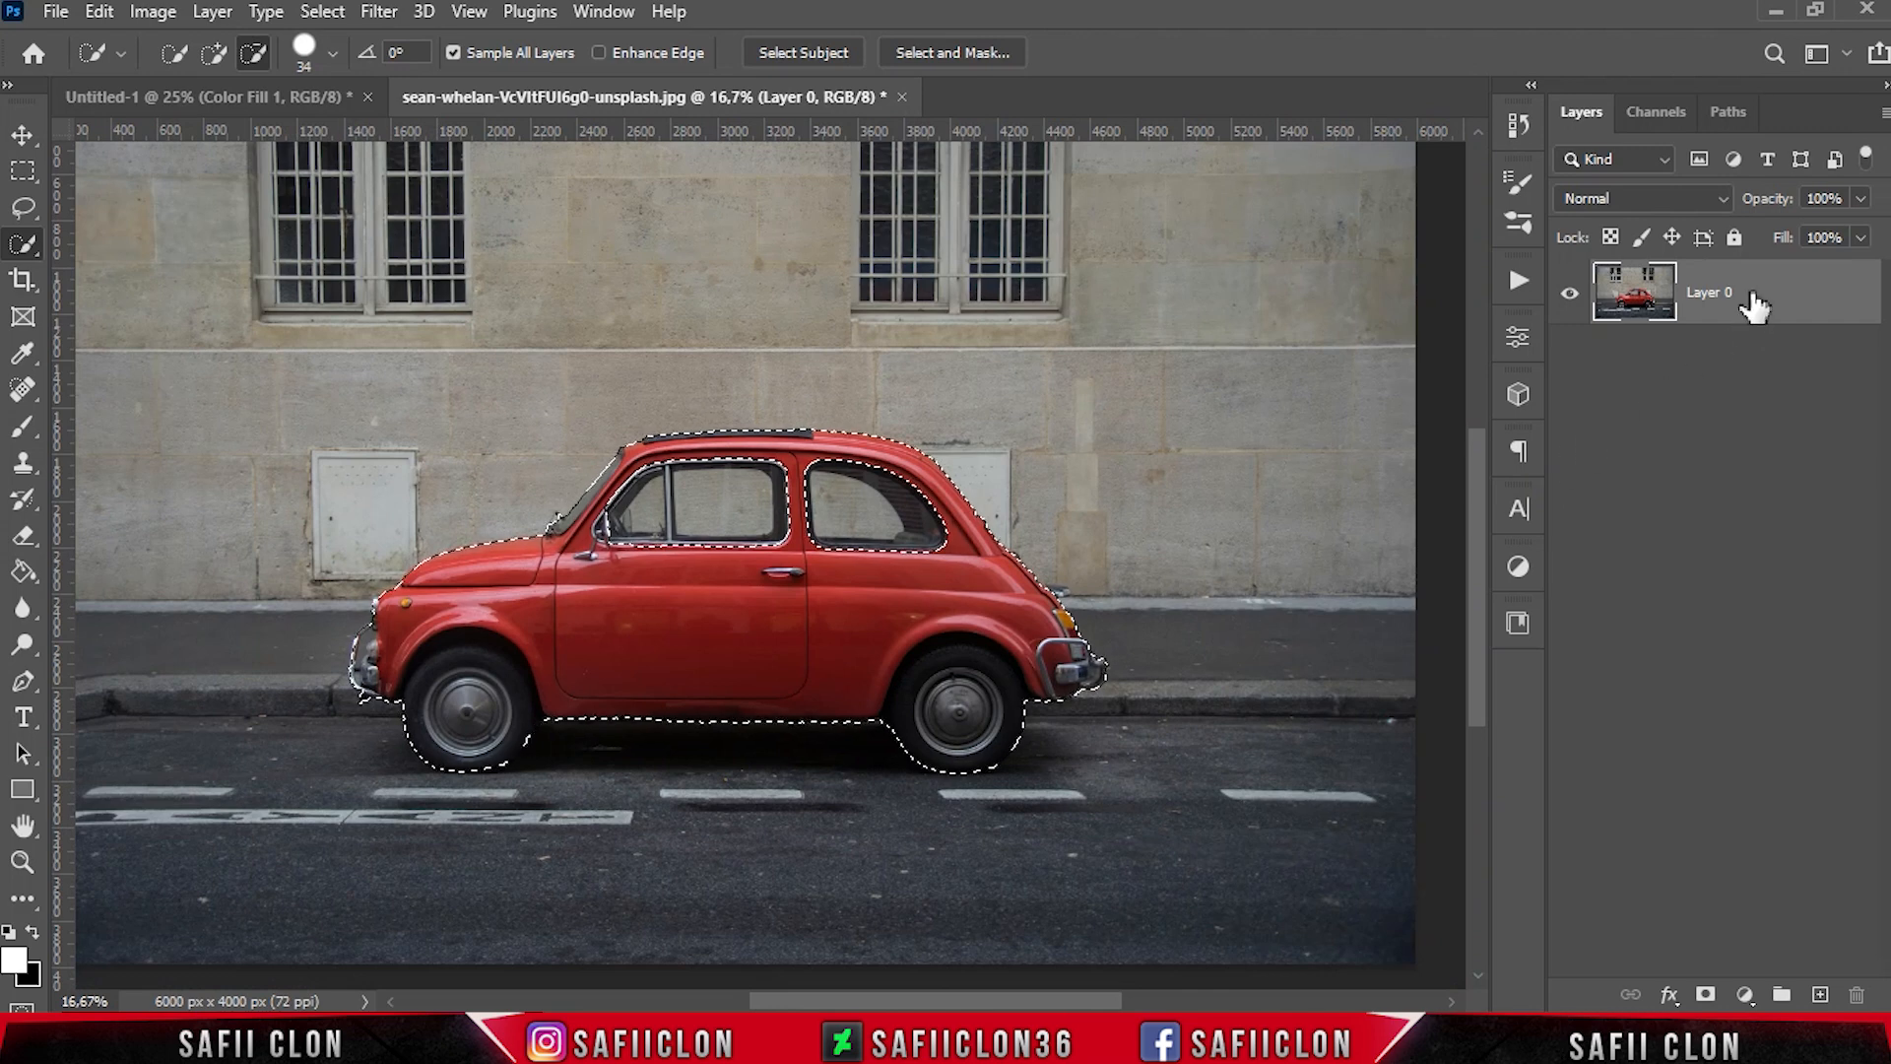
left_click(1711, 990)
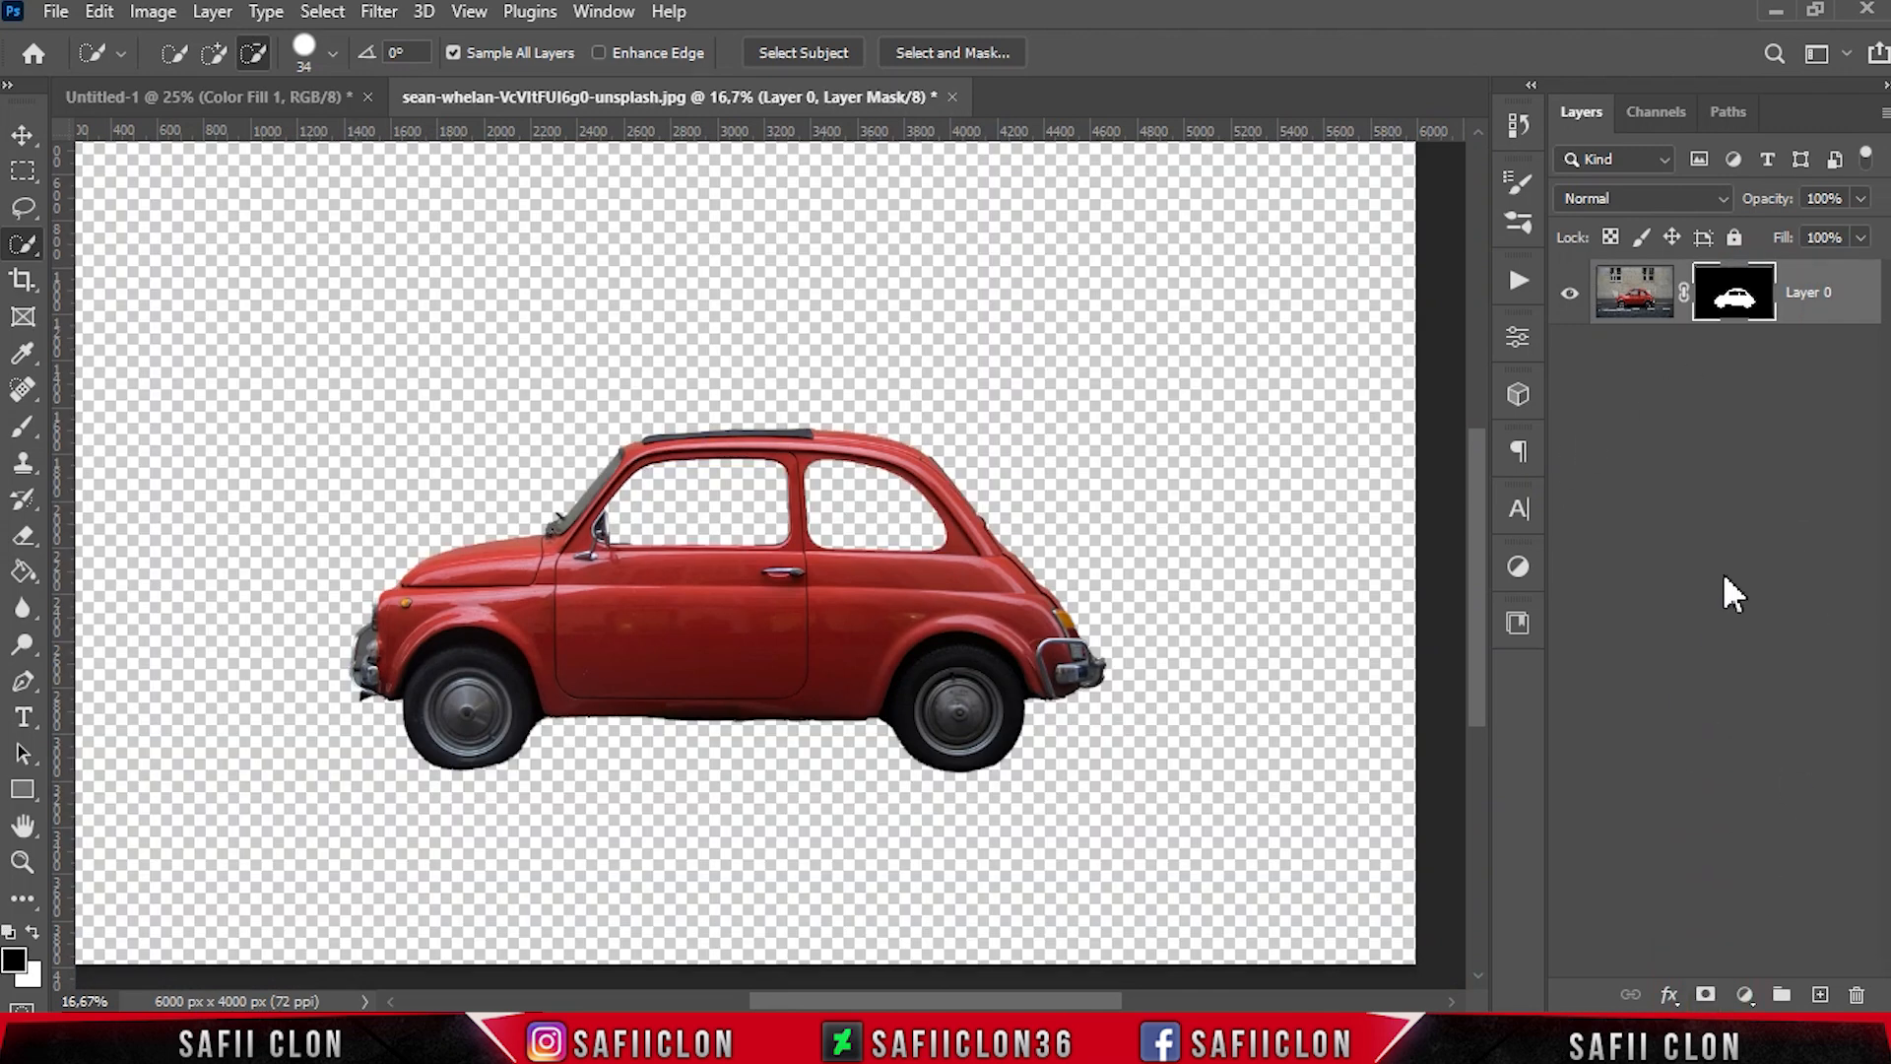
Move the masked car into the Untitled-1 document, scale it to 50.27%, and center it horizontally at X 1000 px, Y 840 px
left_click_drag(1834, 288, 1048, 535)
key("ctrl+t")
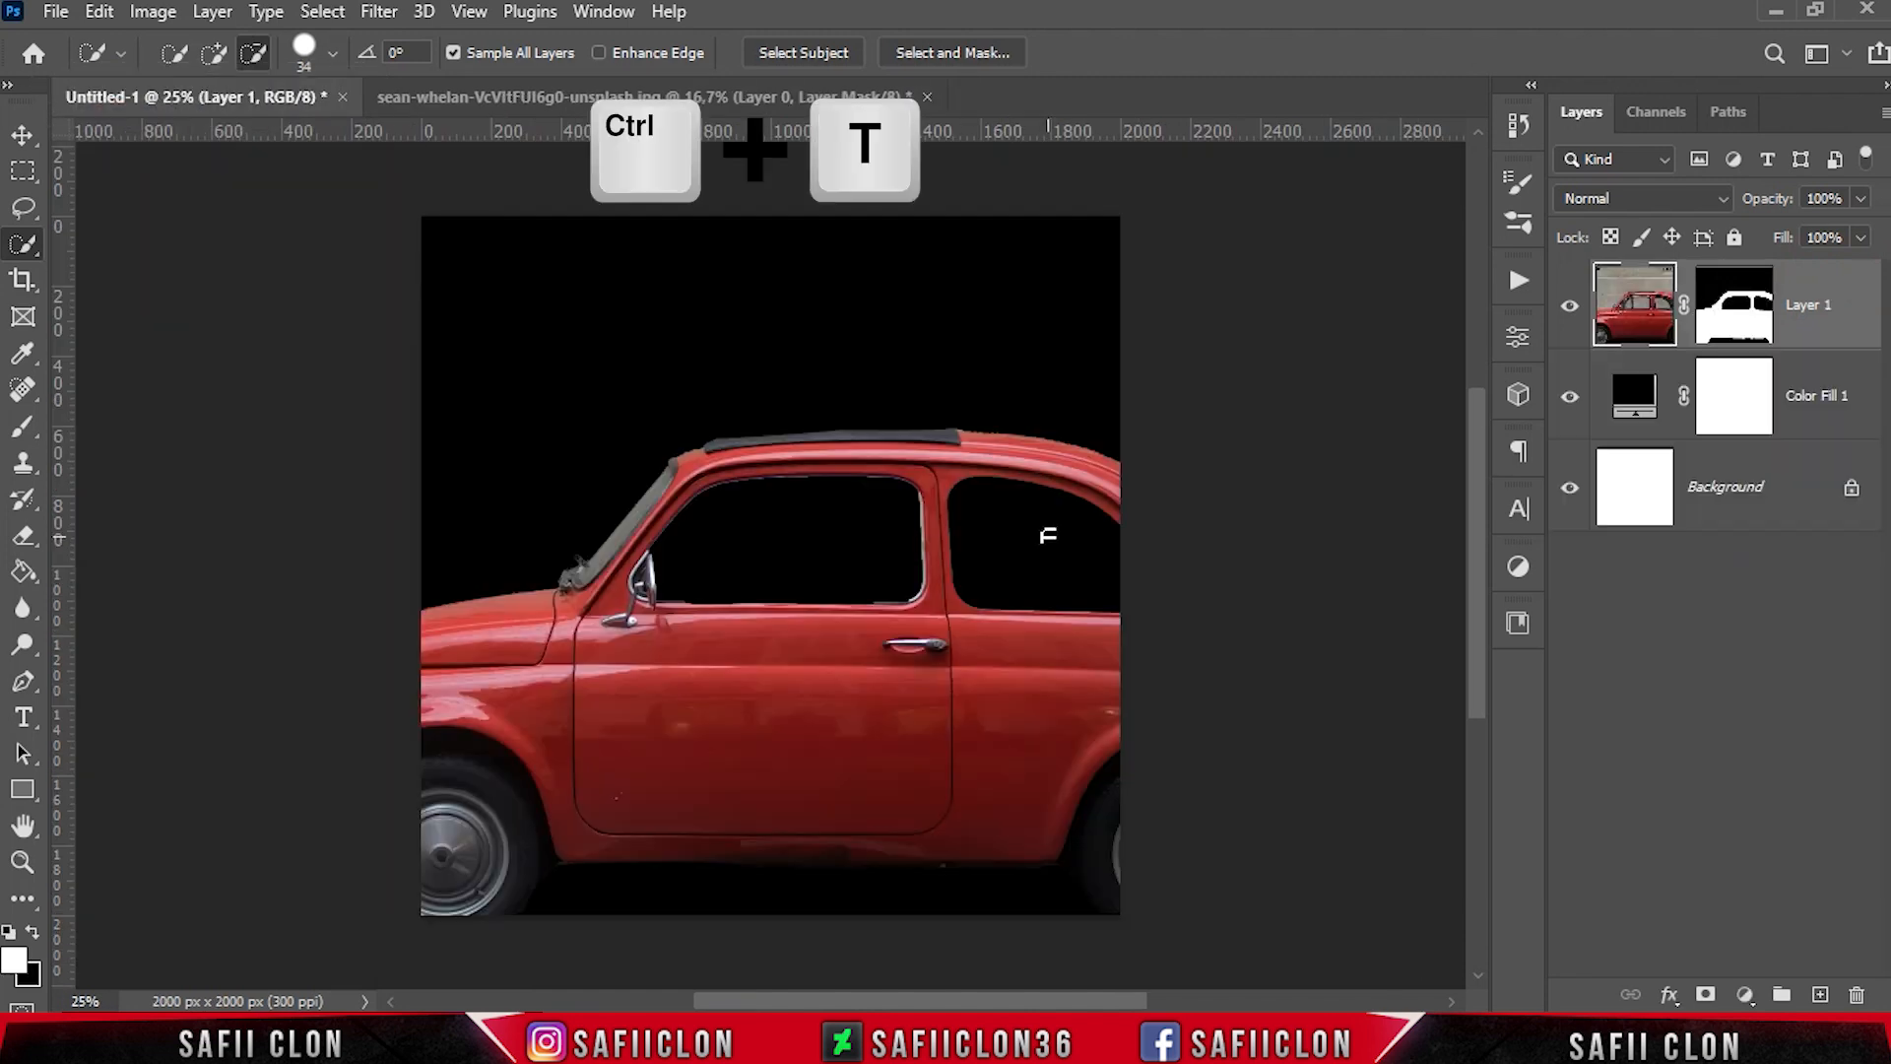
key("ctrl+t")
left_click_drag(713, 624, 1197, 502)
left_click_drag(247, 428, 864, 438)
left_click_drag(1126, 539, 511, 609)
left_click_drag(858, 613, 873, 633)
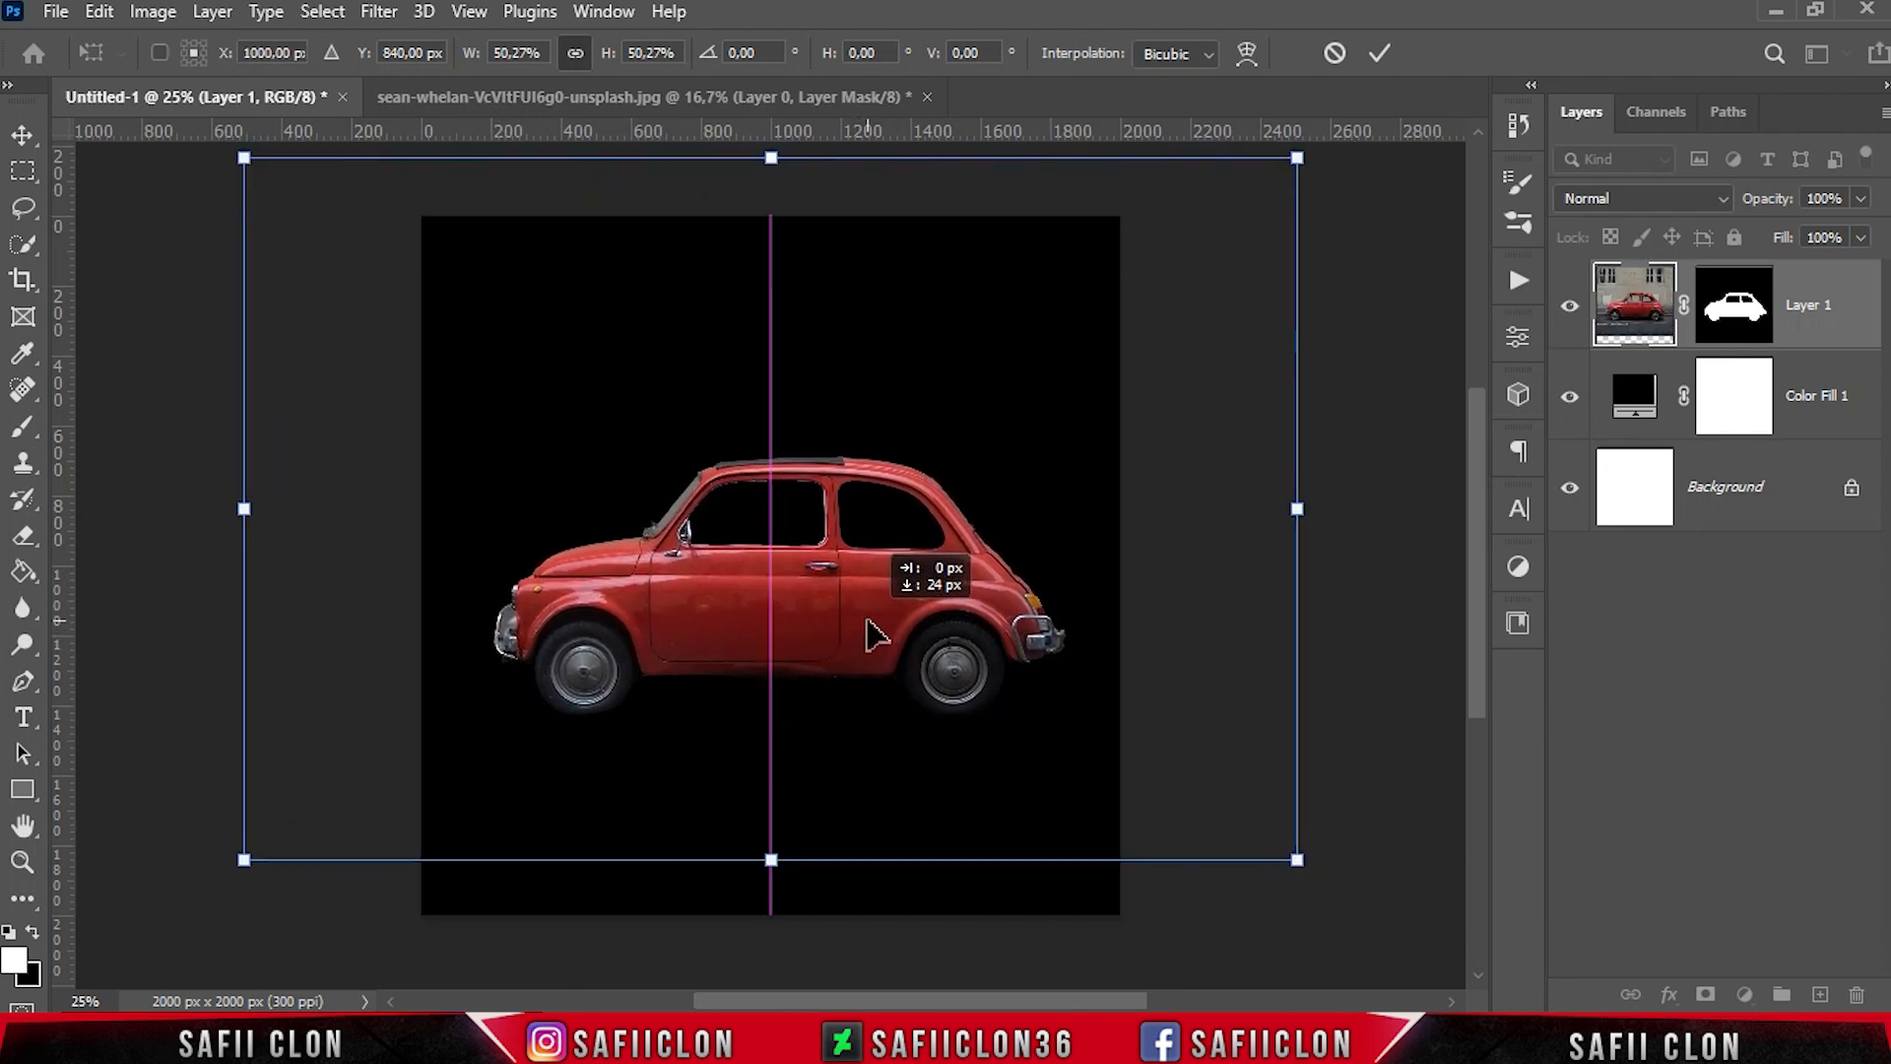
left_click(1377, 55)
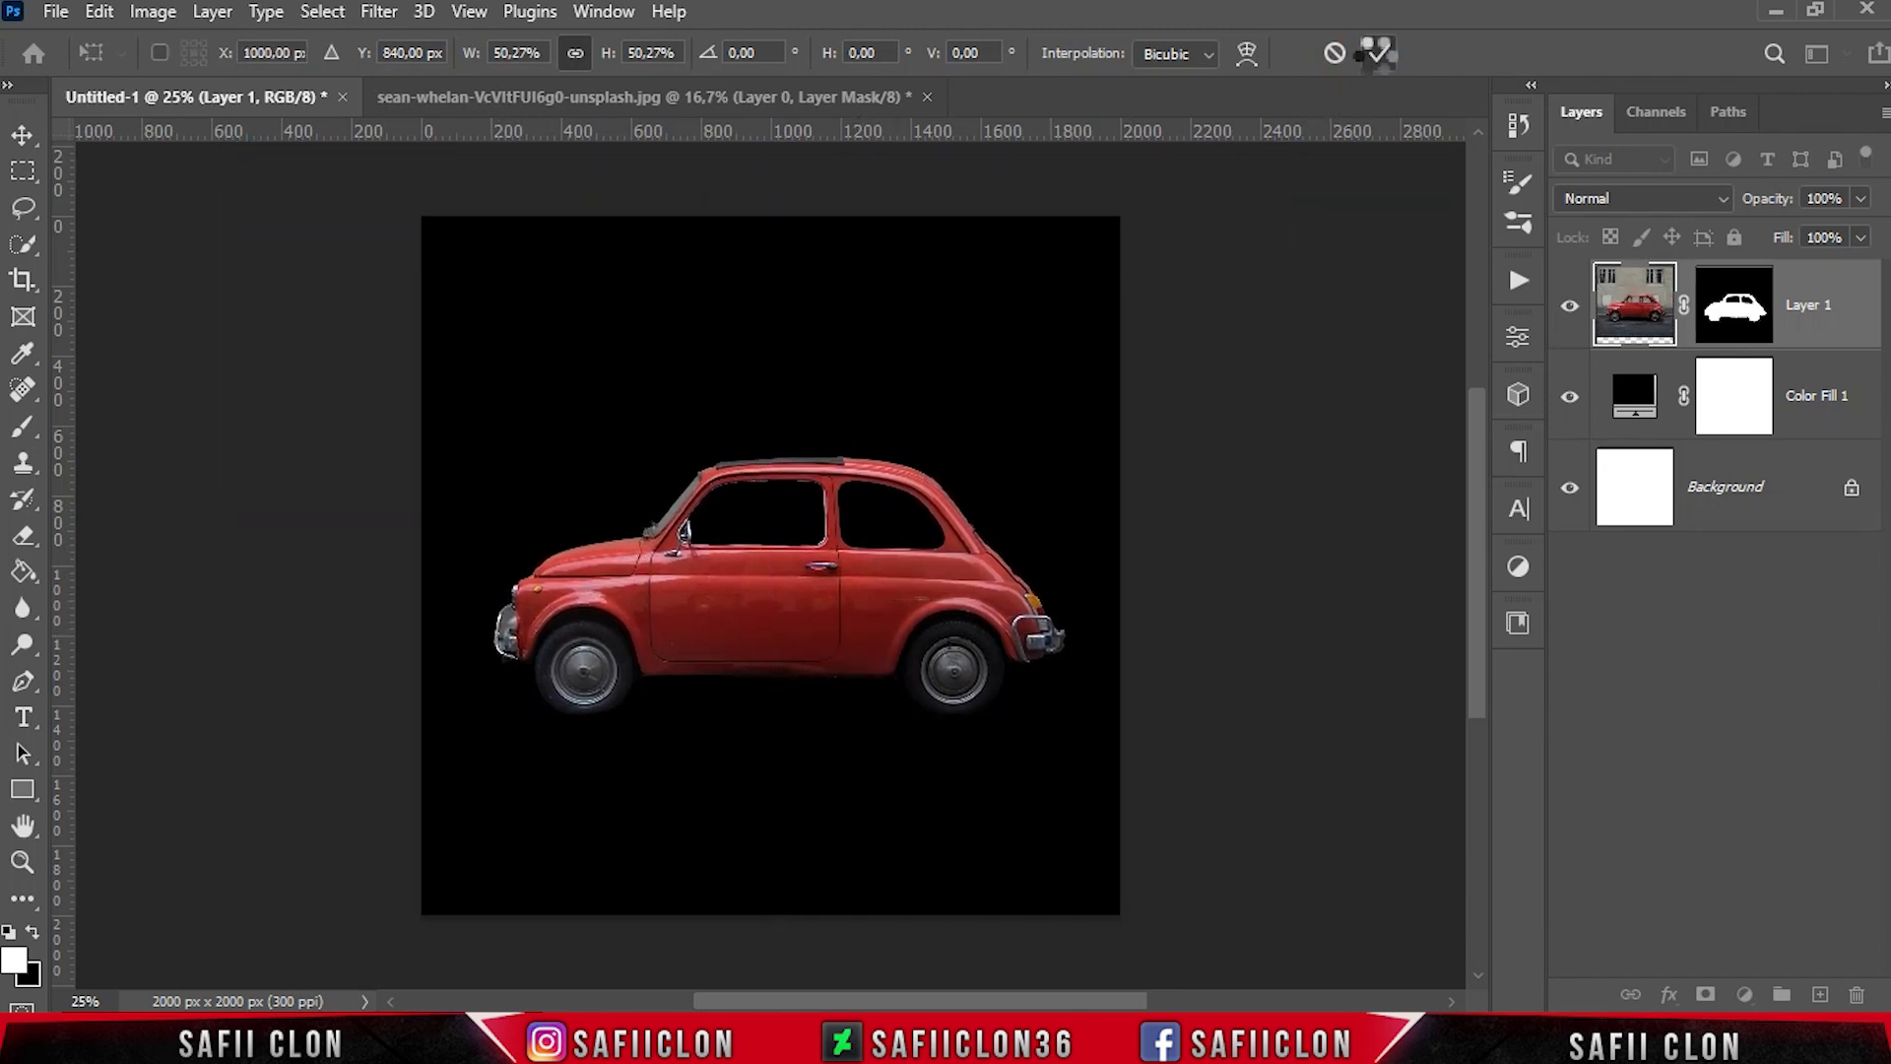
Convert the masked car layer to a smart object
key("w")
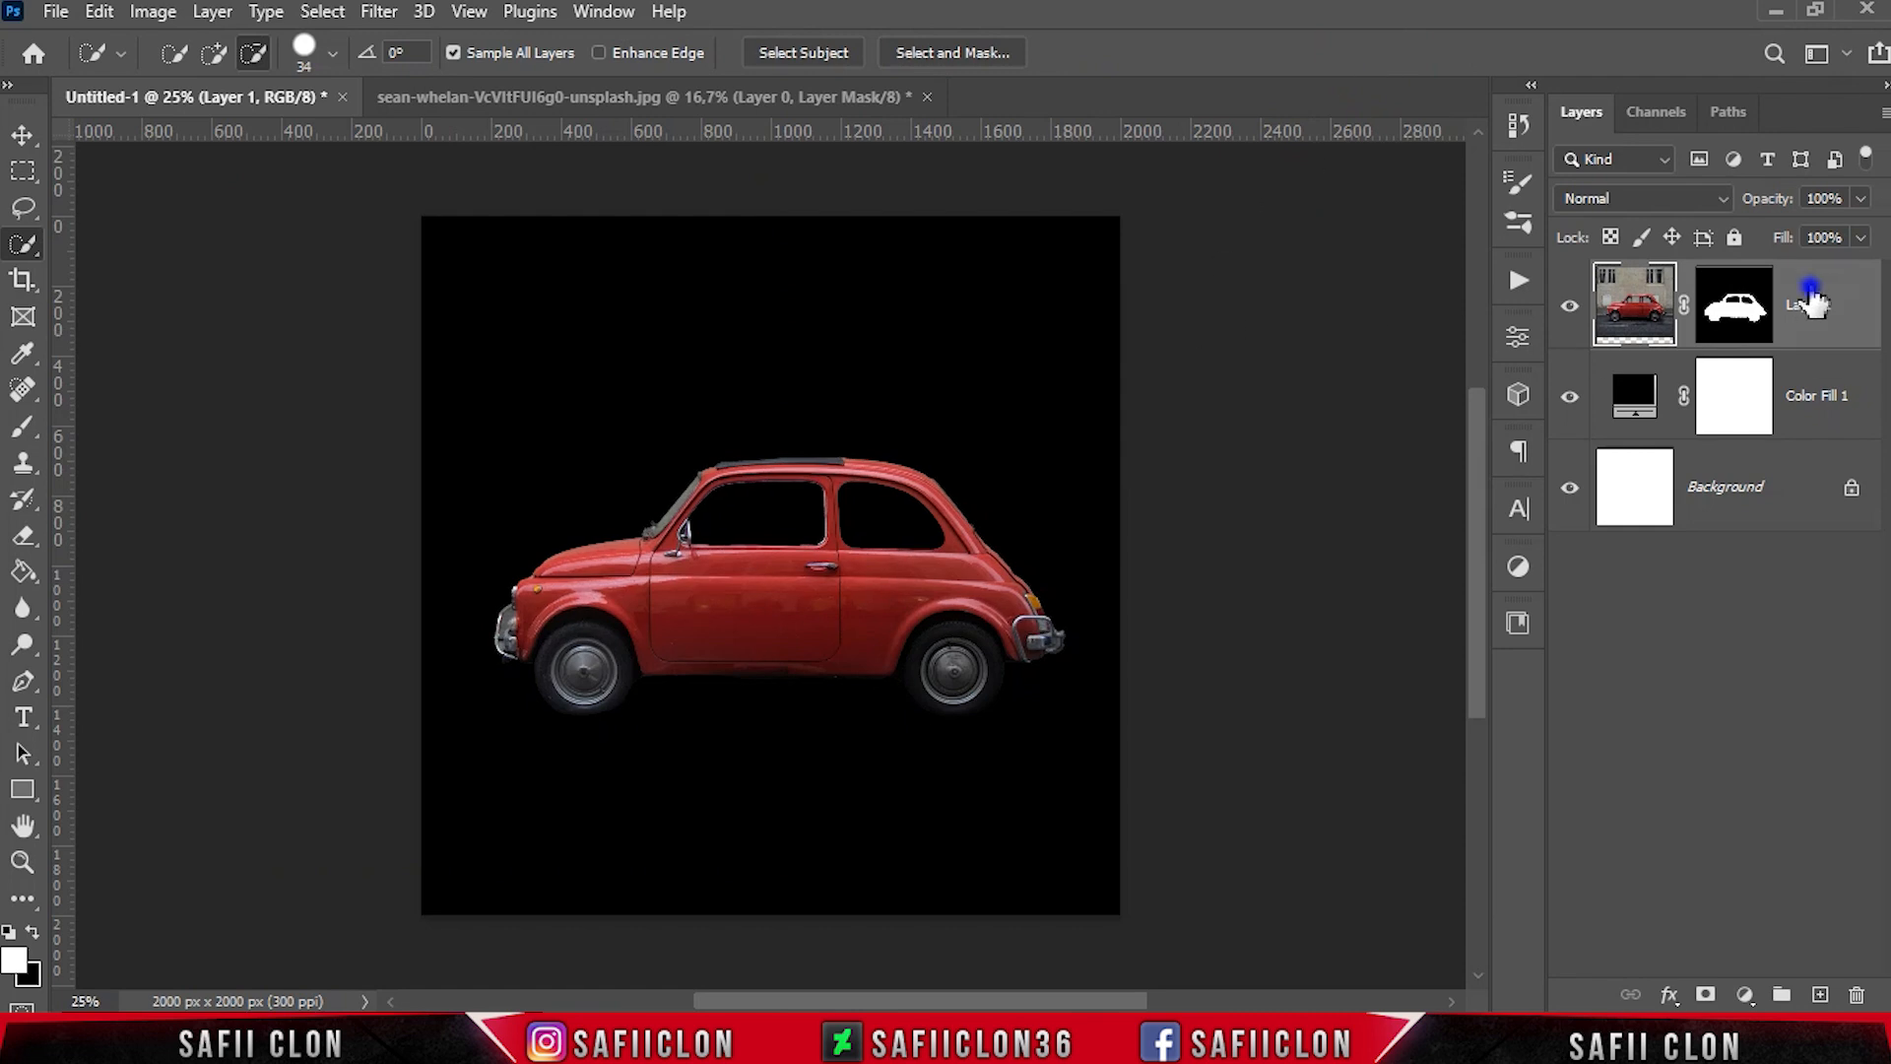
right_click(1810, 293)
left_click(1583, 393)
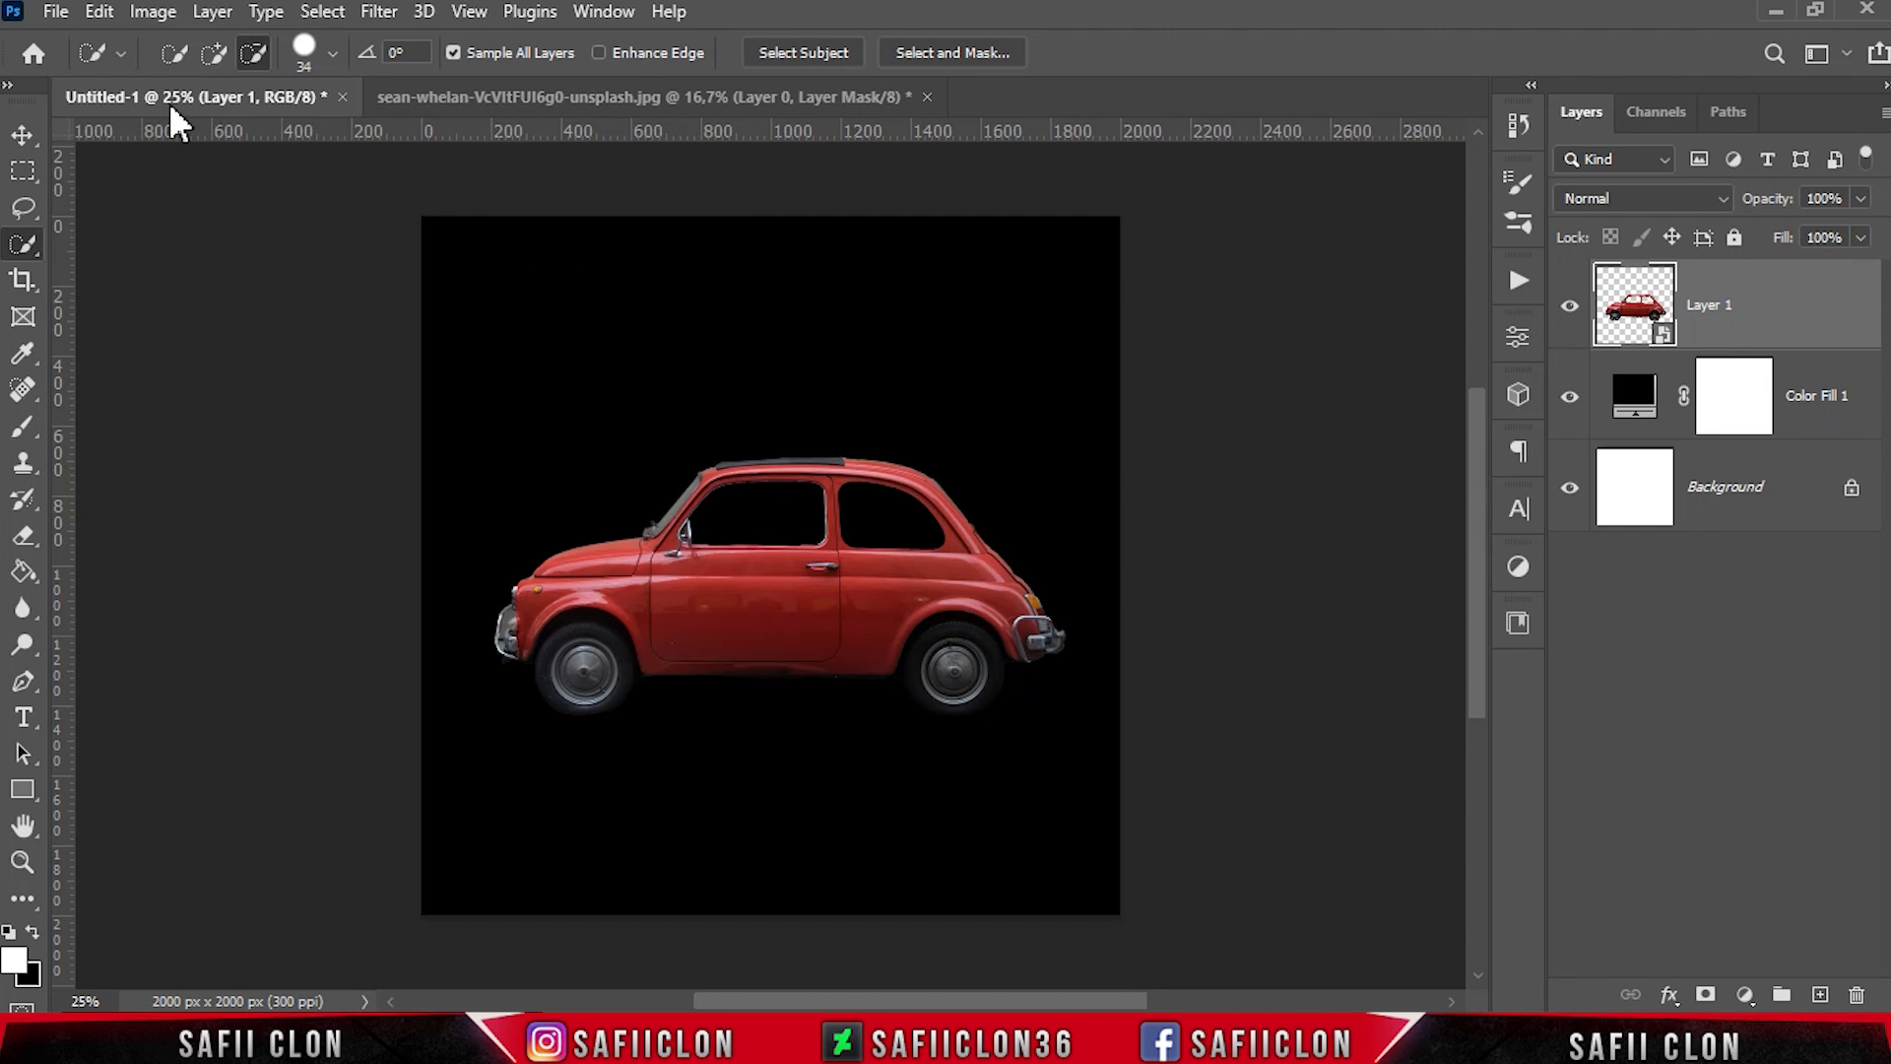
Apply a Threshold adjustment at level 30 to the car smart object
left_click(155, 13)
mouse_move(264, 86)
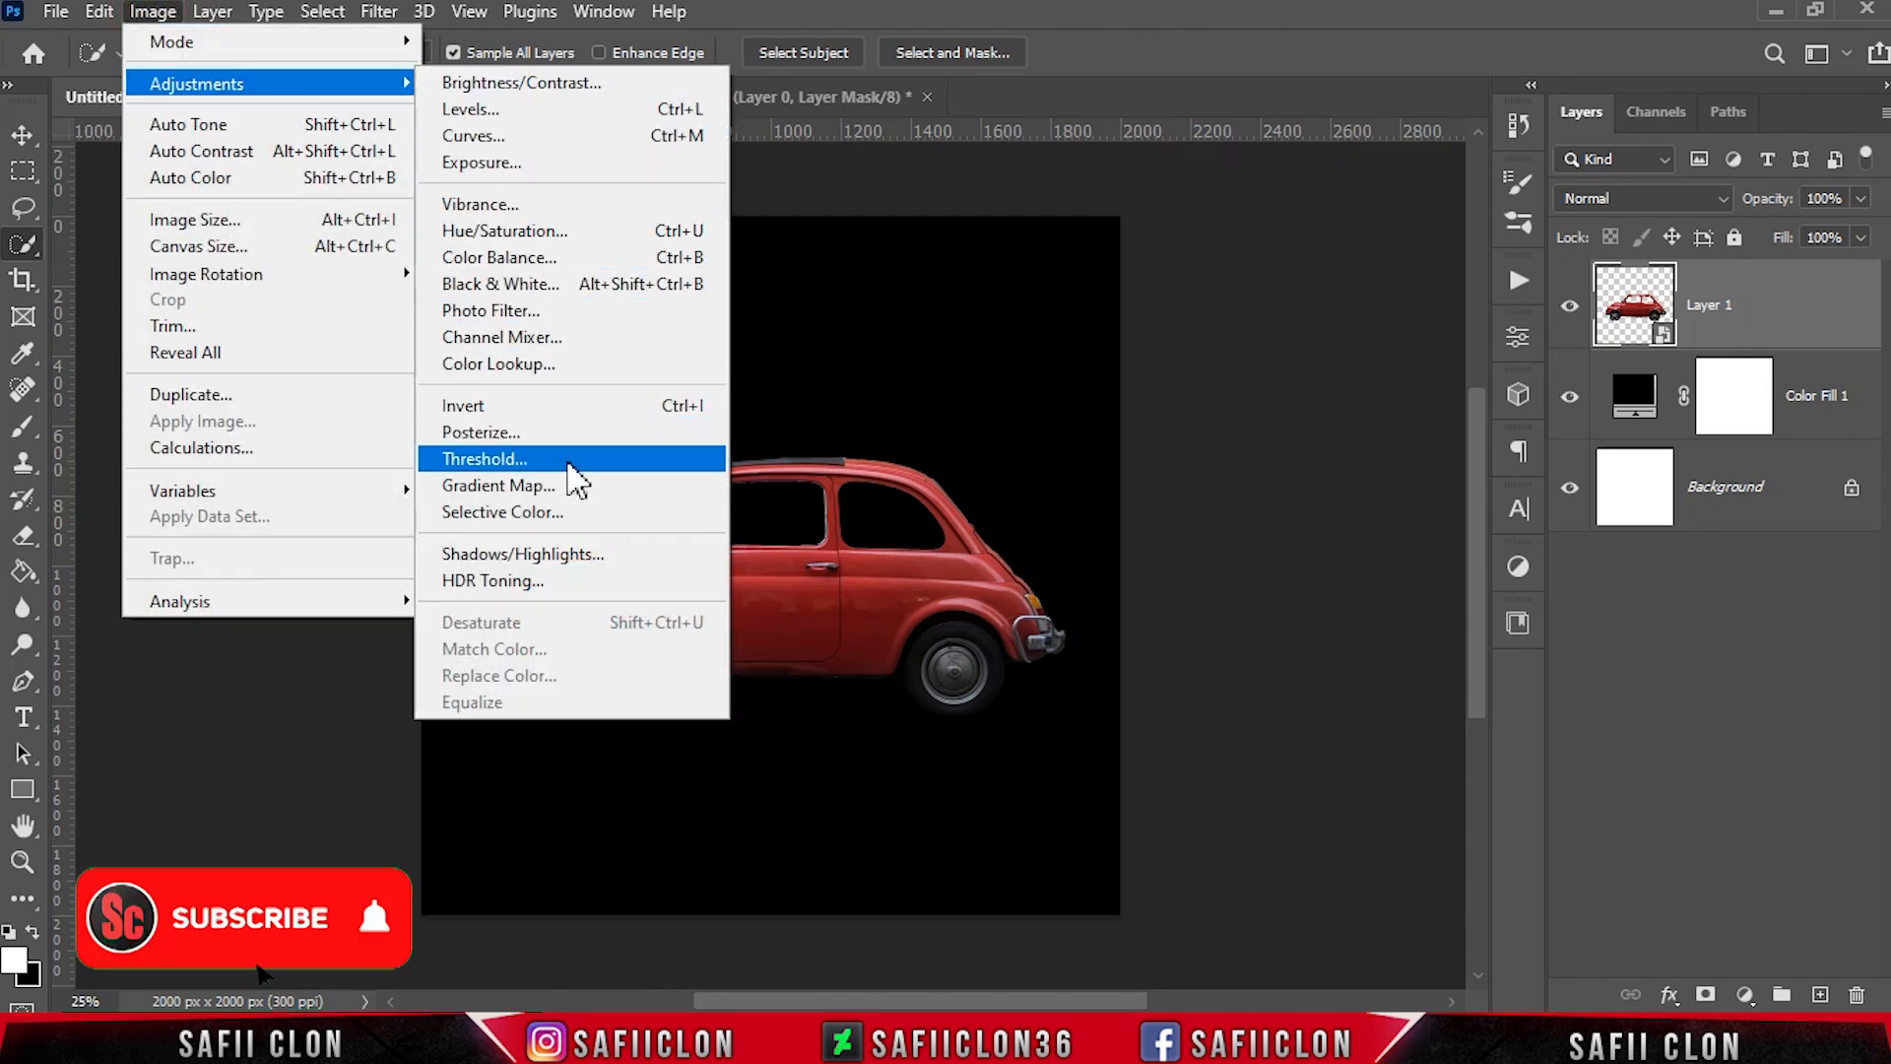
left_click(528, 459)
left_click_drag(1243, 446, 1109, 451)
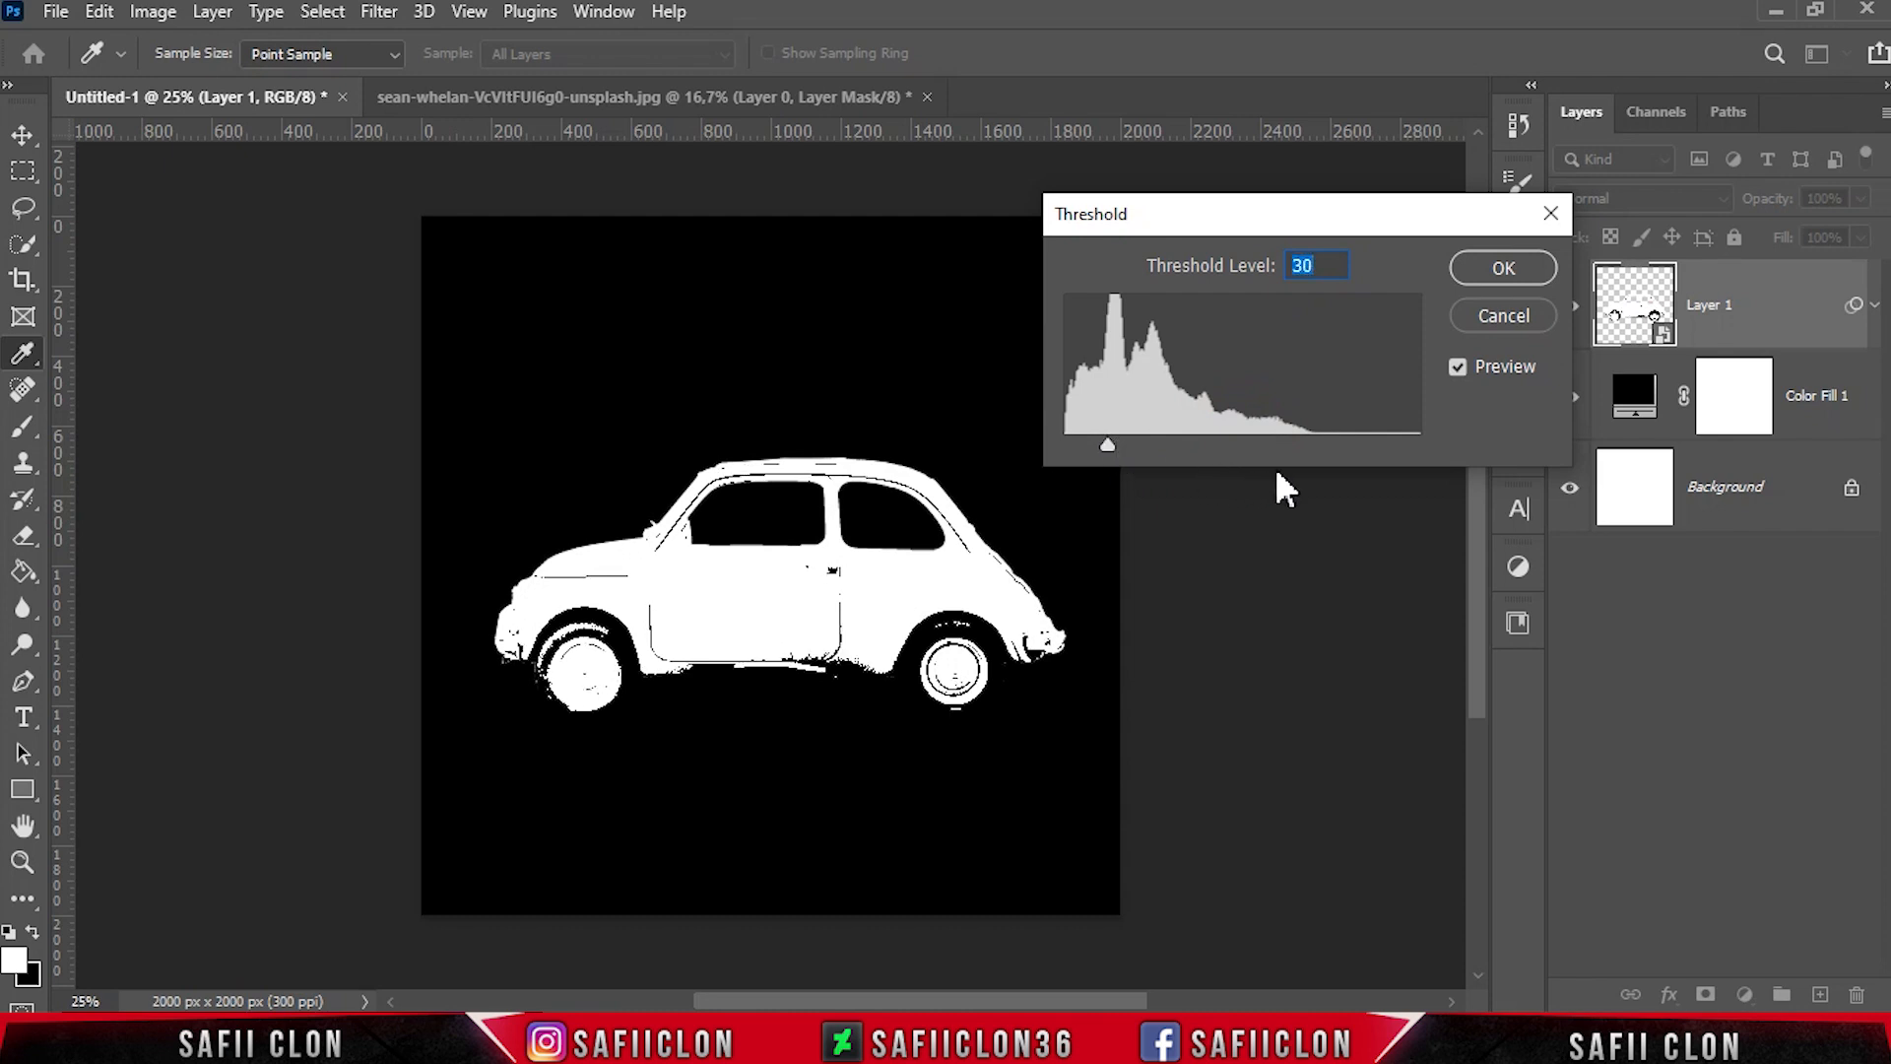
left_click(1498, 269)
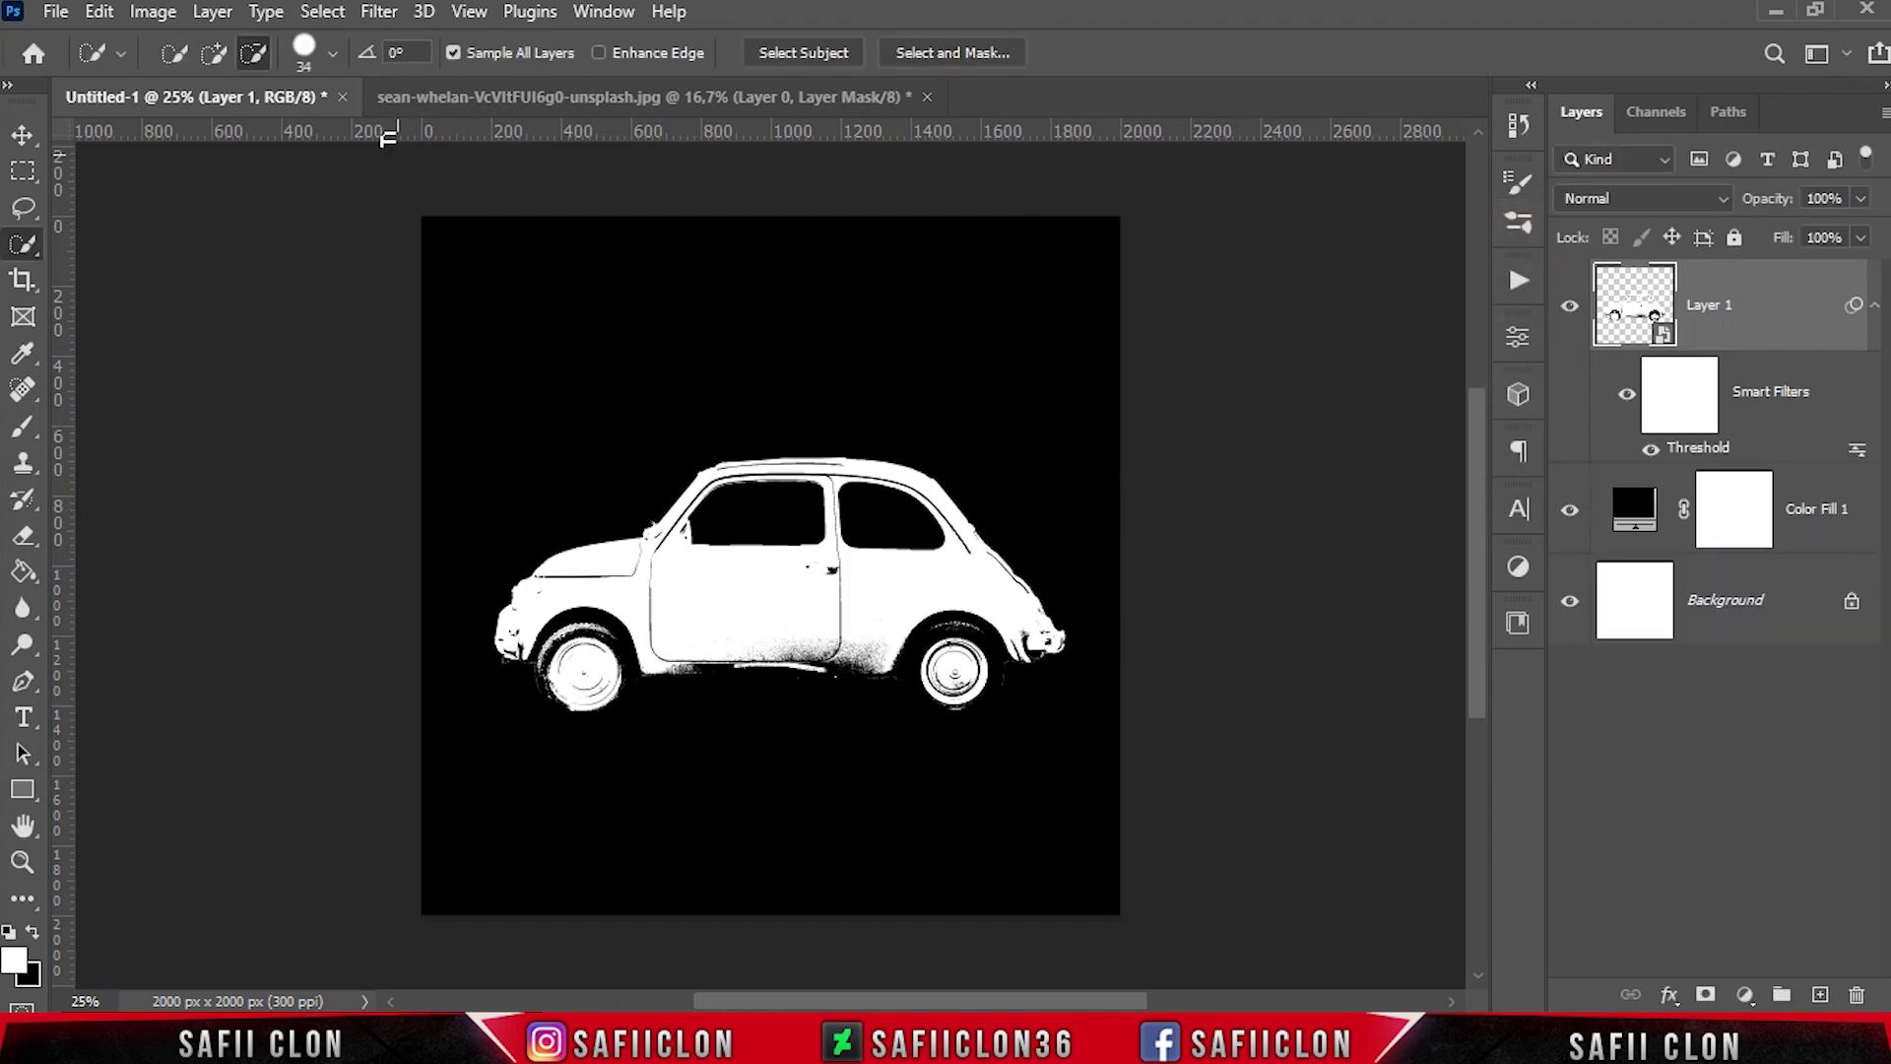
Select the image's black areas using Color Range set to Shadows, with fuzziness 20% and range 65
left_click(322, 11)
left_click(414, 284)
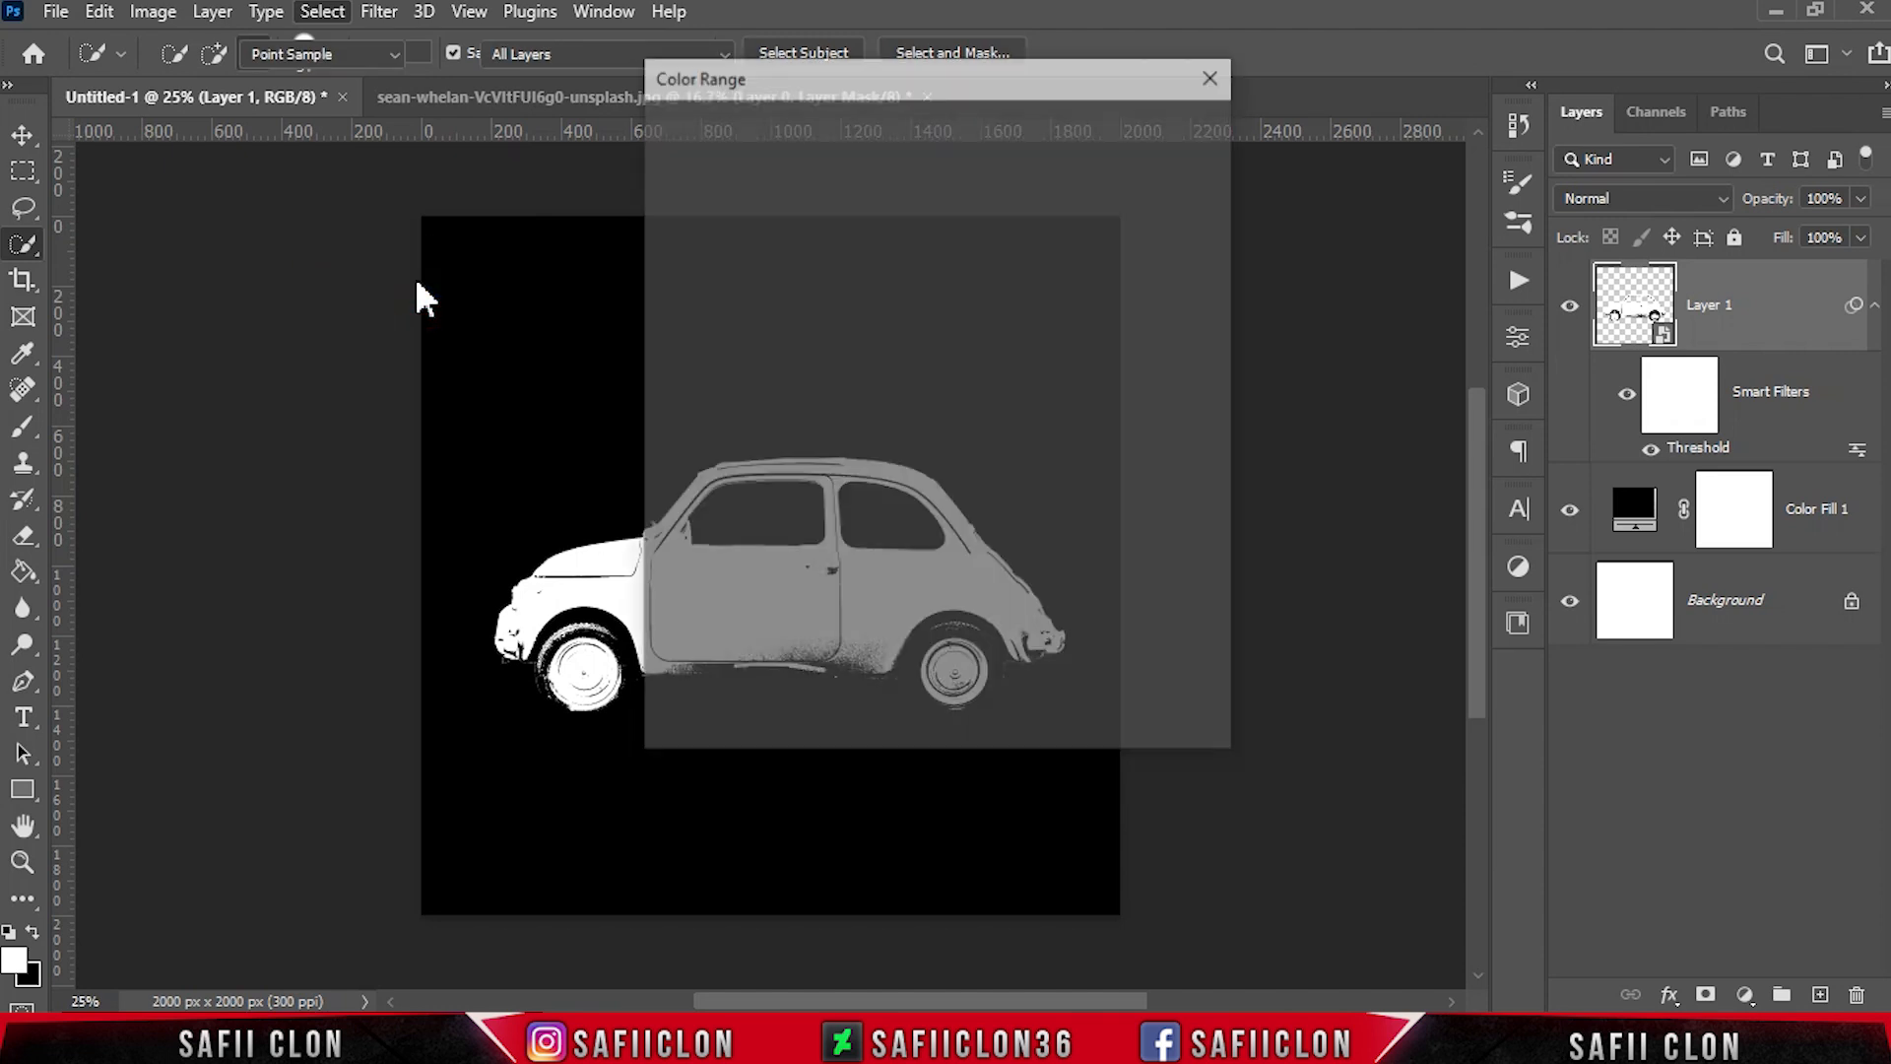
left_click(893, 123)
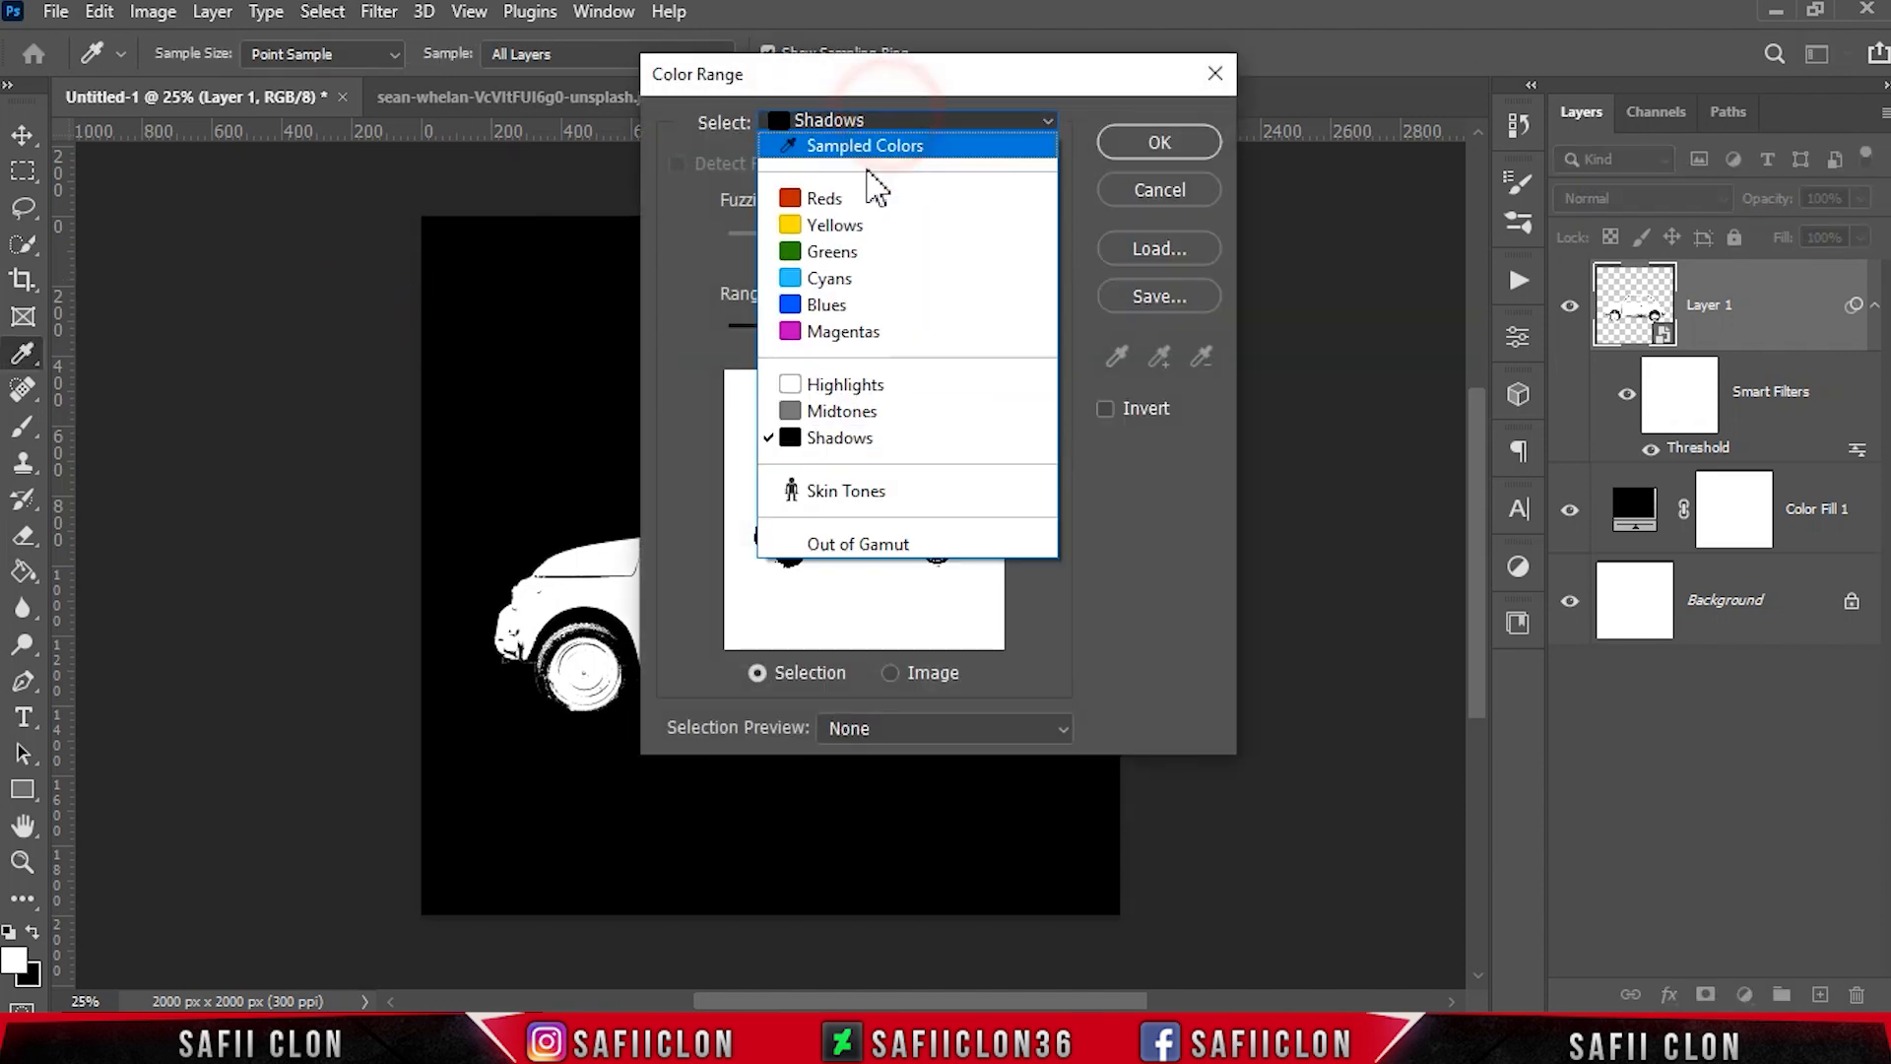
left_click(837, 433)
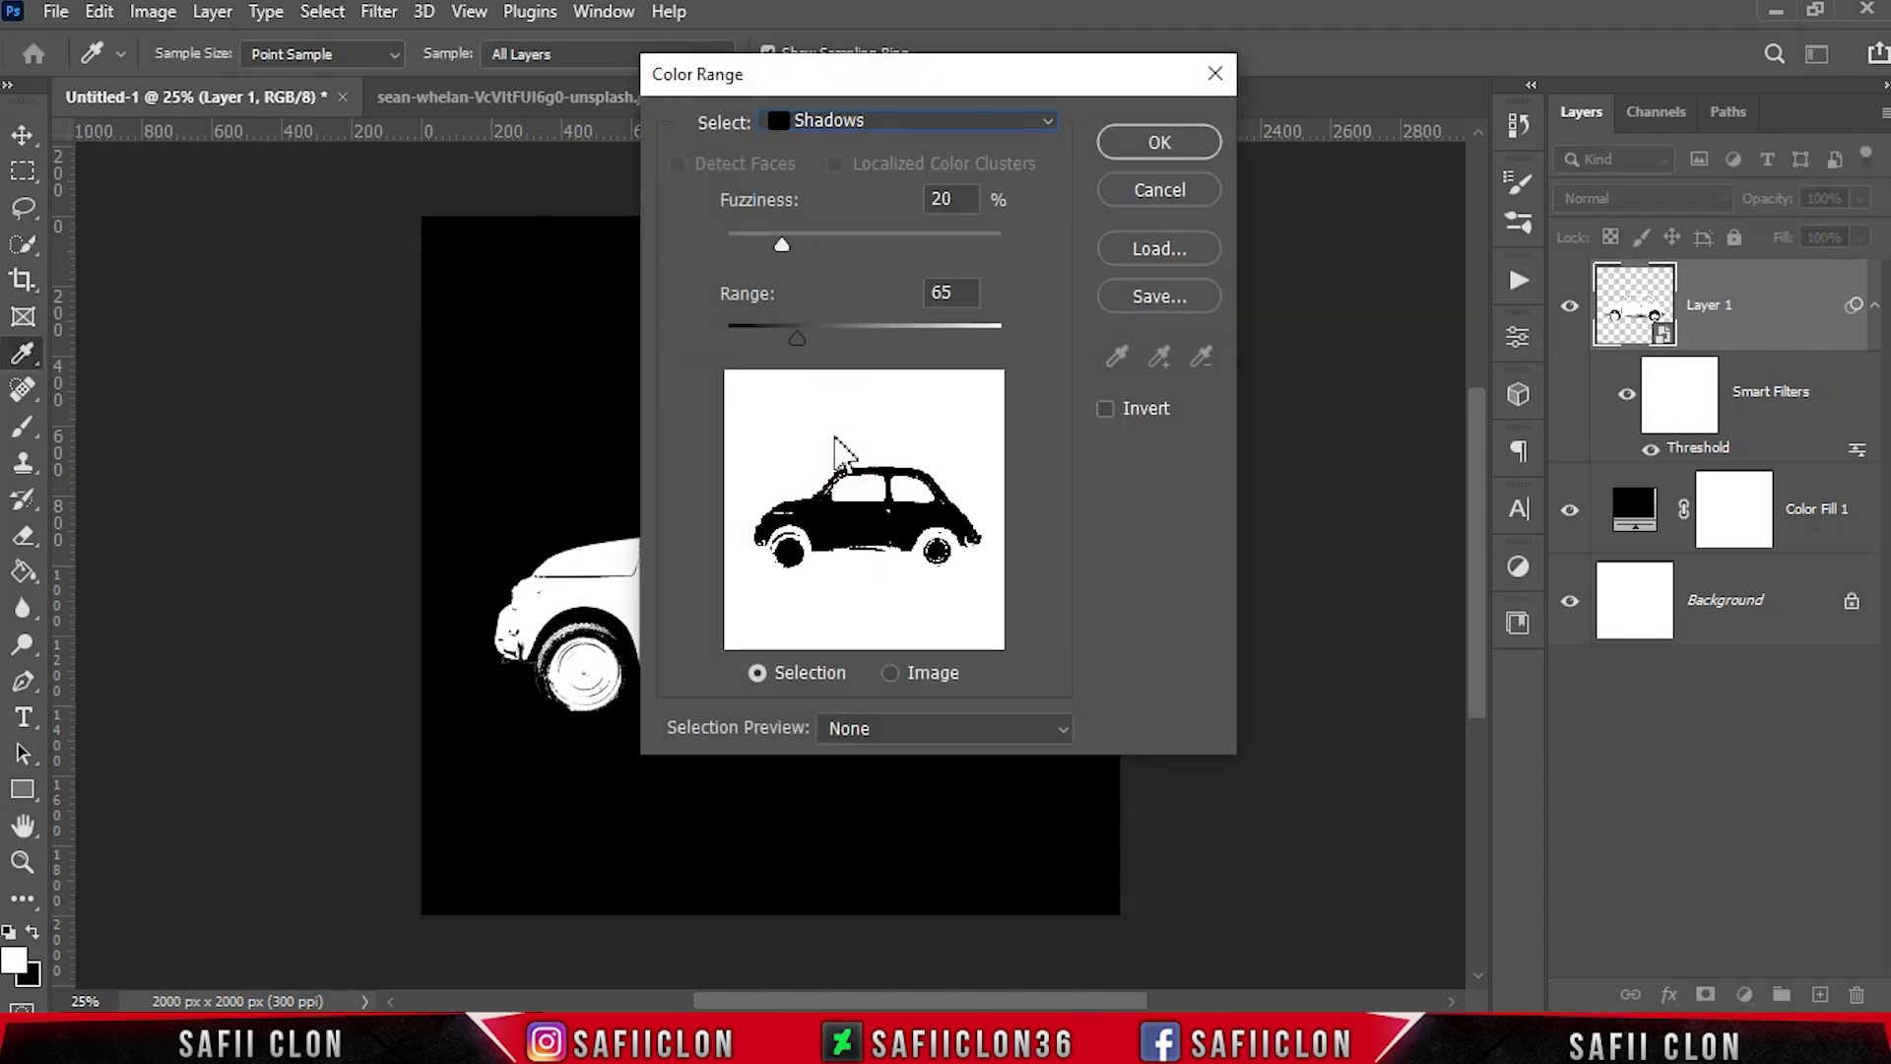
left_click(1156, 140)
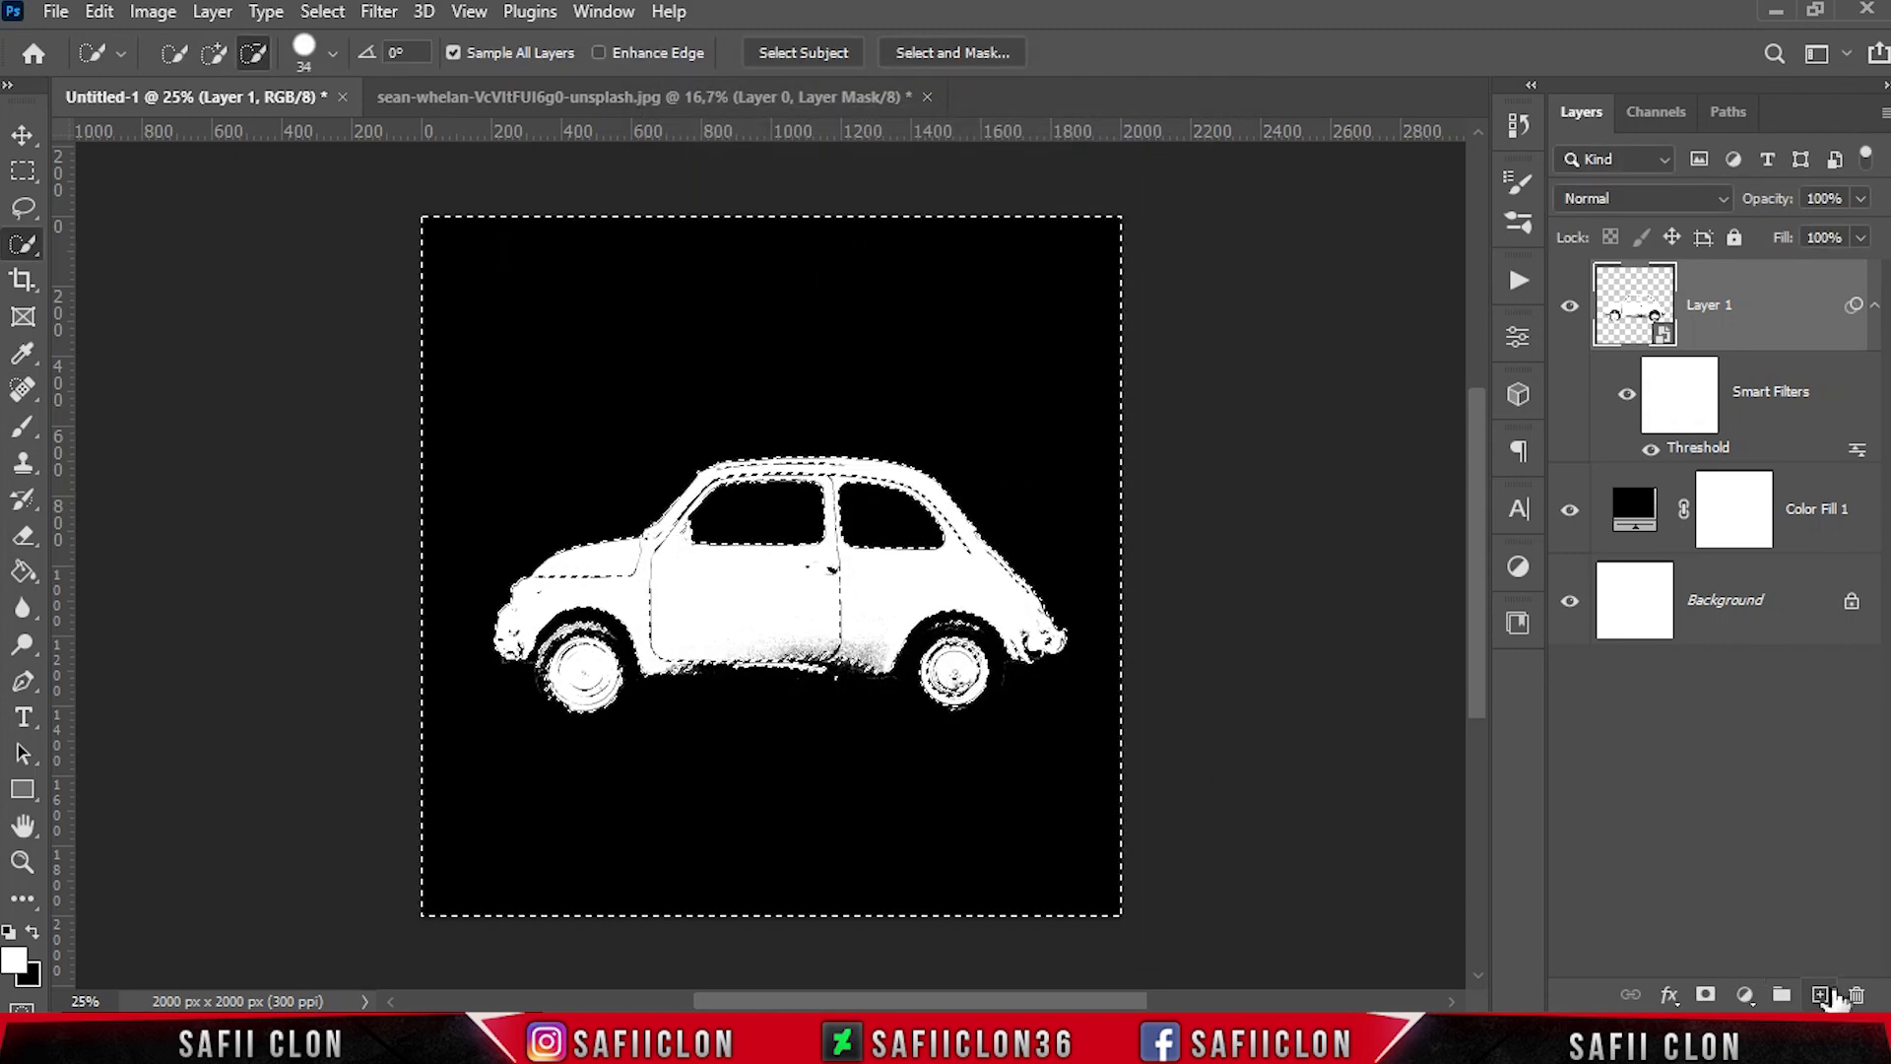
Create a new layer above the car, mask it with the shadows selection, and invert the mask
left_click(1822, 995)
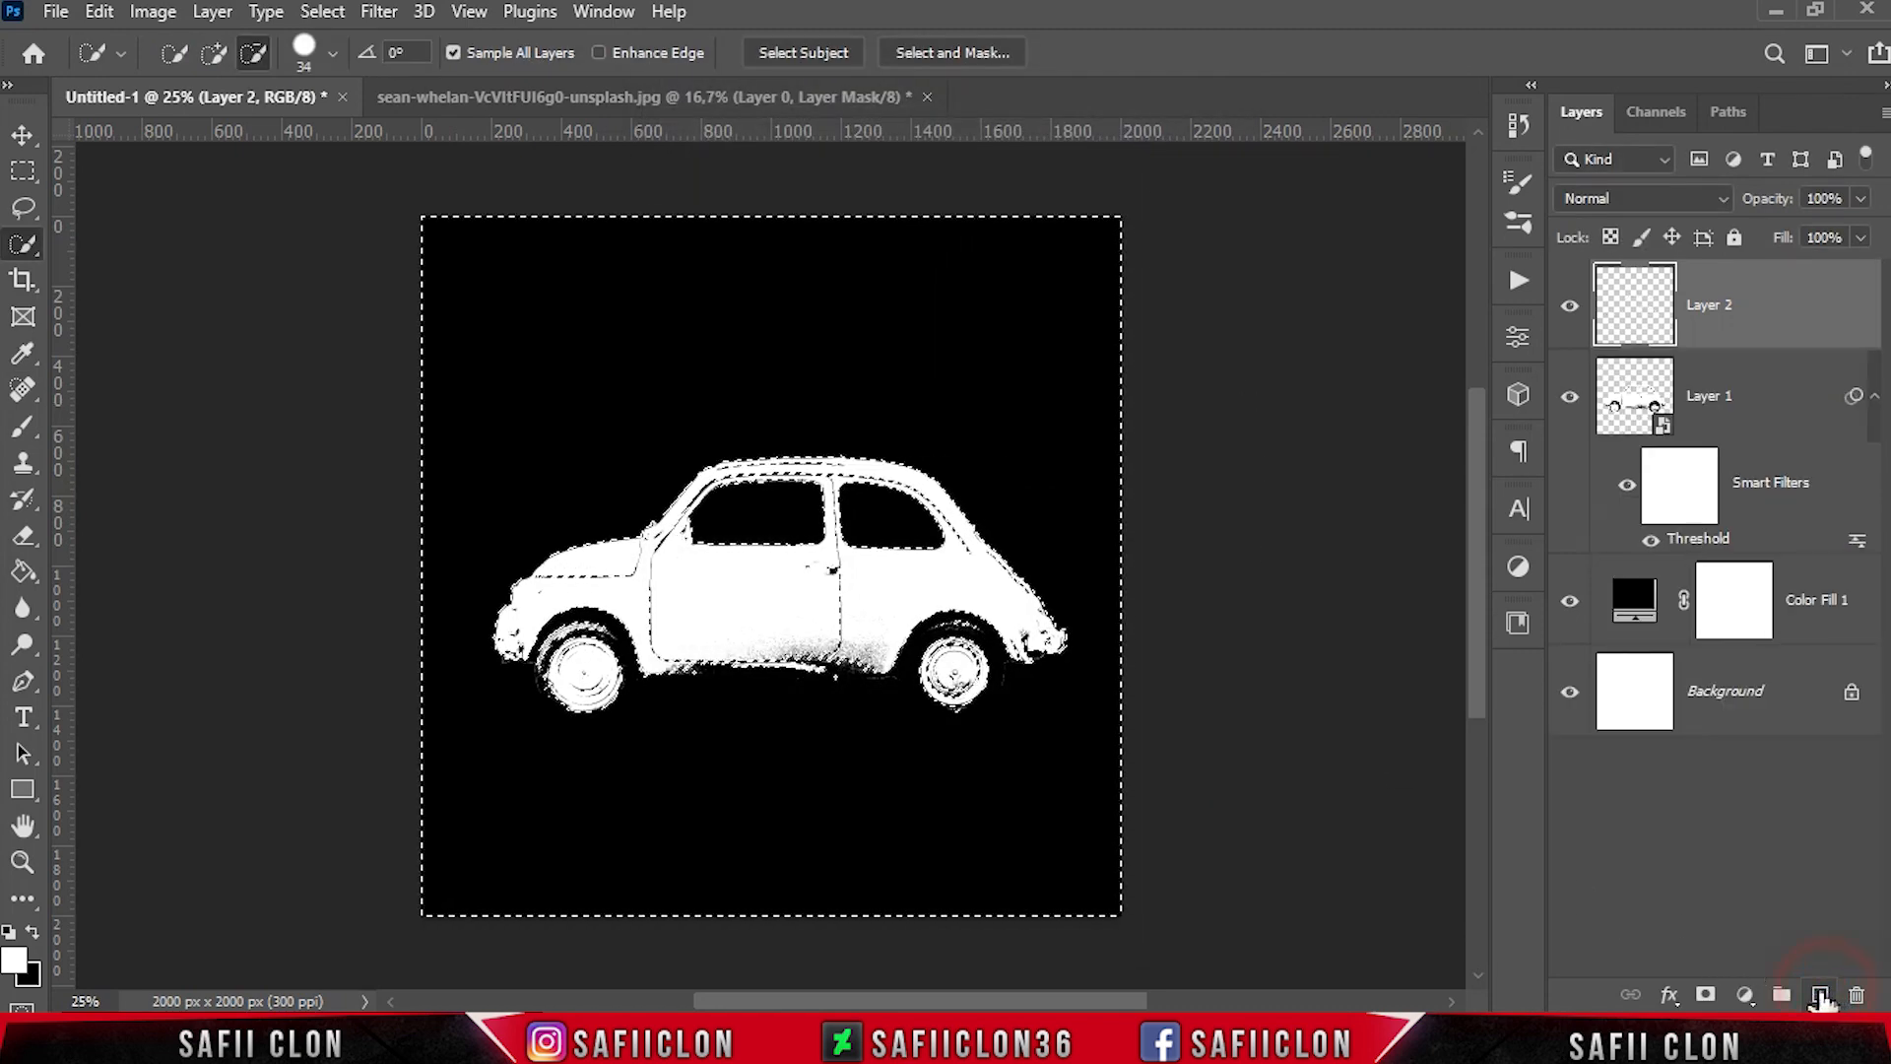
left_click(1706, 994)
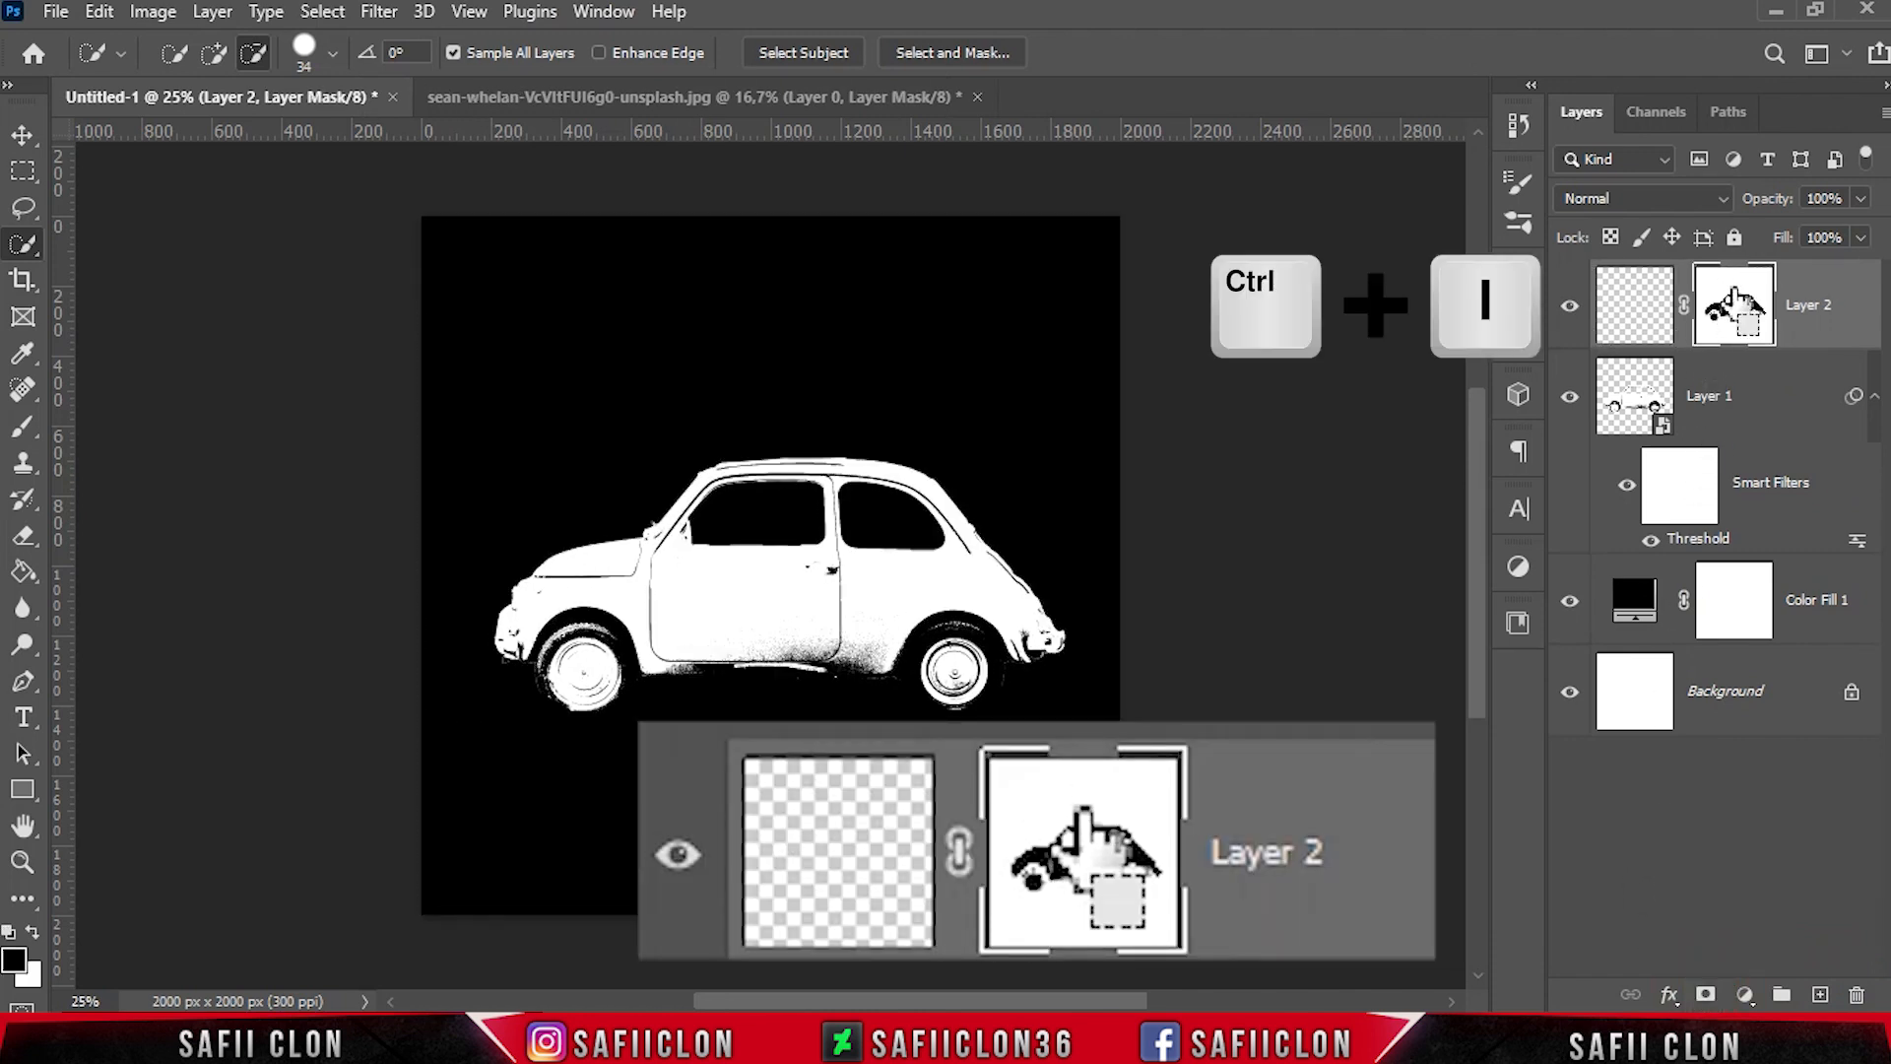
key("ctrl+i")
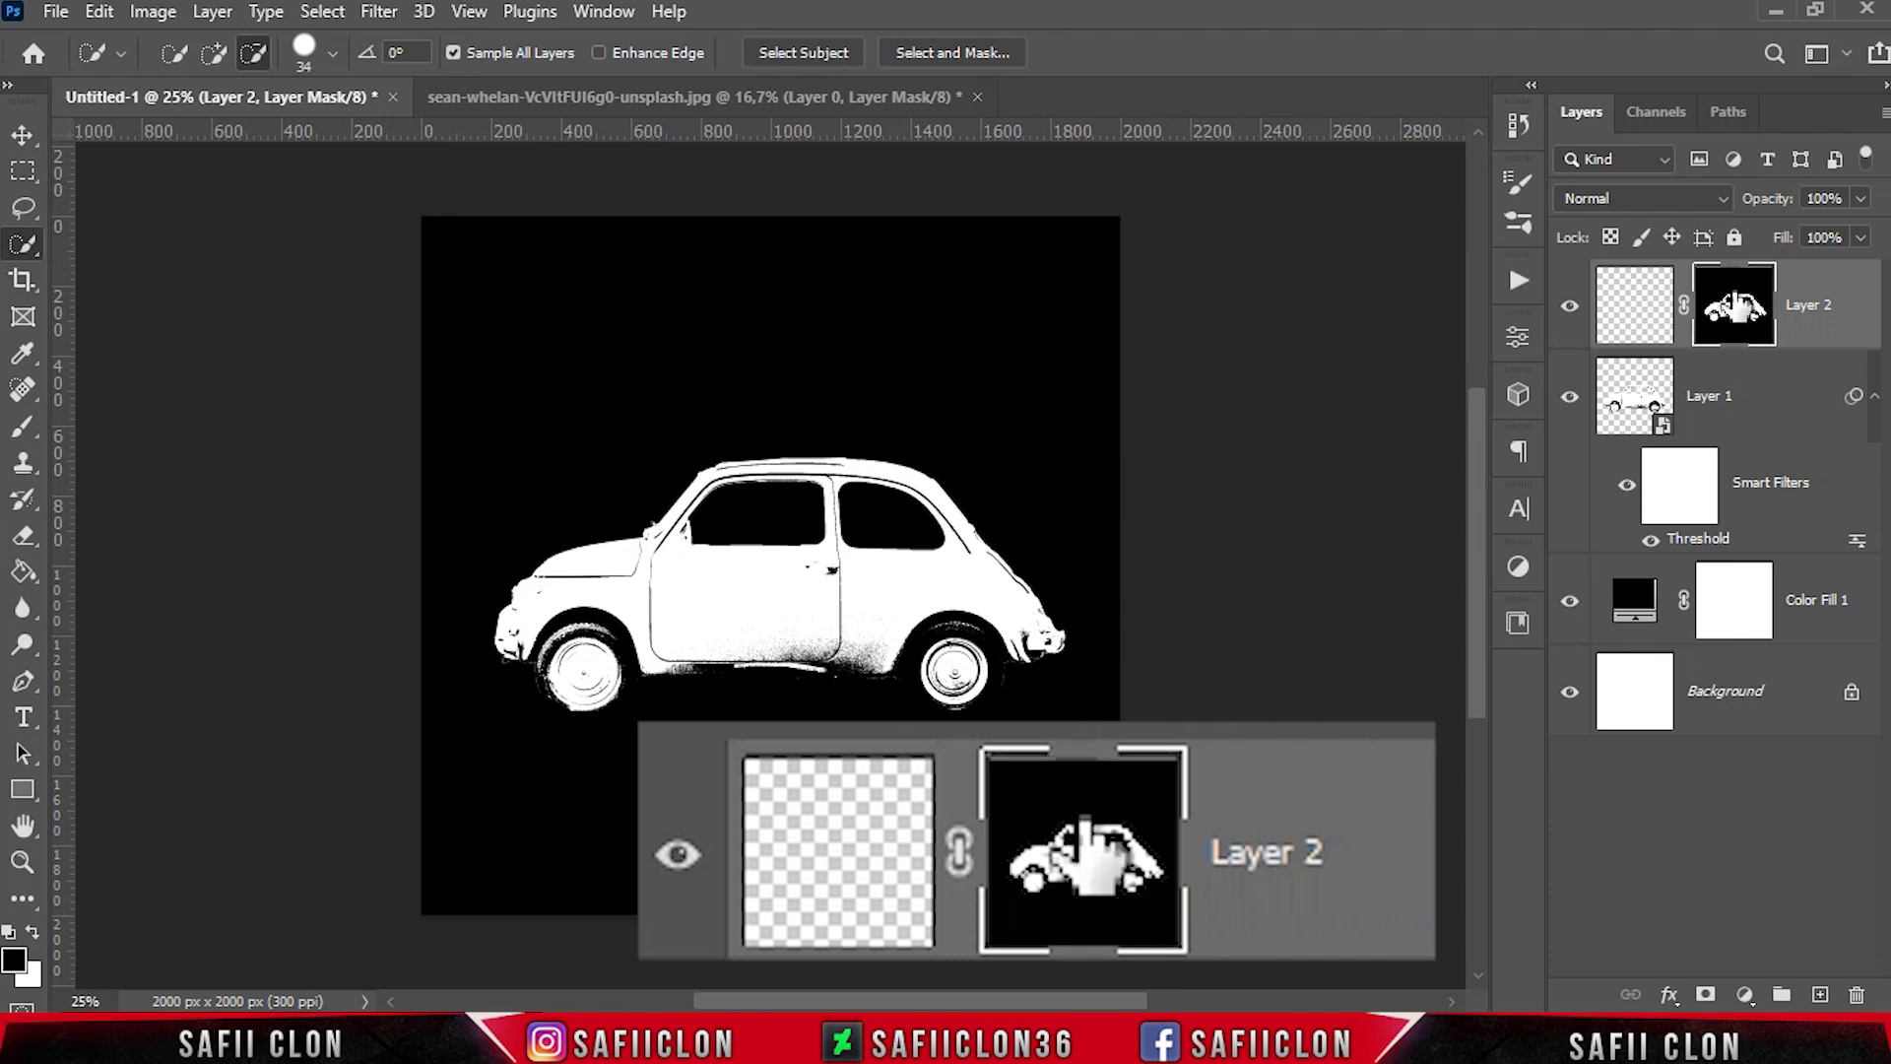
Lower the thresholded car smart object's opacity to 51% and make the masked empty layer's thumbnail active
left_click(1772, 406)
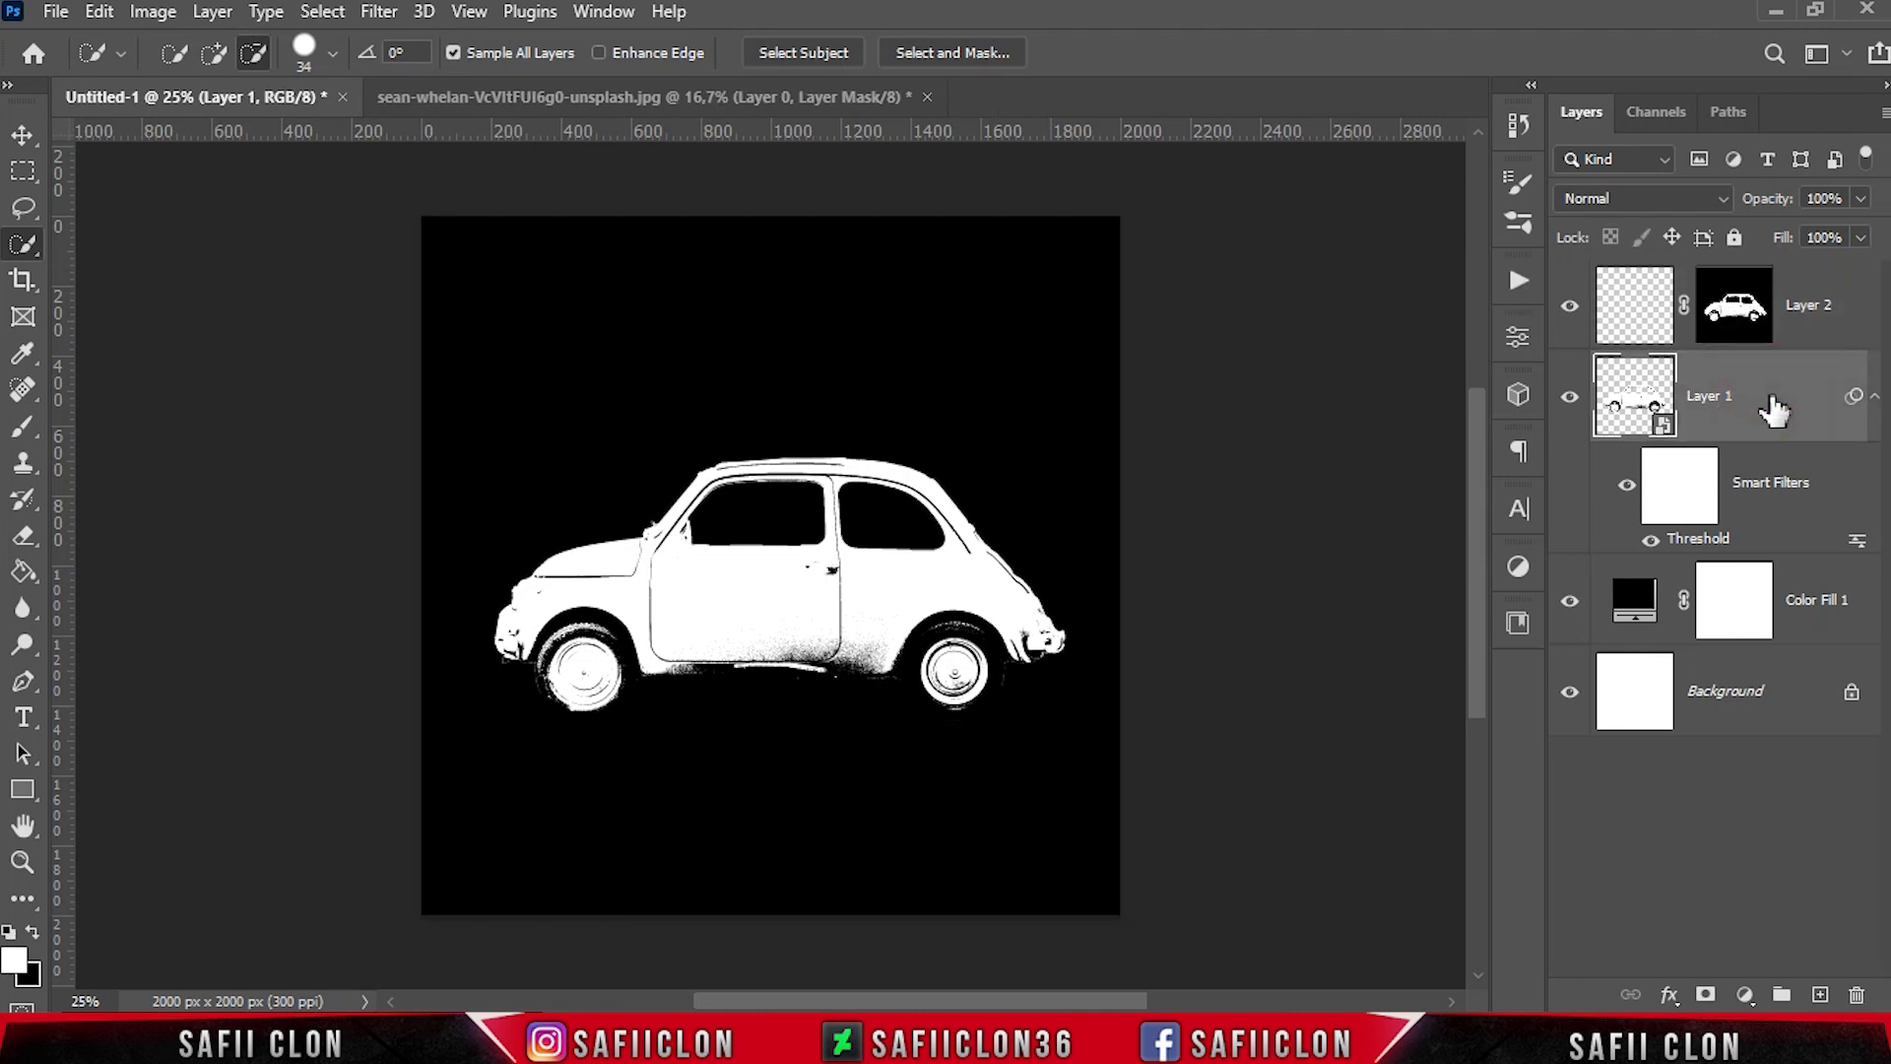
left_click(1860, 200)
left_click_drag(1843, 237, 1805, 238)
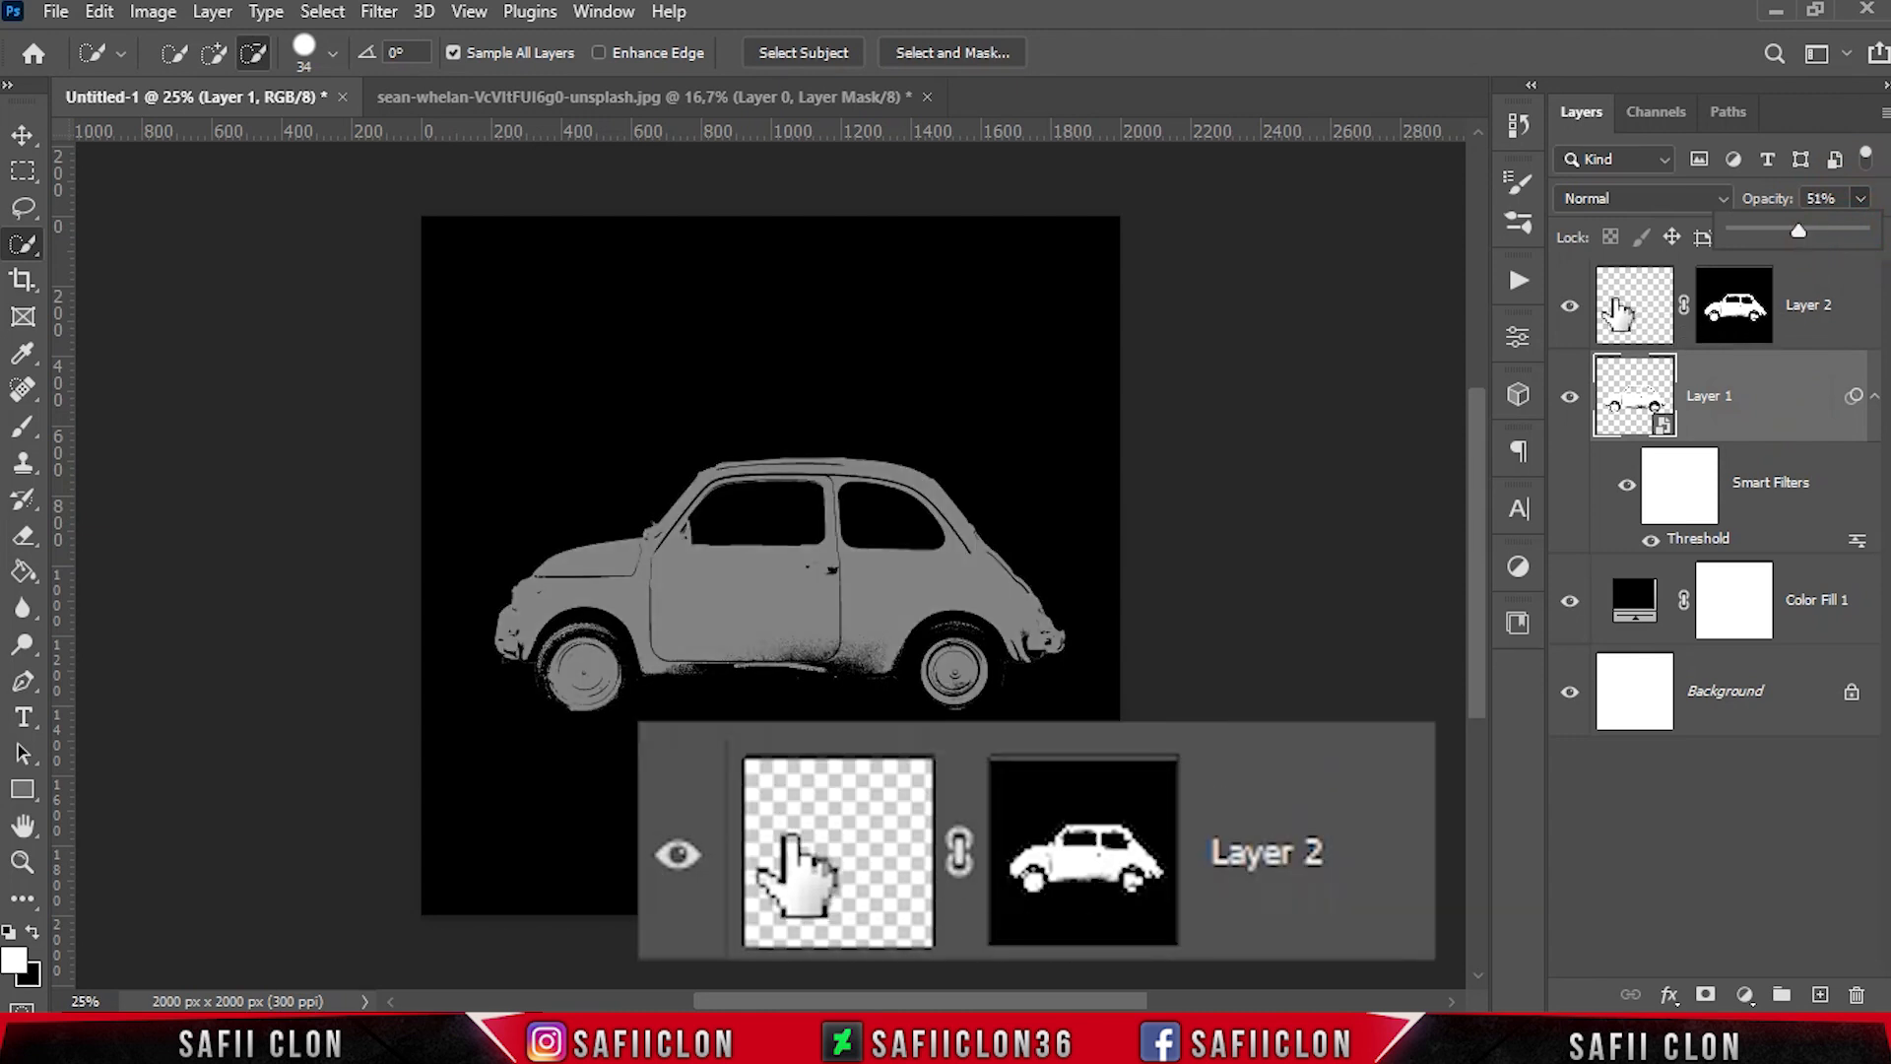
left_click(1630, 313)
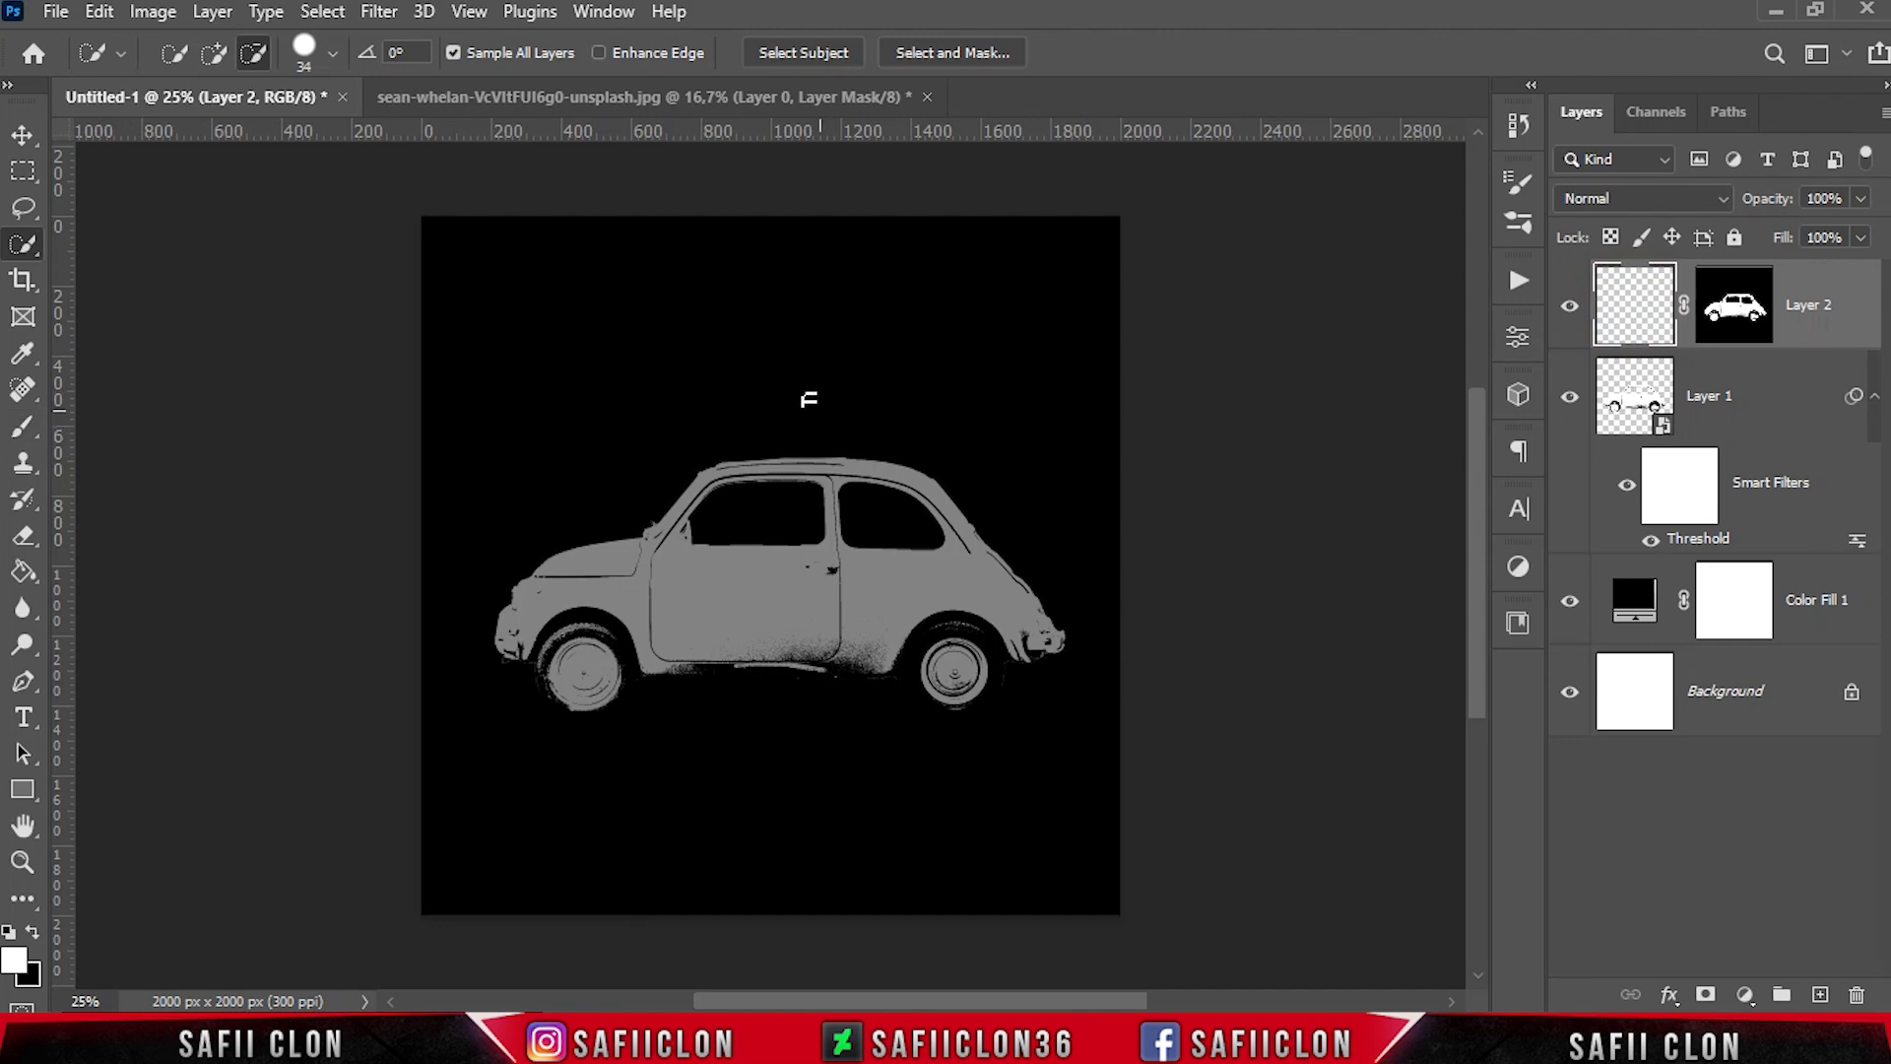
Create a new 2000 x 2000 pixel document at 300 pixels/inch with a white background
left_click(55, 10)
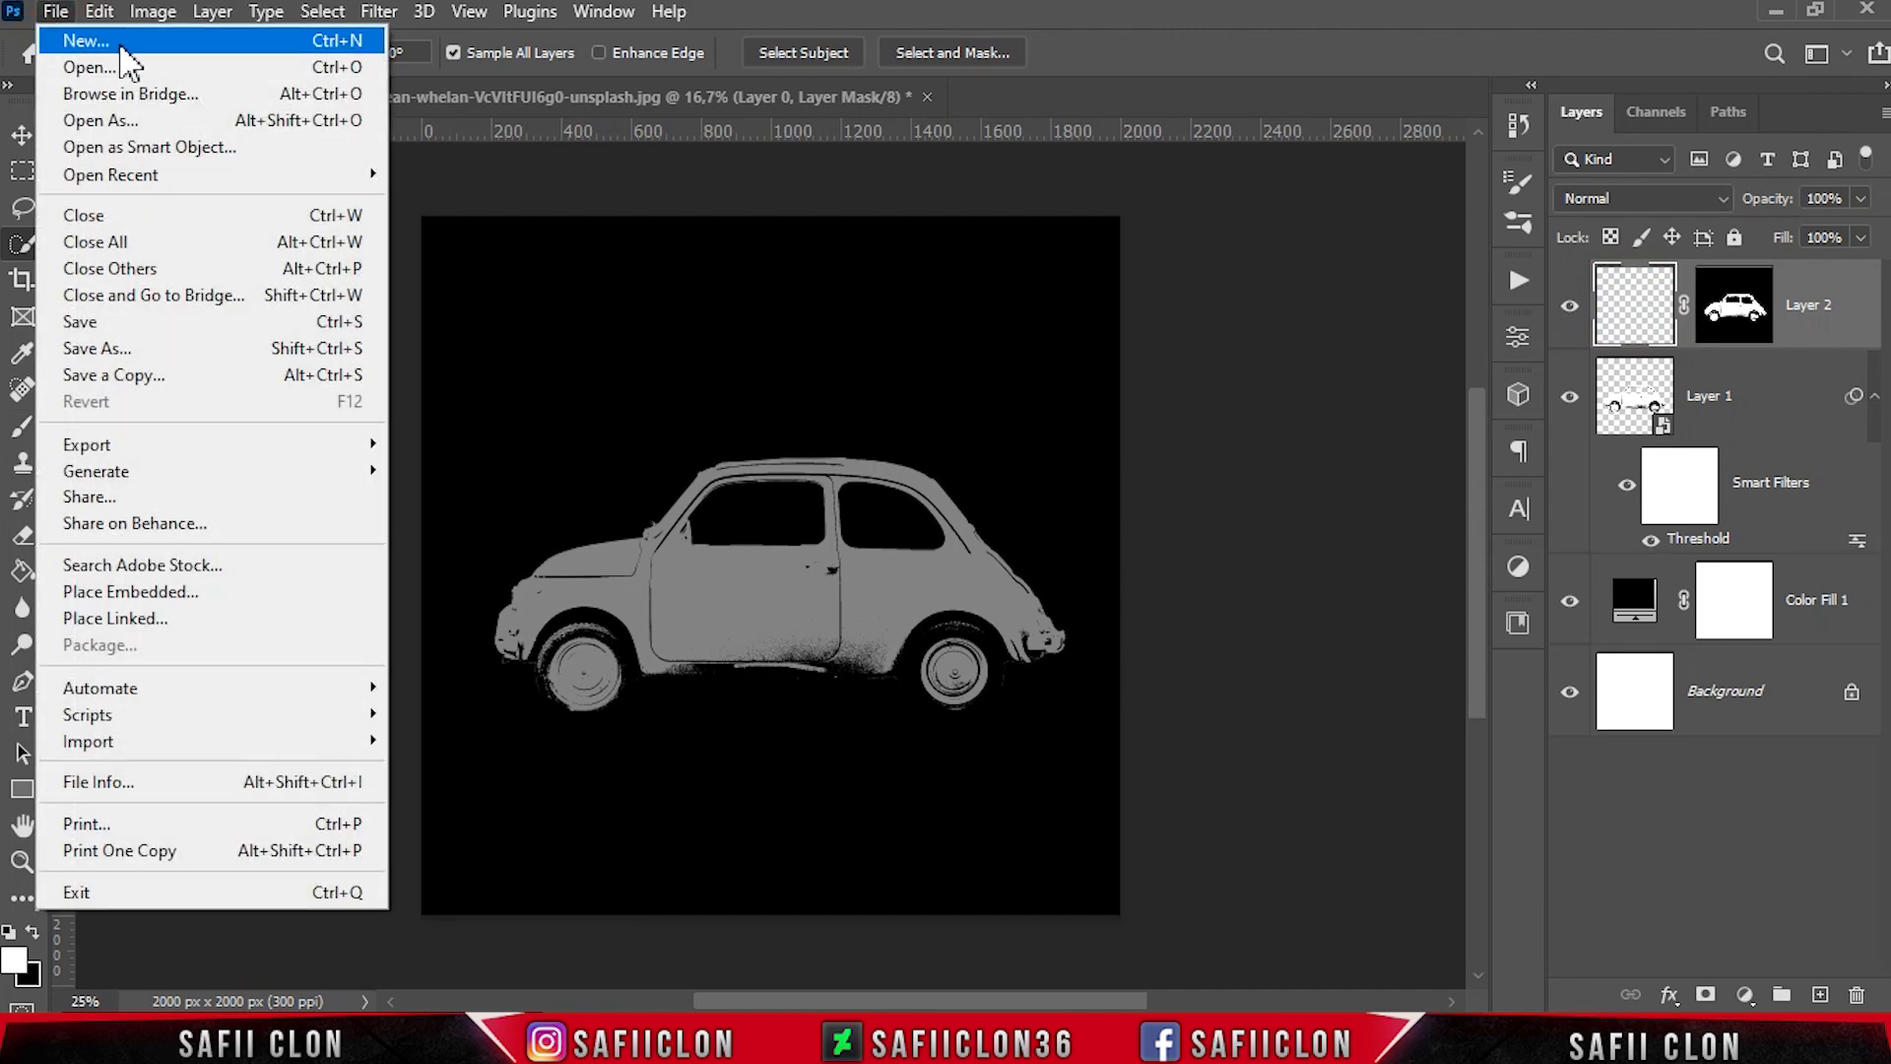
left_click(119, 45)
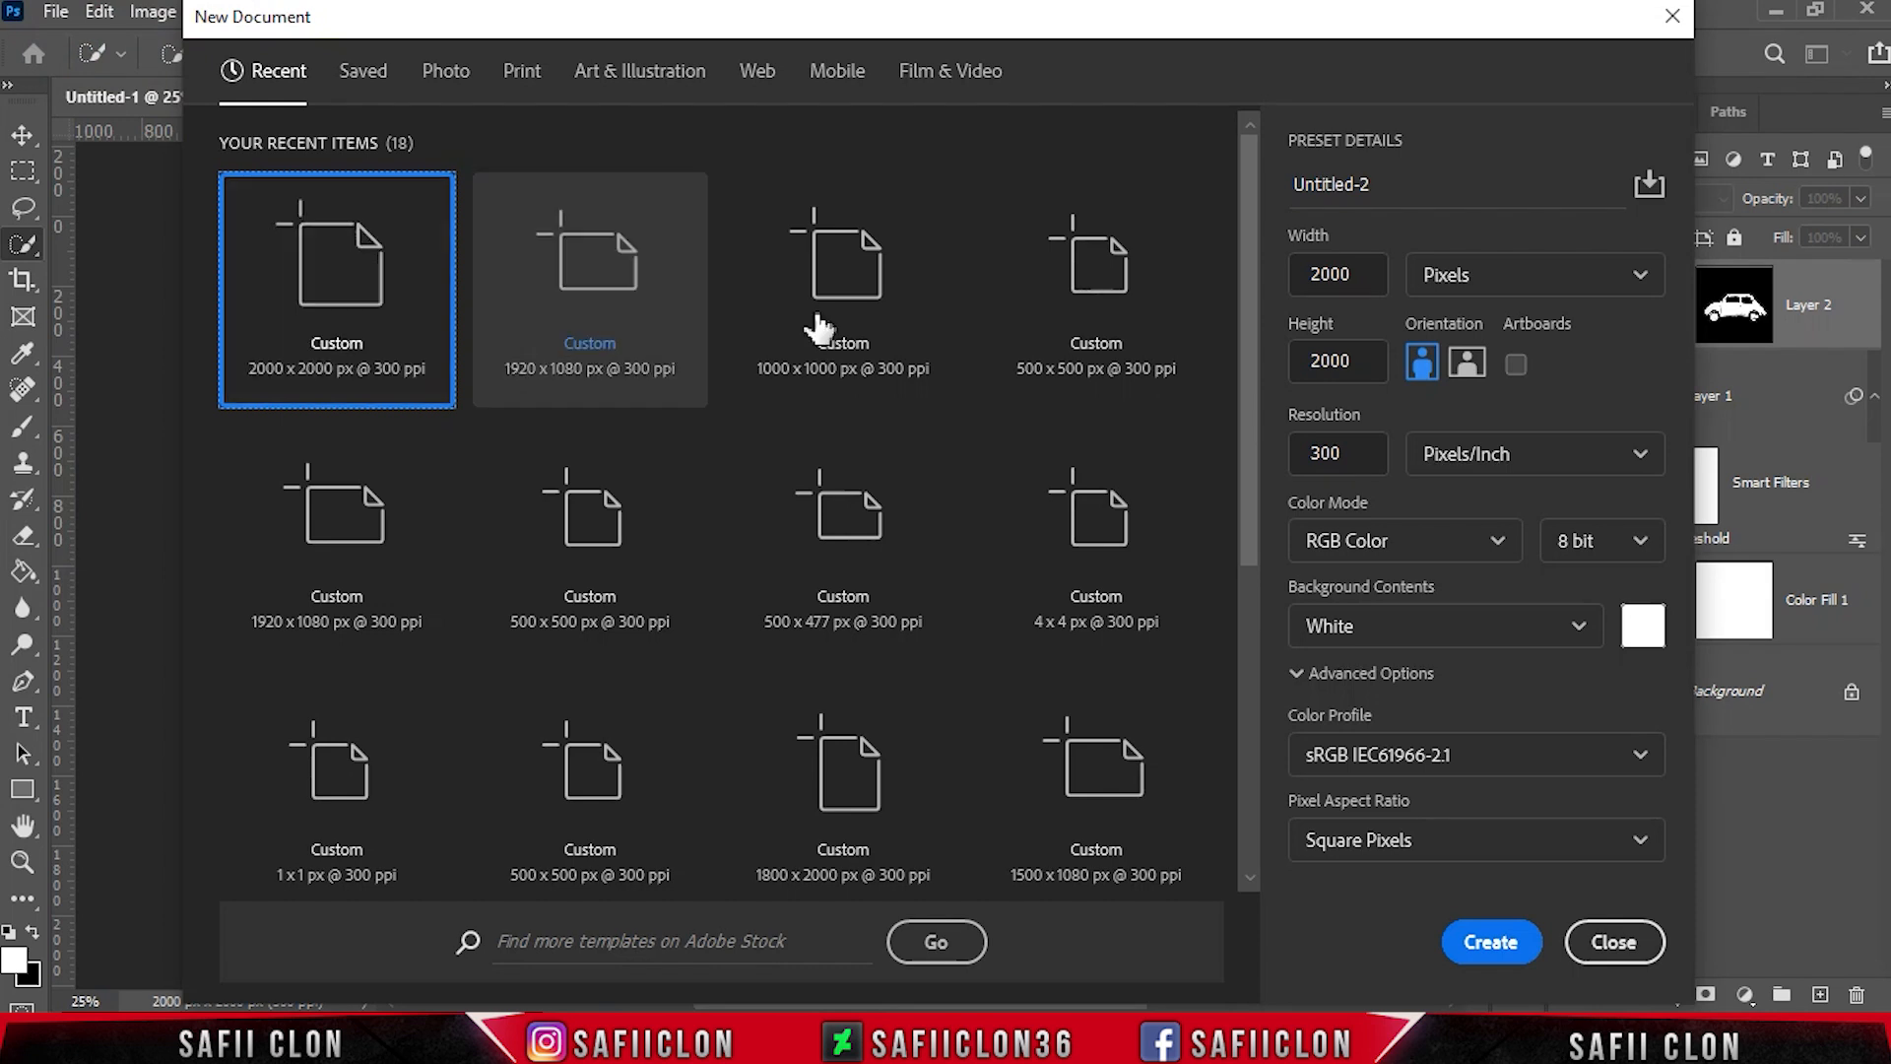
left_click(1453, 275)
left_click(1448, 278)
double_click(1324, 275)
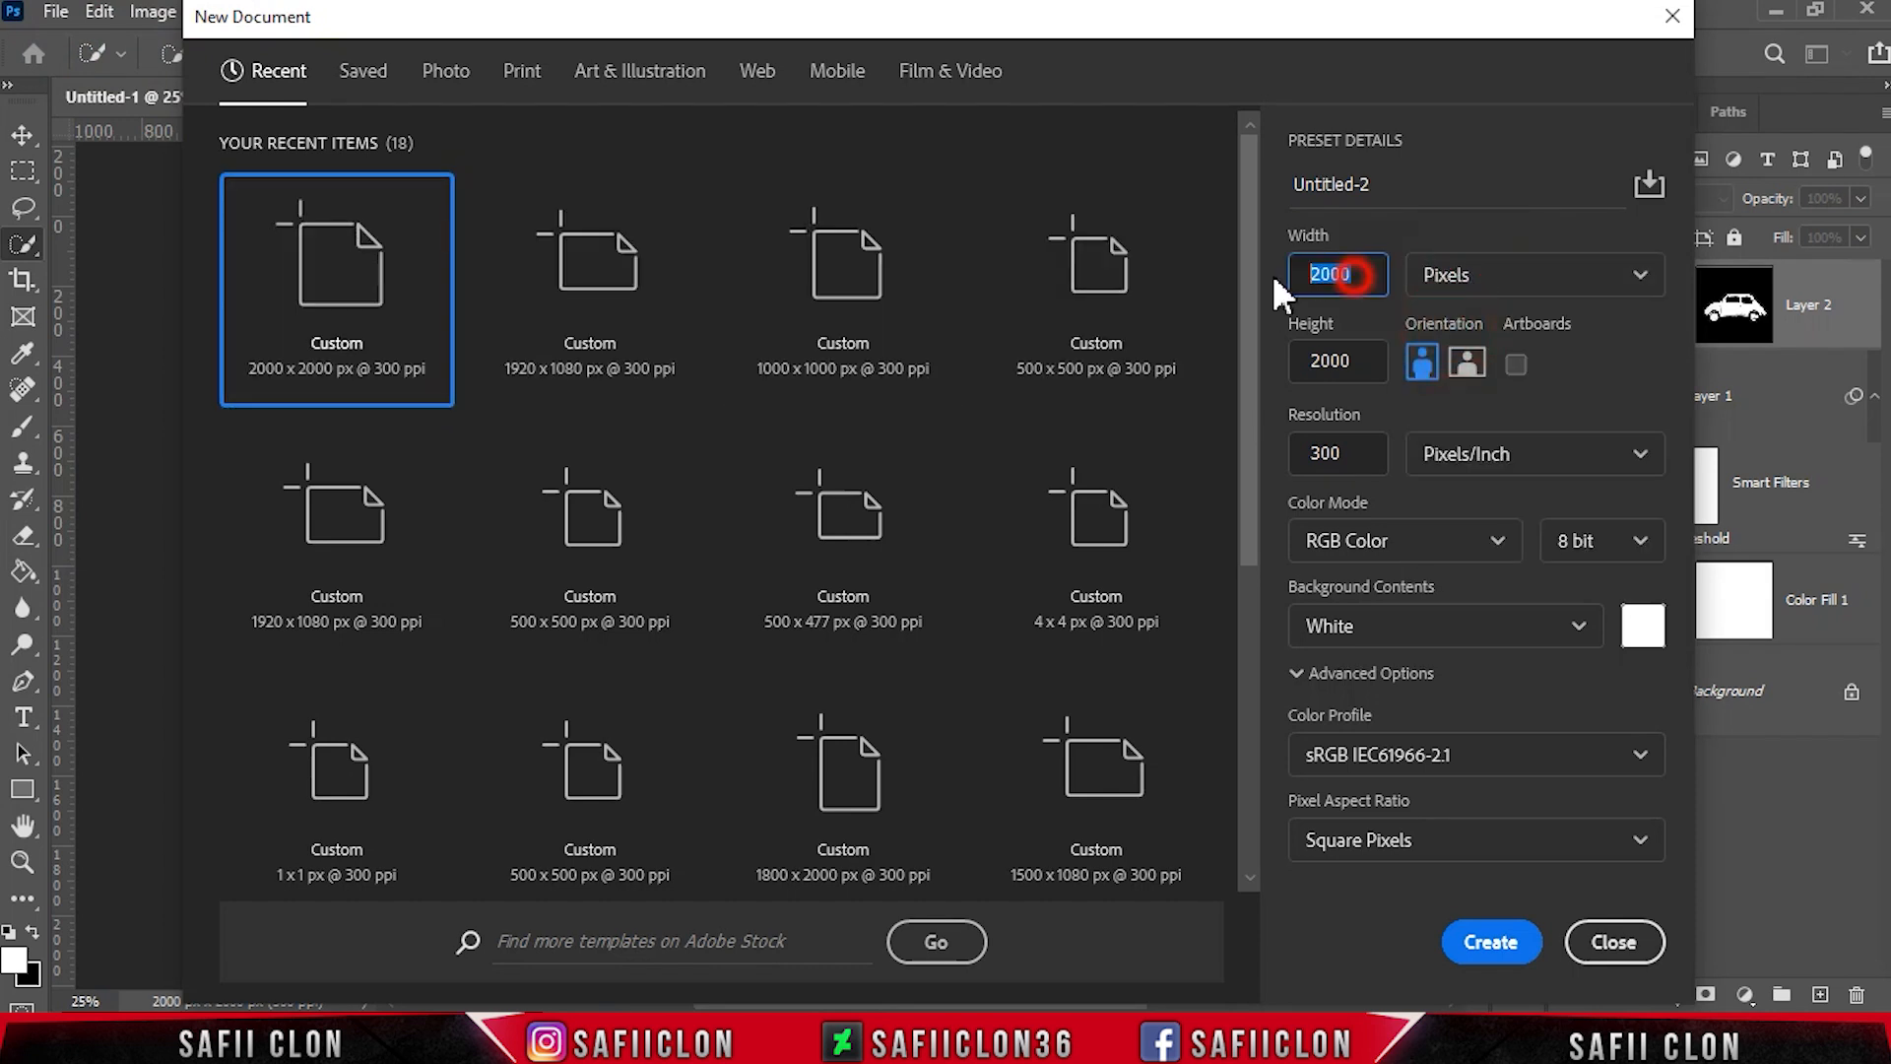
key("Tab")
key("Tab")
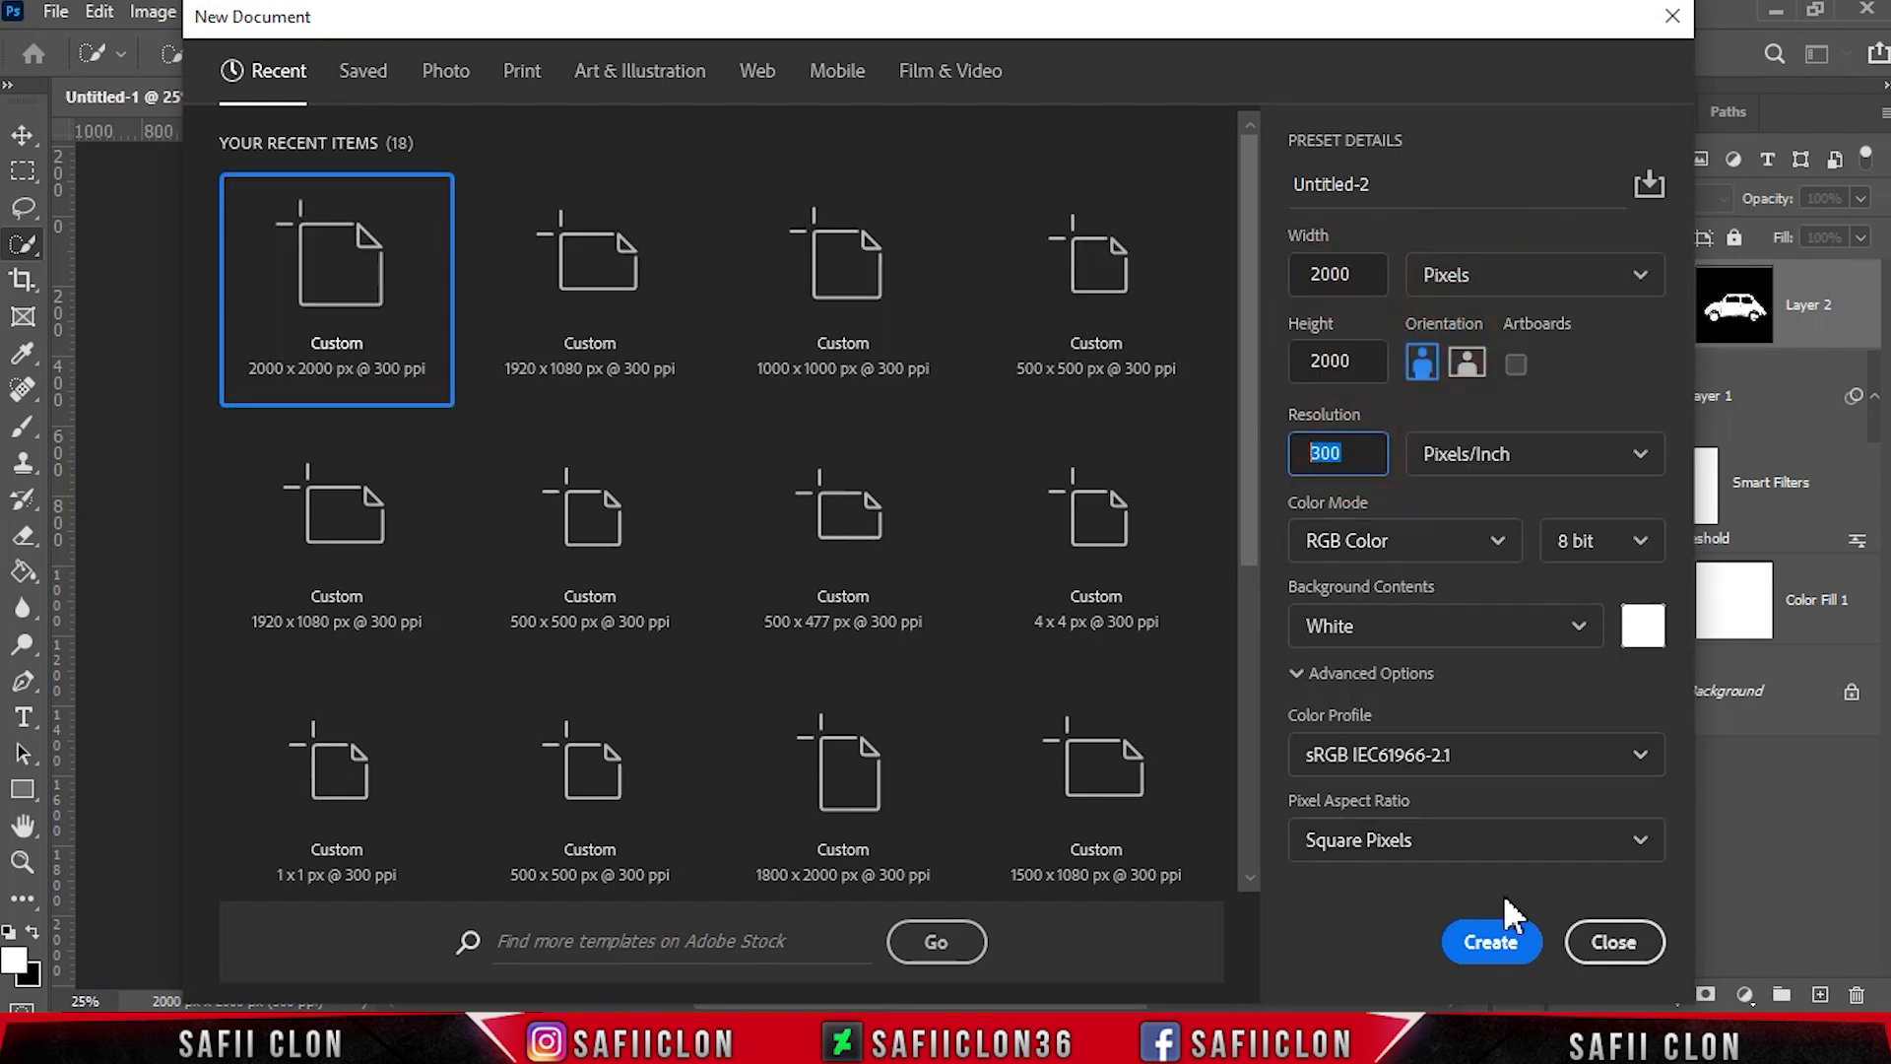
left_click(1516, 941)
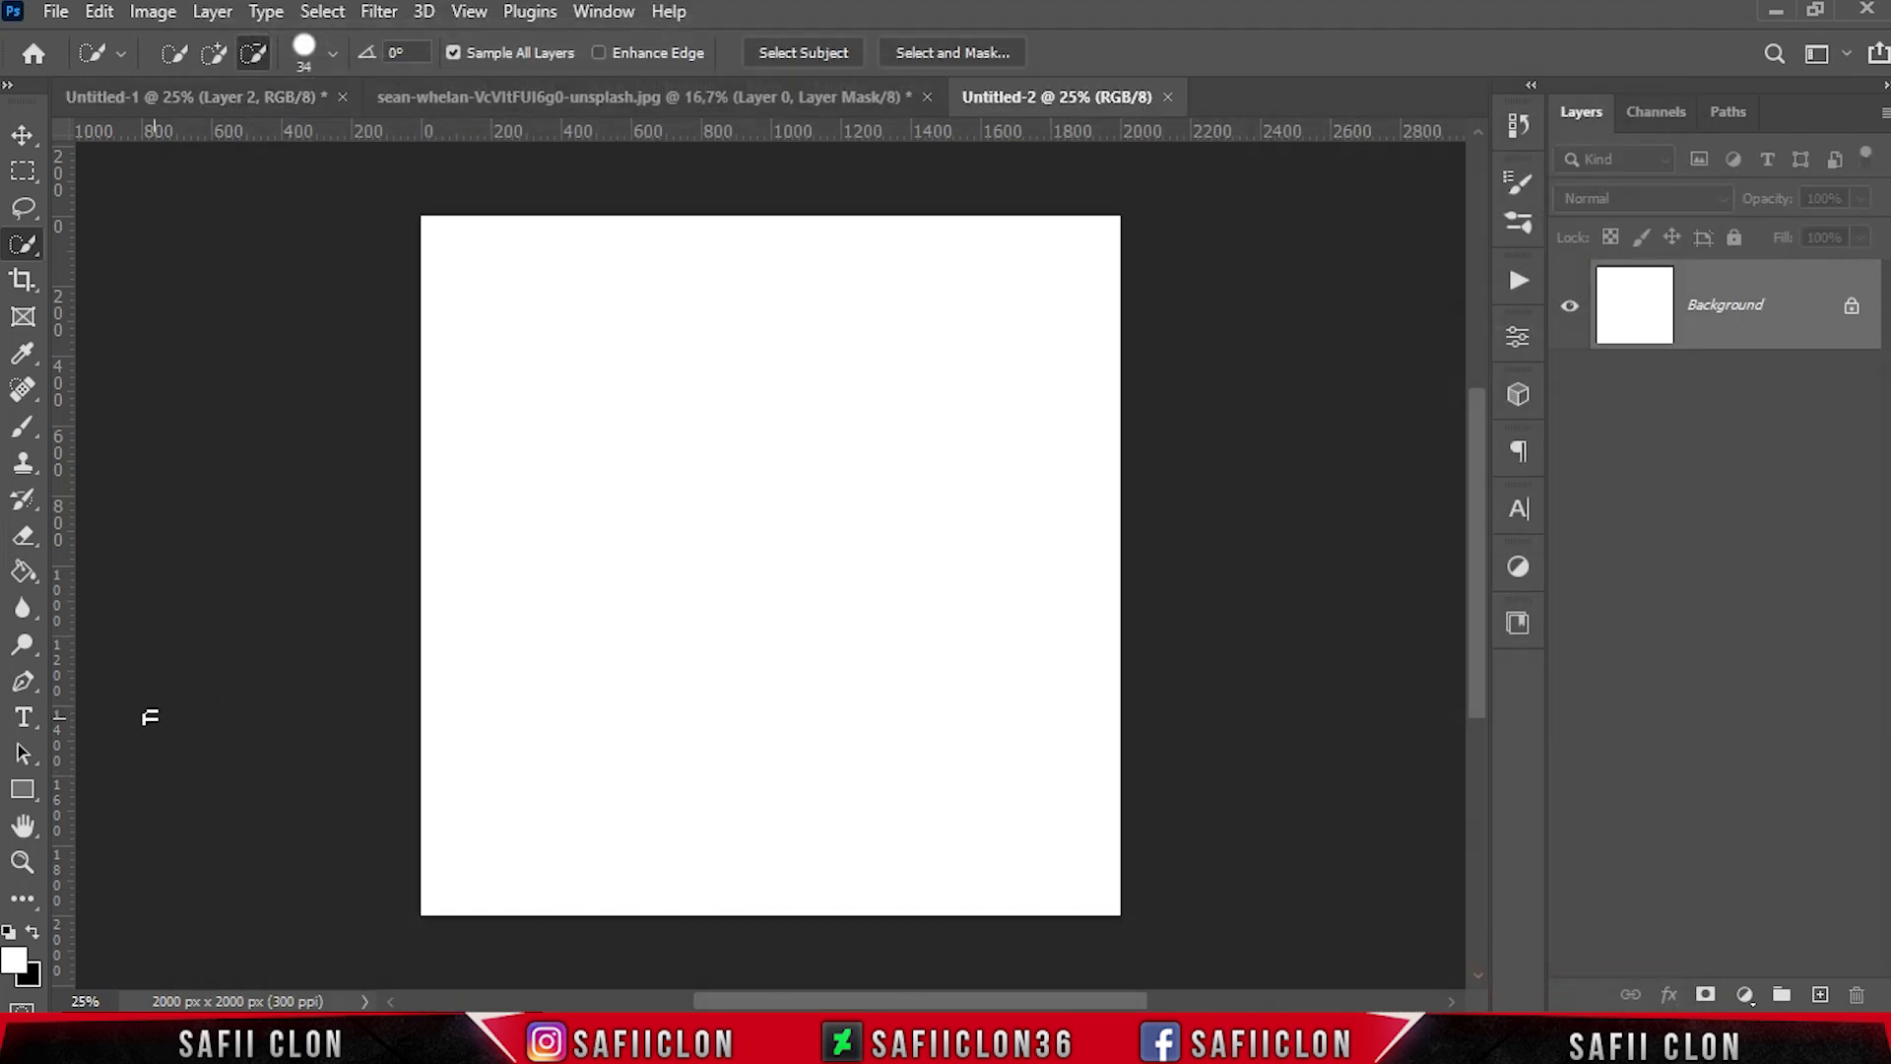
Add the text "CAR" in black Futura Bold on the blank canvas
left_click_drag(30, 728, 175, 720)
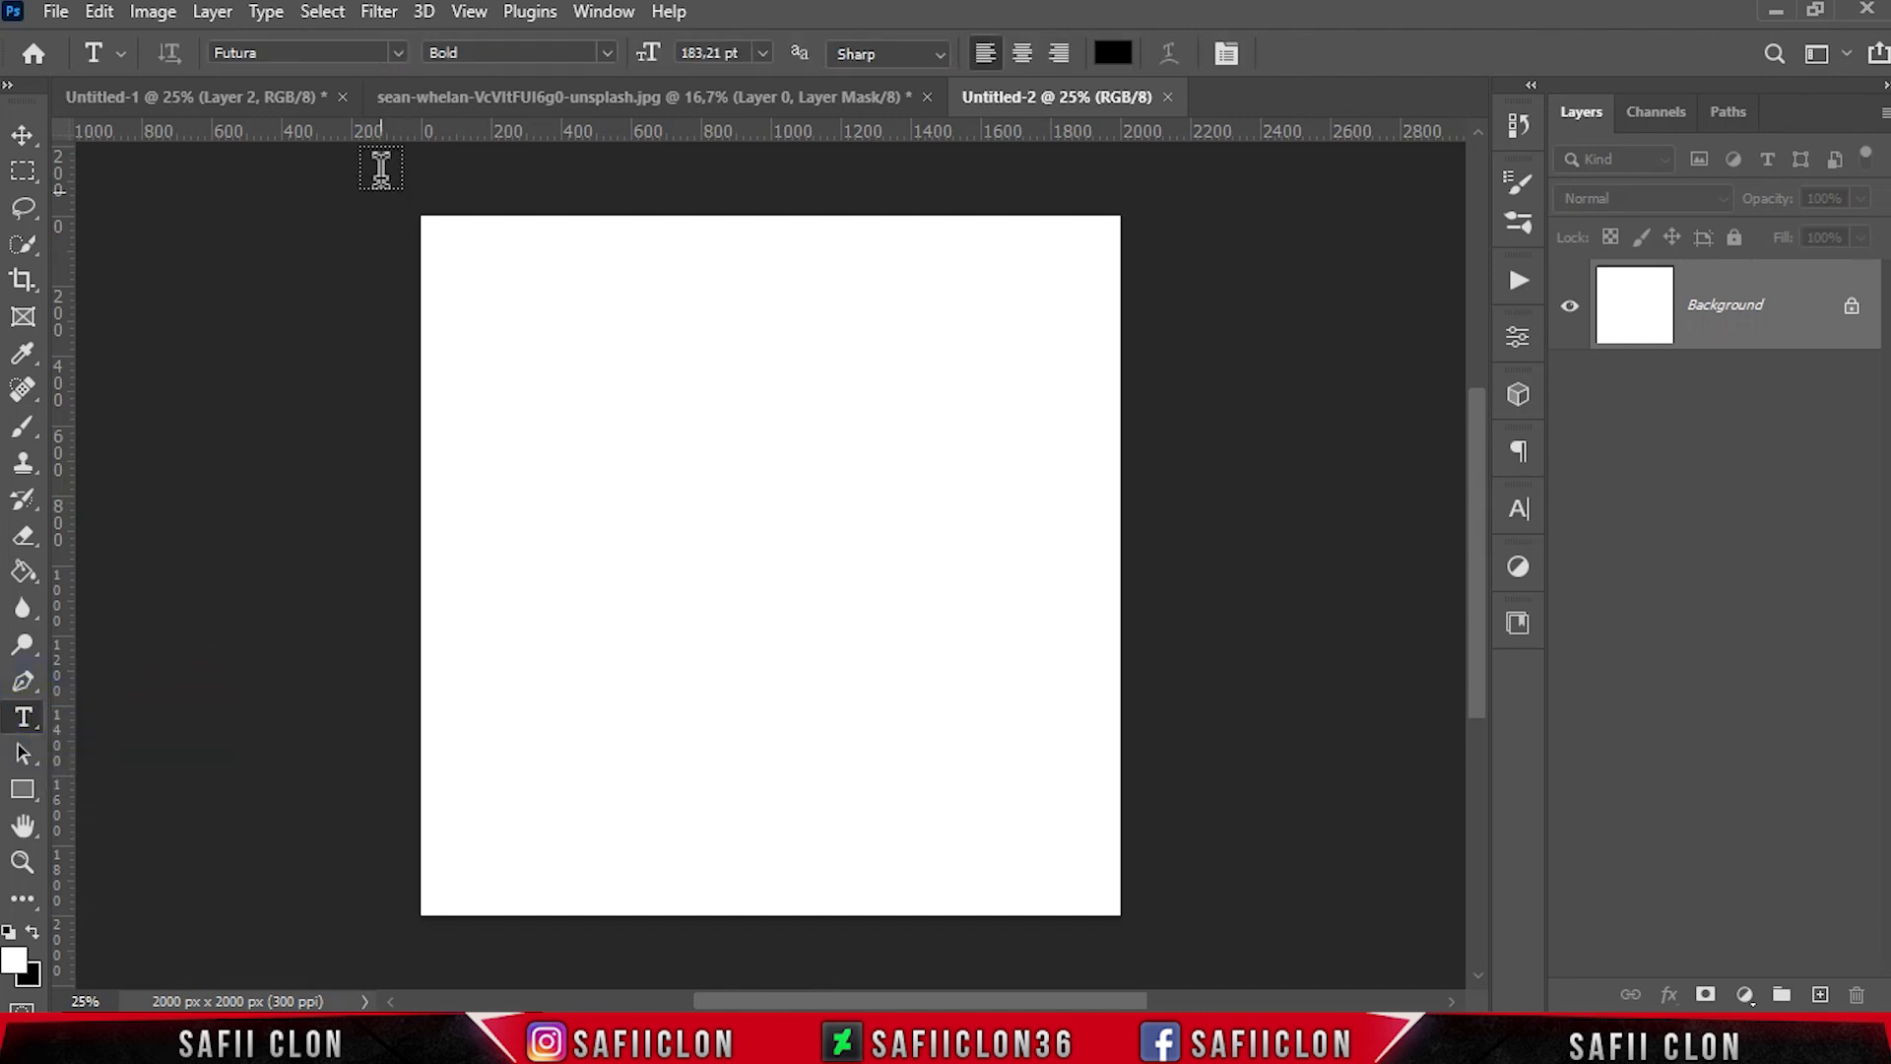
left_click(399, 53)
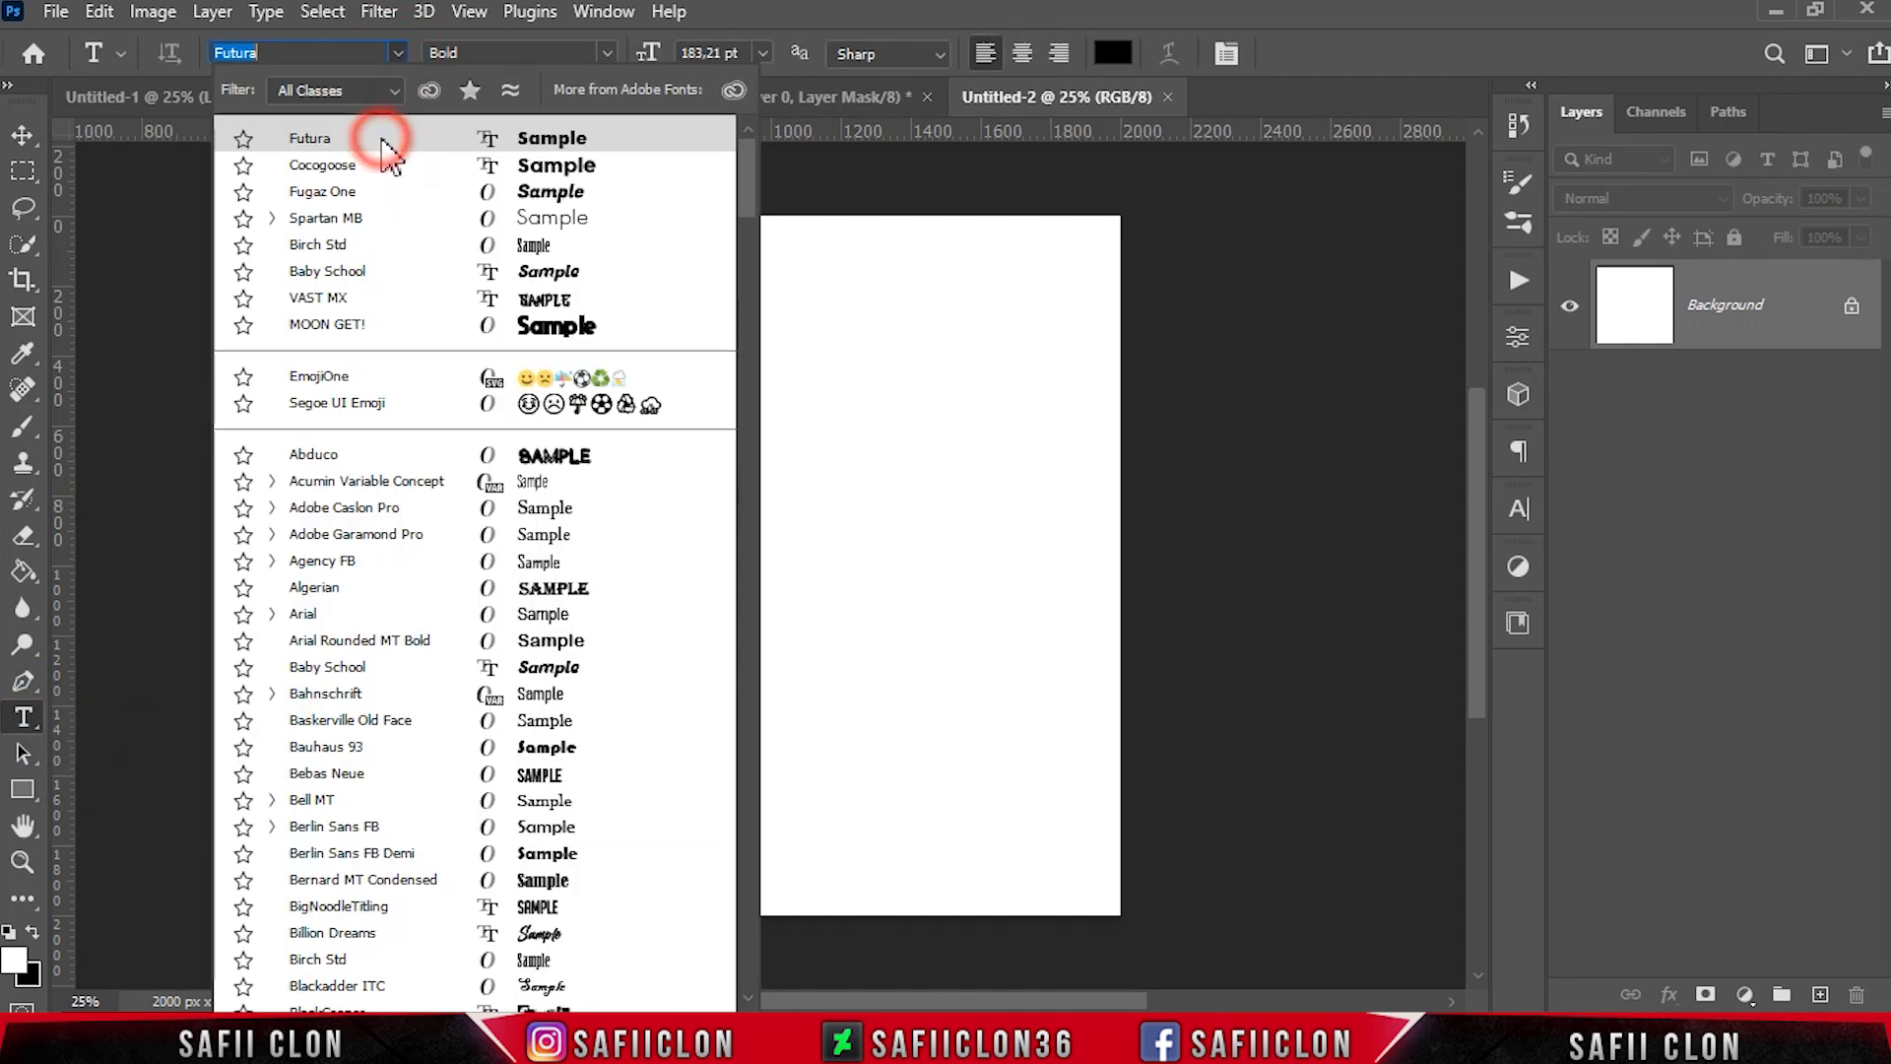
left_click(382, 140)
left_click(1116, 55)
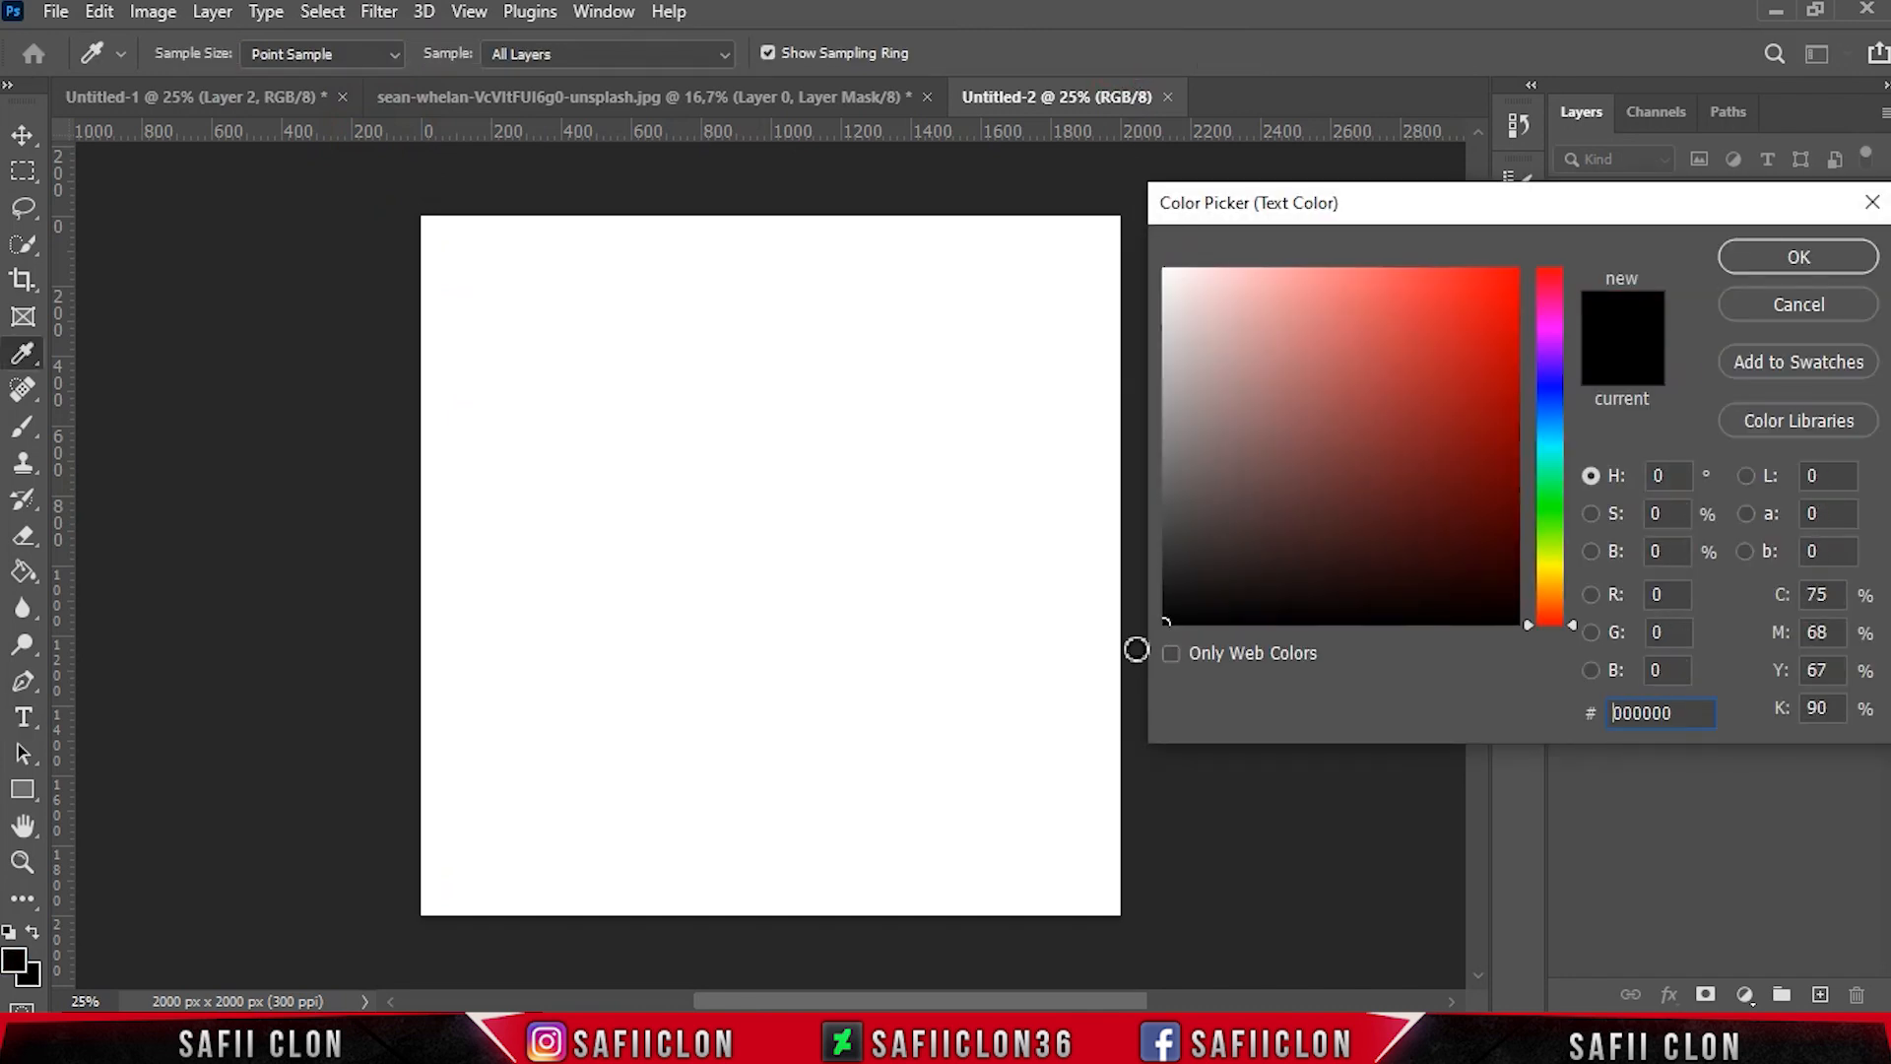
left_click(1798, 256)
left_click(525, 548)
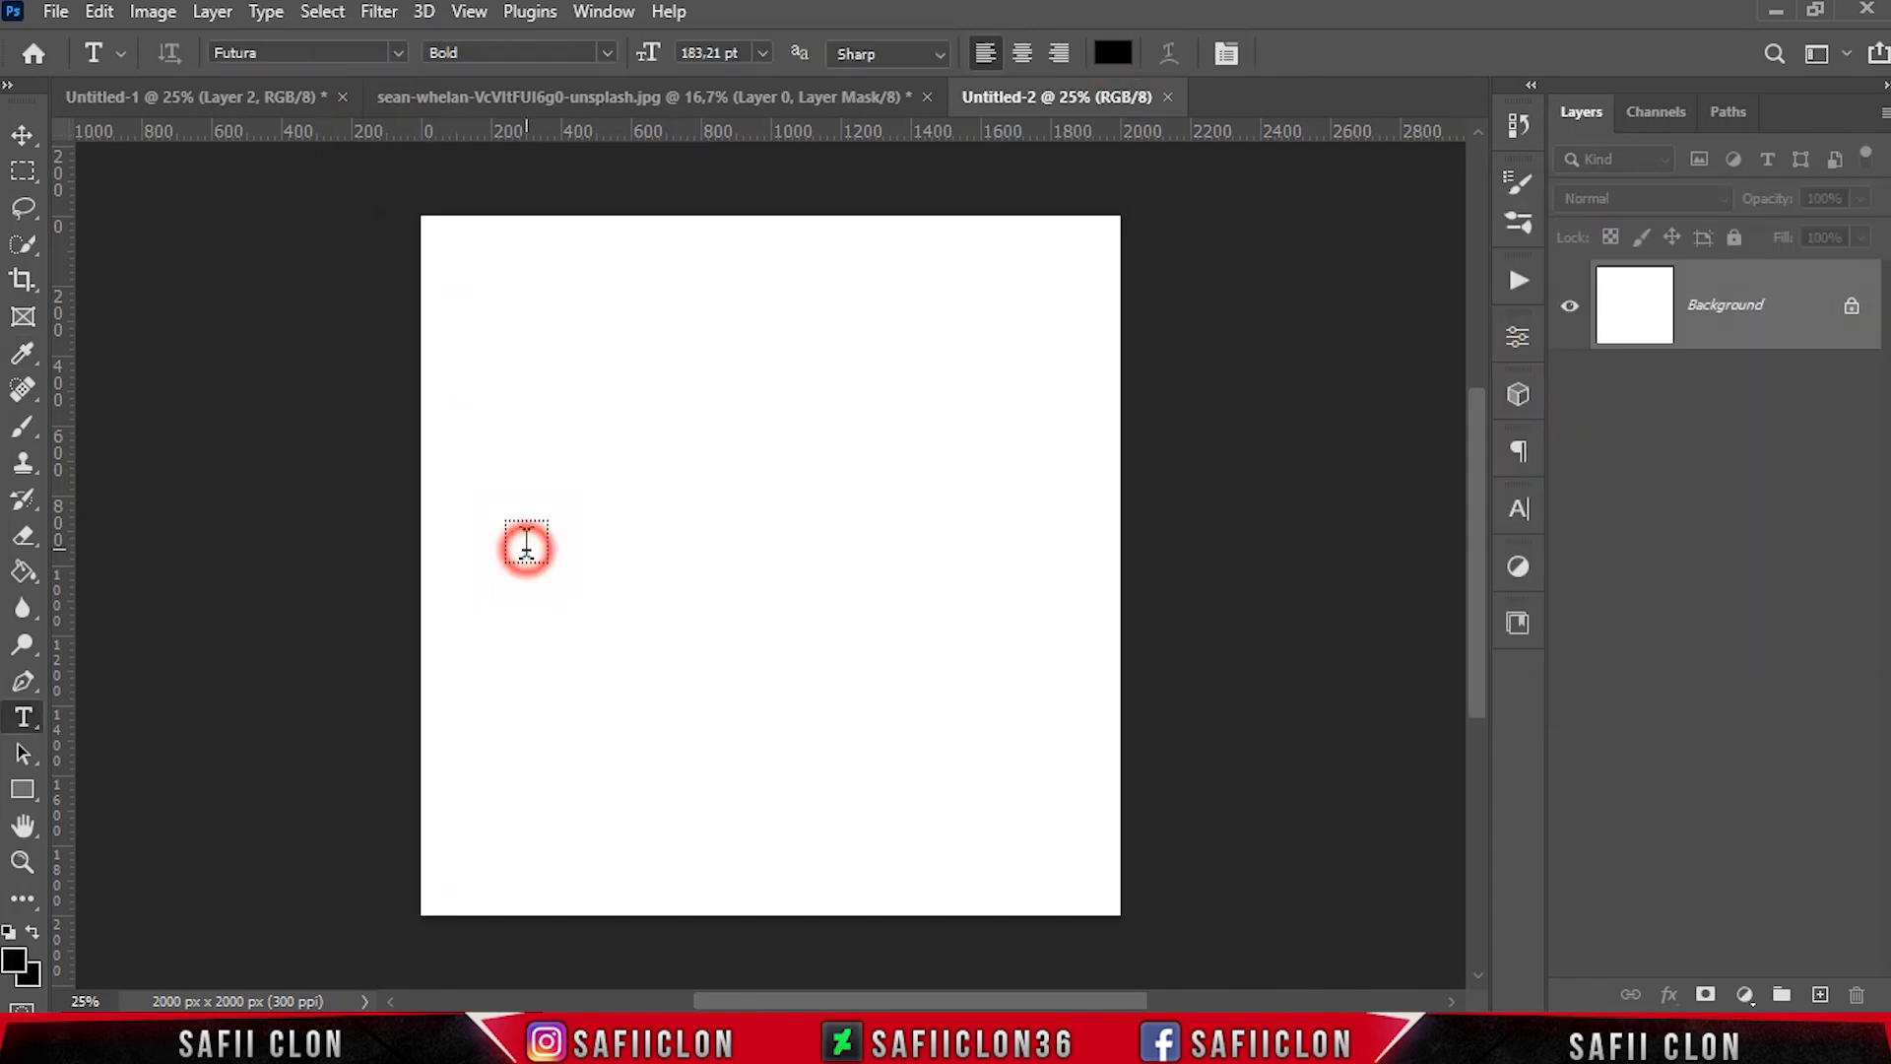
type("CAR")
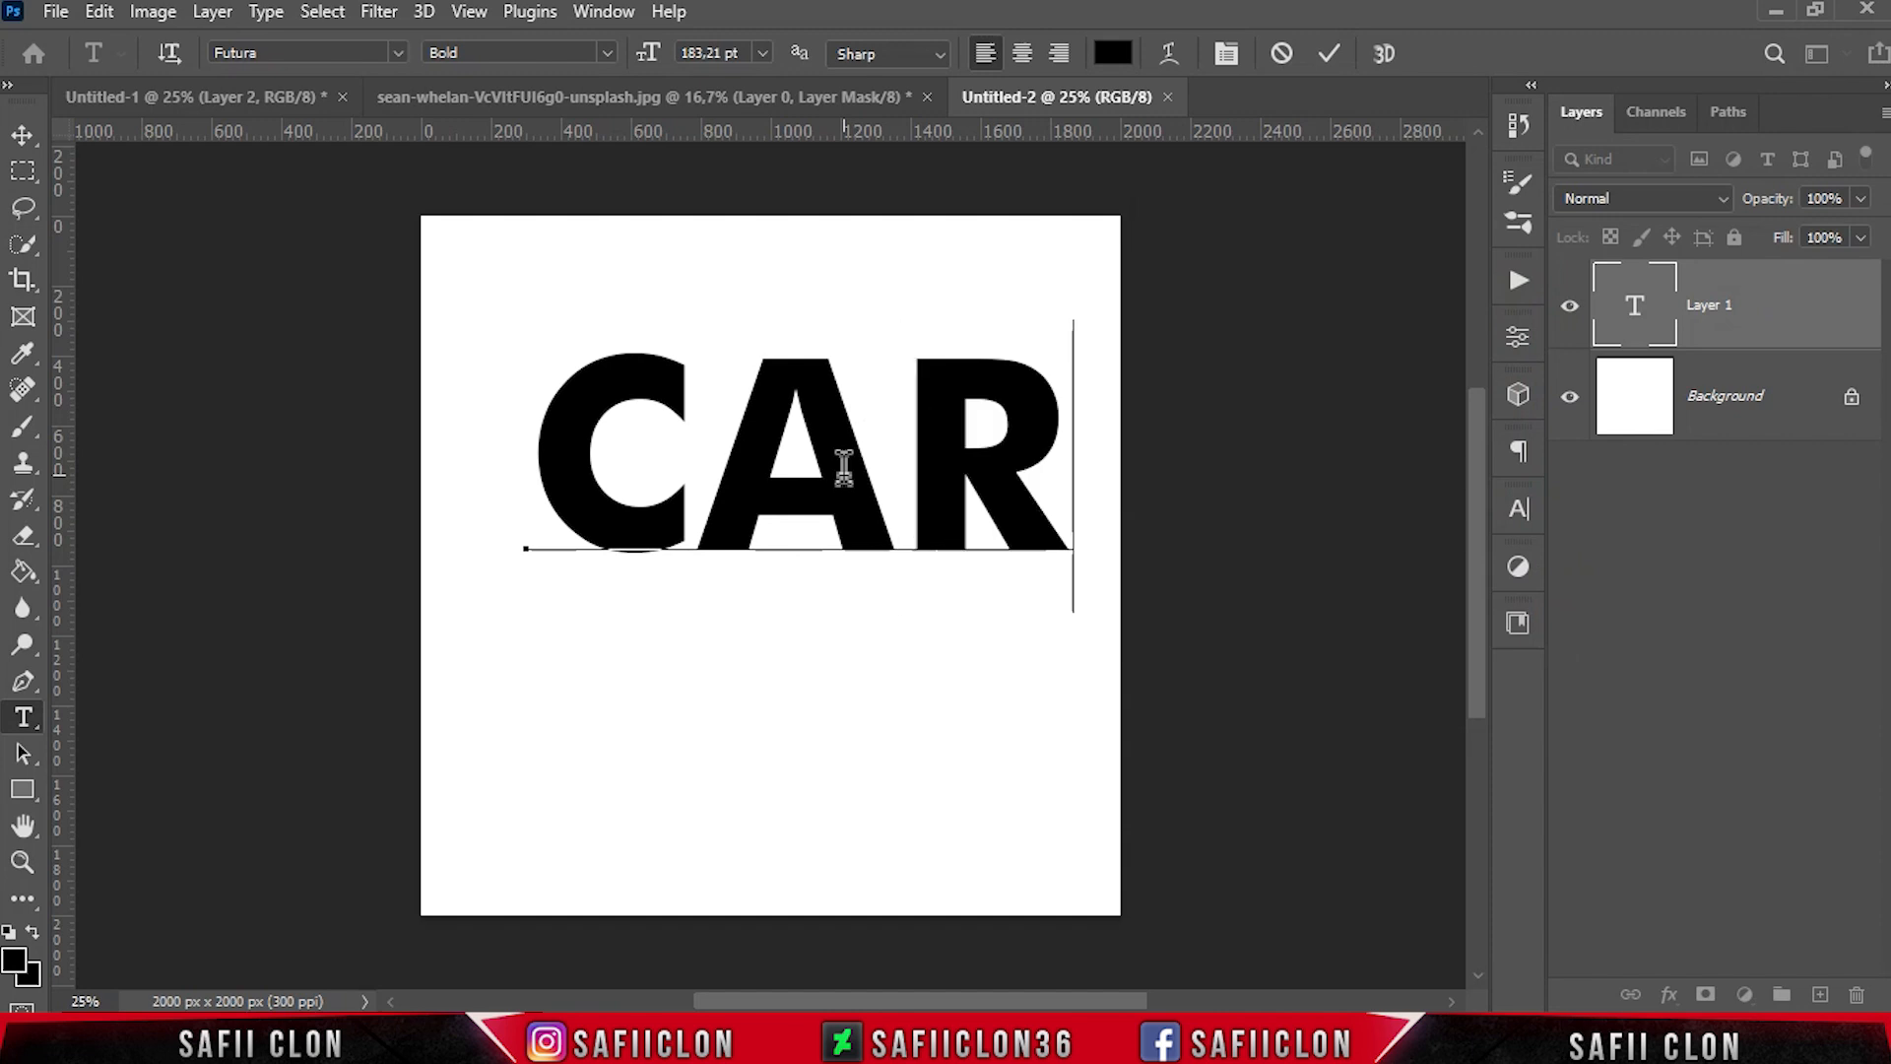
left_click(1329, 53)
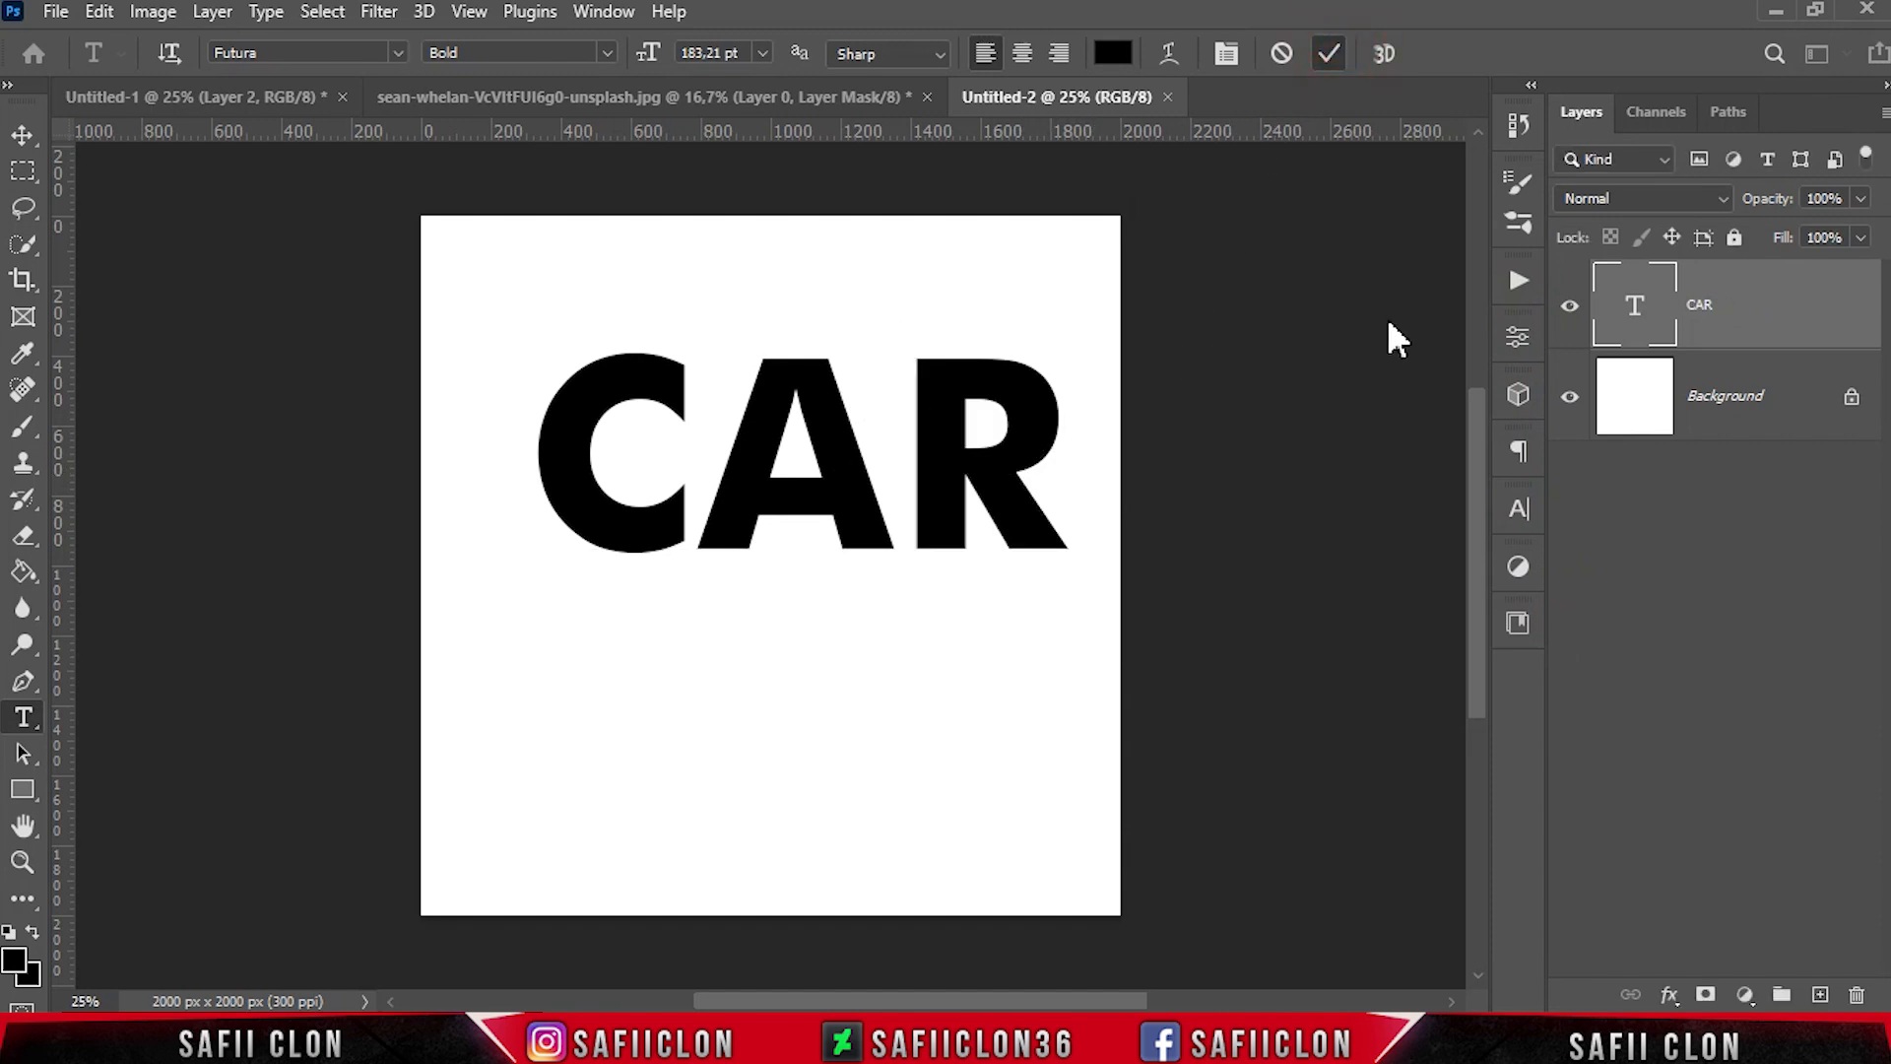
Enlarge the CAR text to about 207 pt and center it on the canvas
key("ctrl+t")
mouse_move(936, 498)
left_mouse_down()
mouse_move(866, 541)
mouse_move(887, 532)
mouse_move(883, 573)
mouse_move(949, 528)
left_mouse_up()
left_click_drag(1041, 419, 1077, 401)
left_click(1379, 53)
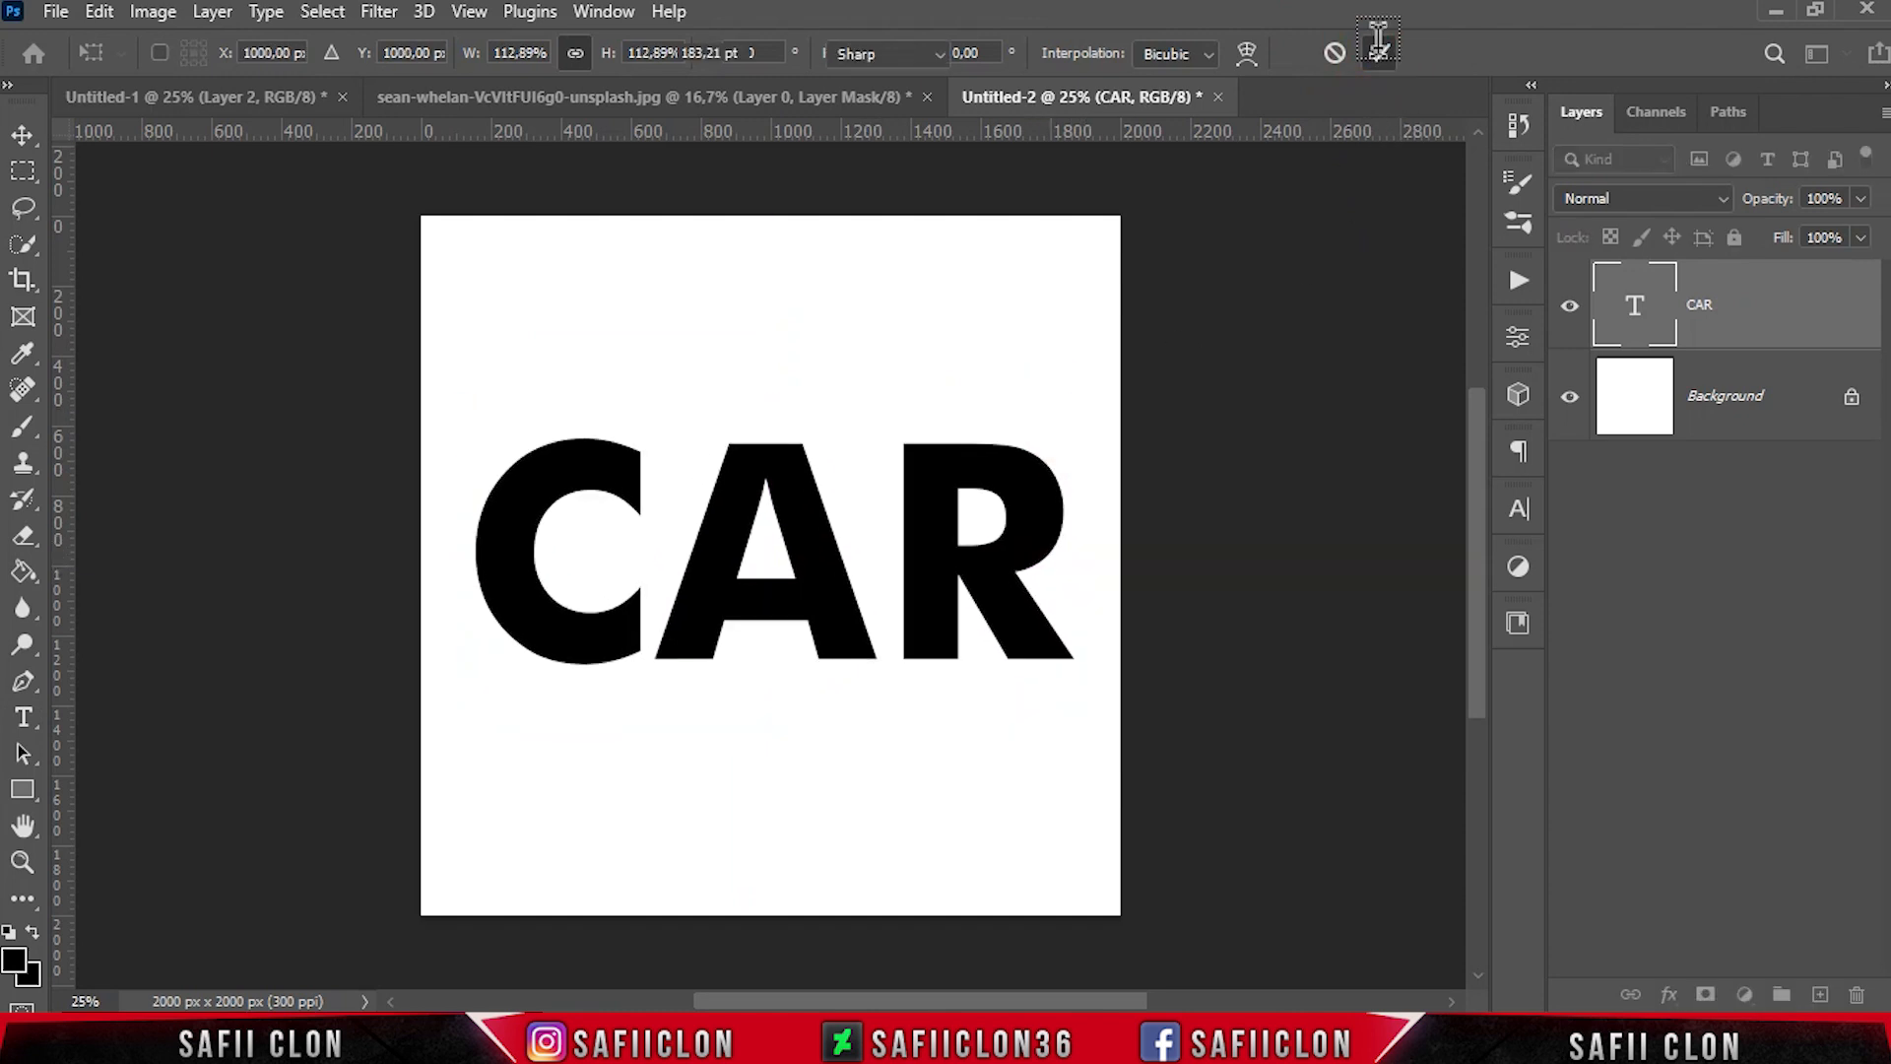
Crop the canvas tightly around the CAR text to about 1804 x 744 px
right_click(23, 280)
left_click(118, 276)
left_click_drag(760, 212, 781, 308)
left_click_drag(789, 831, 785, 709)
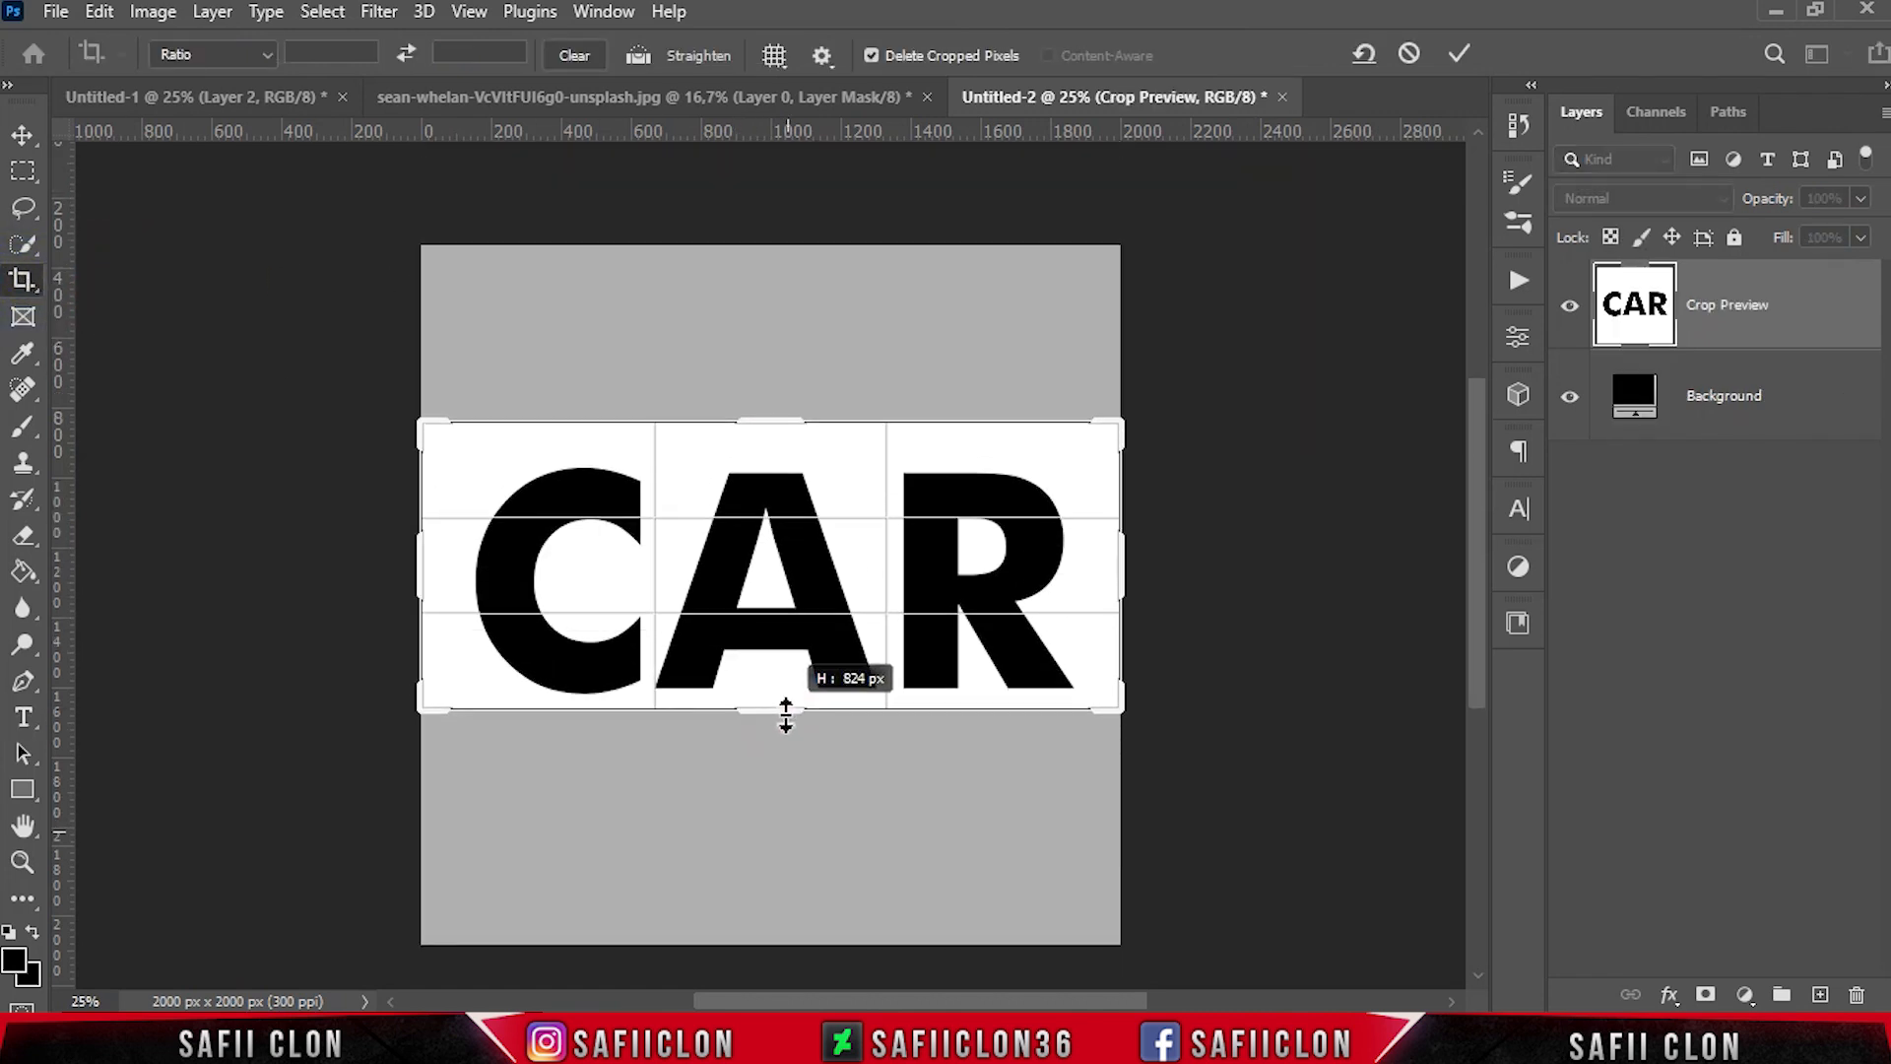
left_click_drag(777, 429, 759, 435)
left_click_drag(426, 563, 453, 563)
left_click_drag(1112, 563, 1085, 561)
left_click(1459, 54)
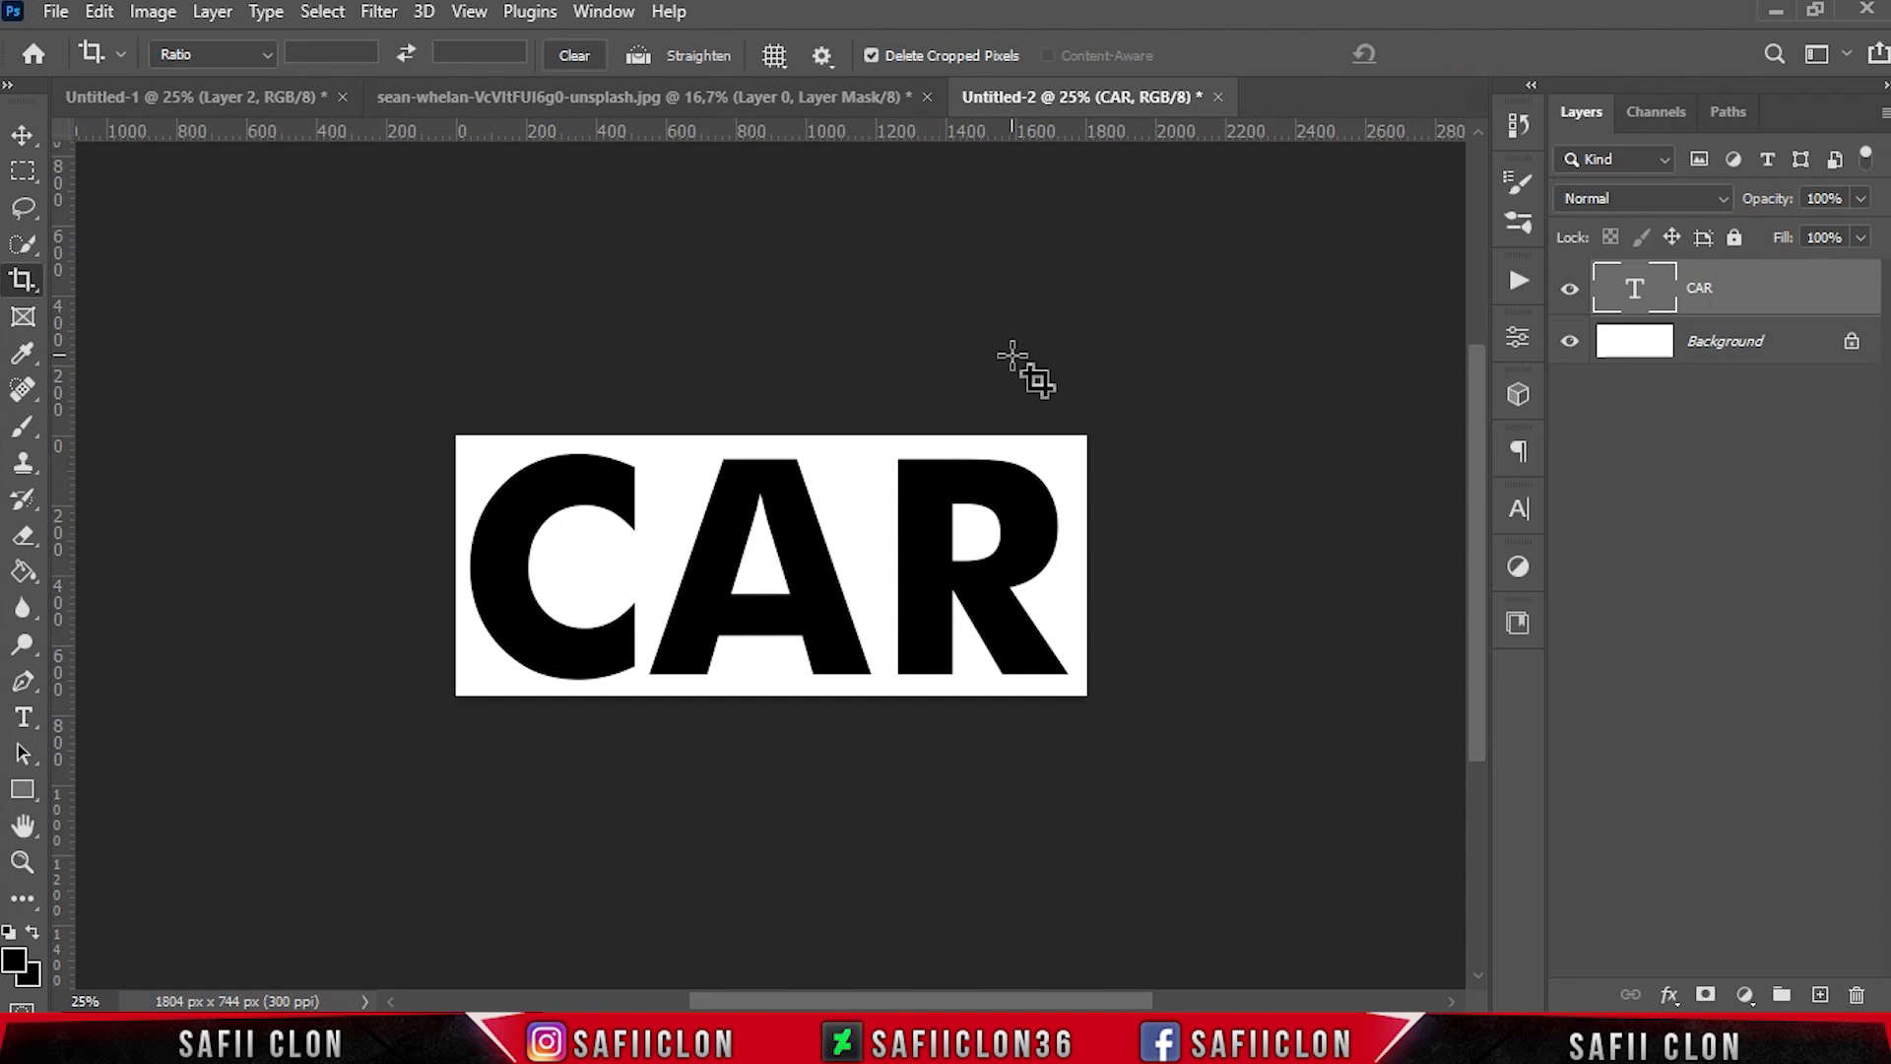
Hide the Background layer and define the CAR text as a brush preset with the default name
left_click(1570, 343)
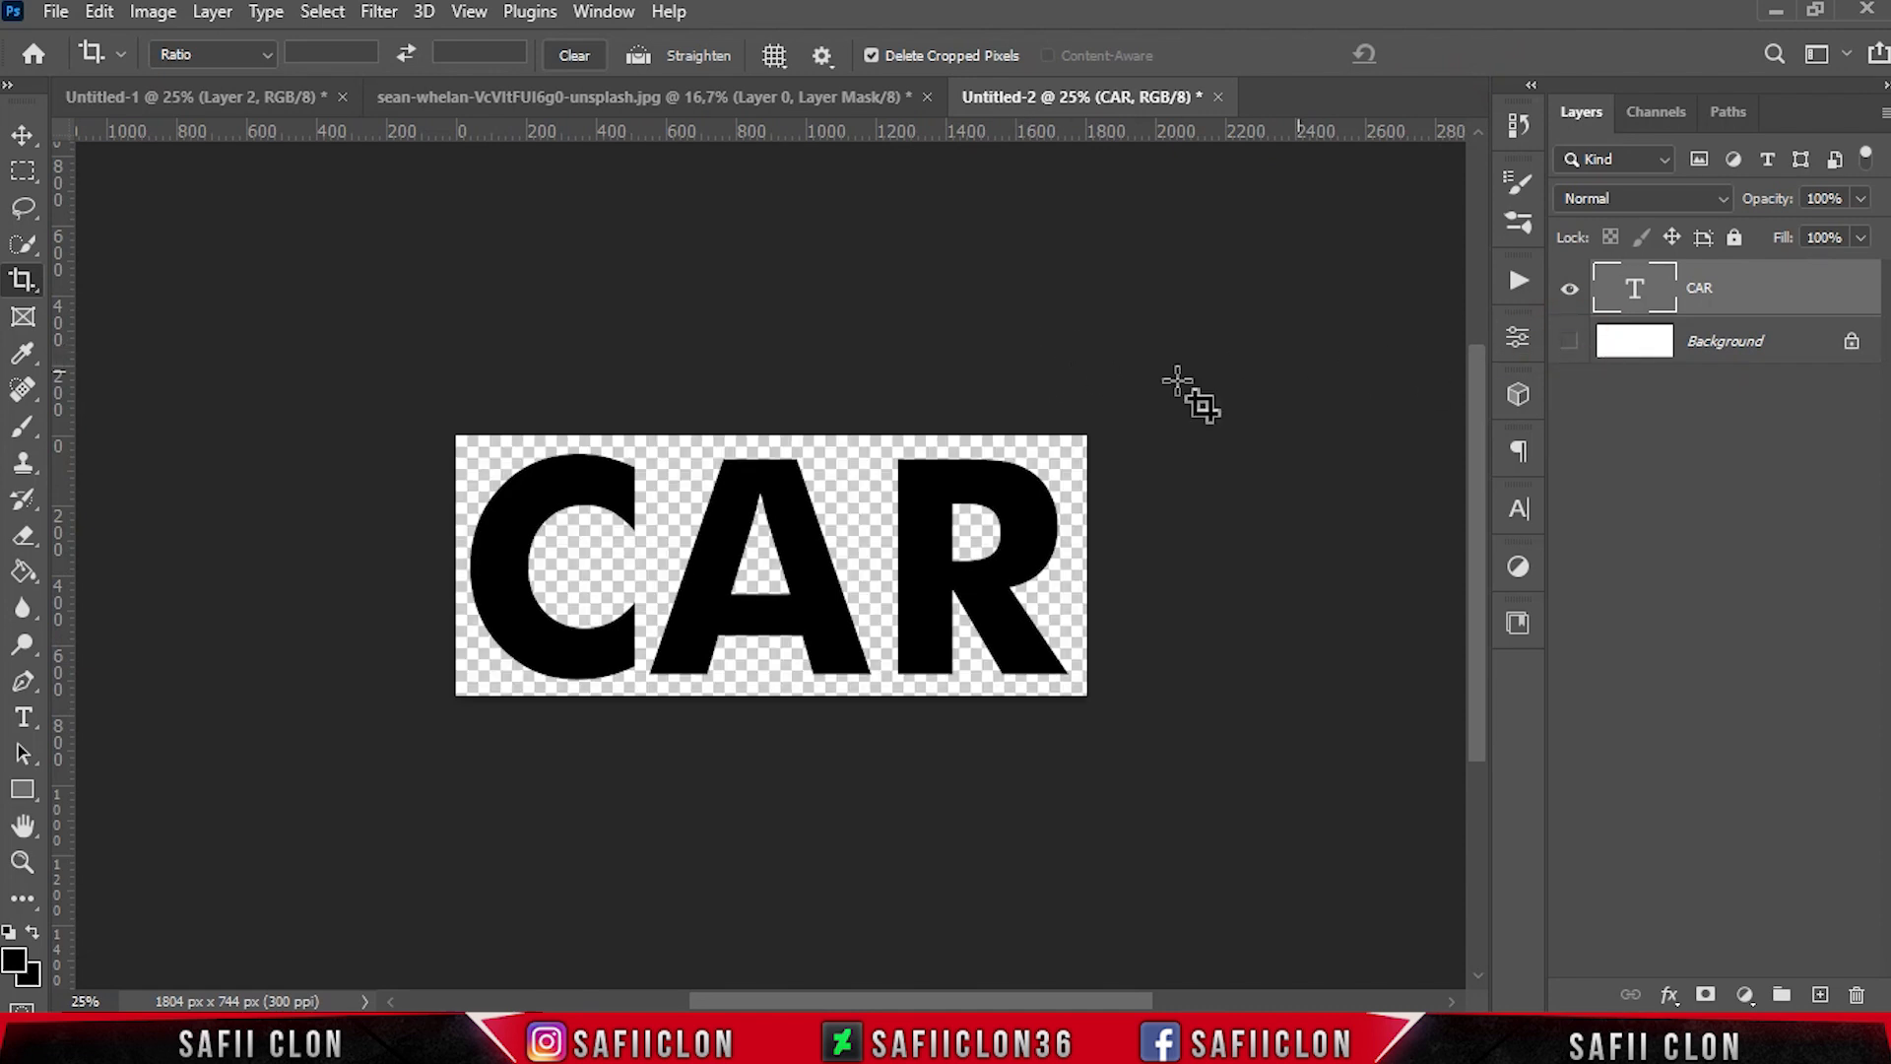
left_click(99, 11)
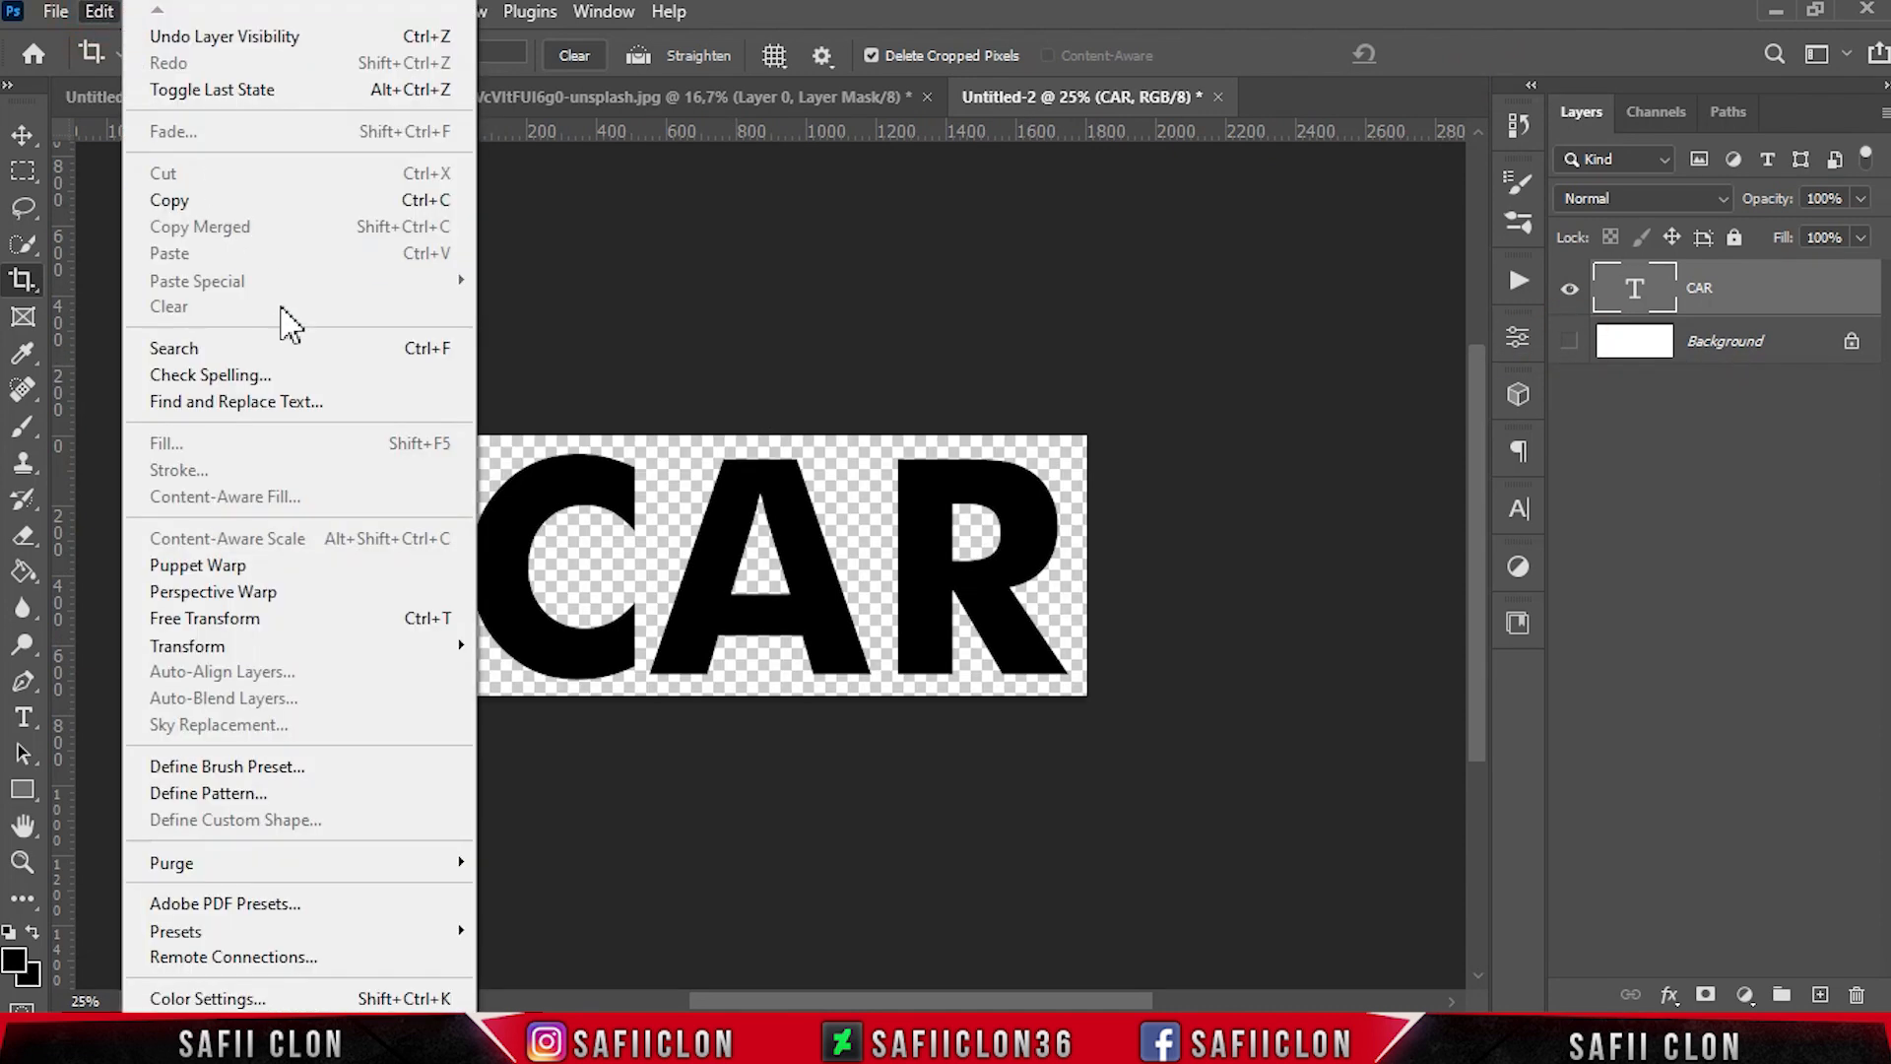
left_click(277, 767)
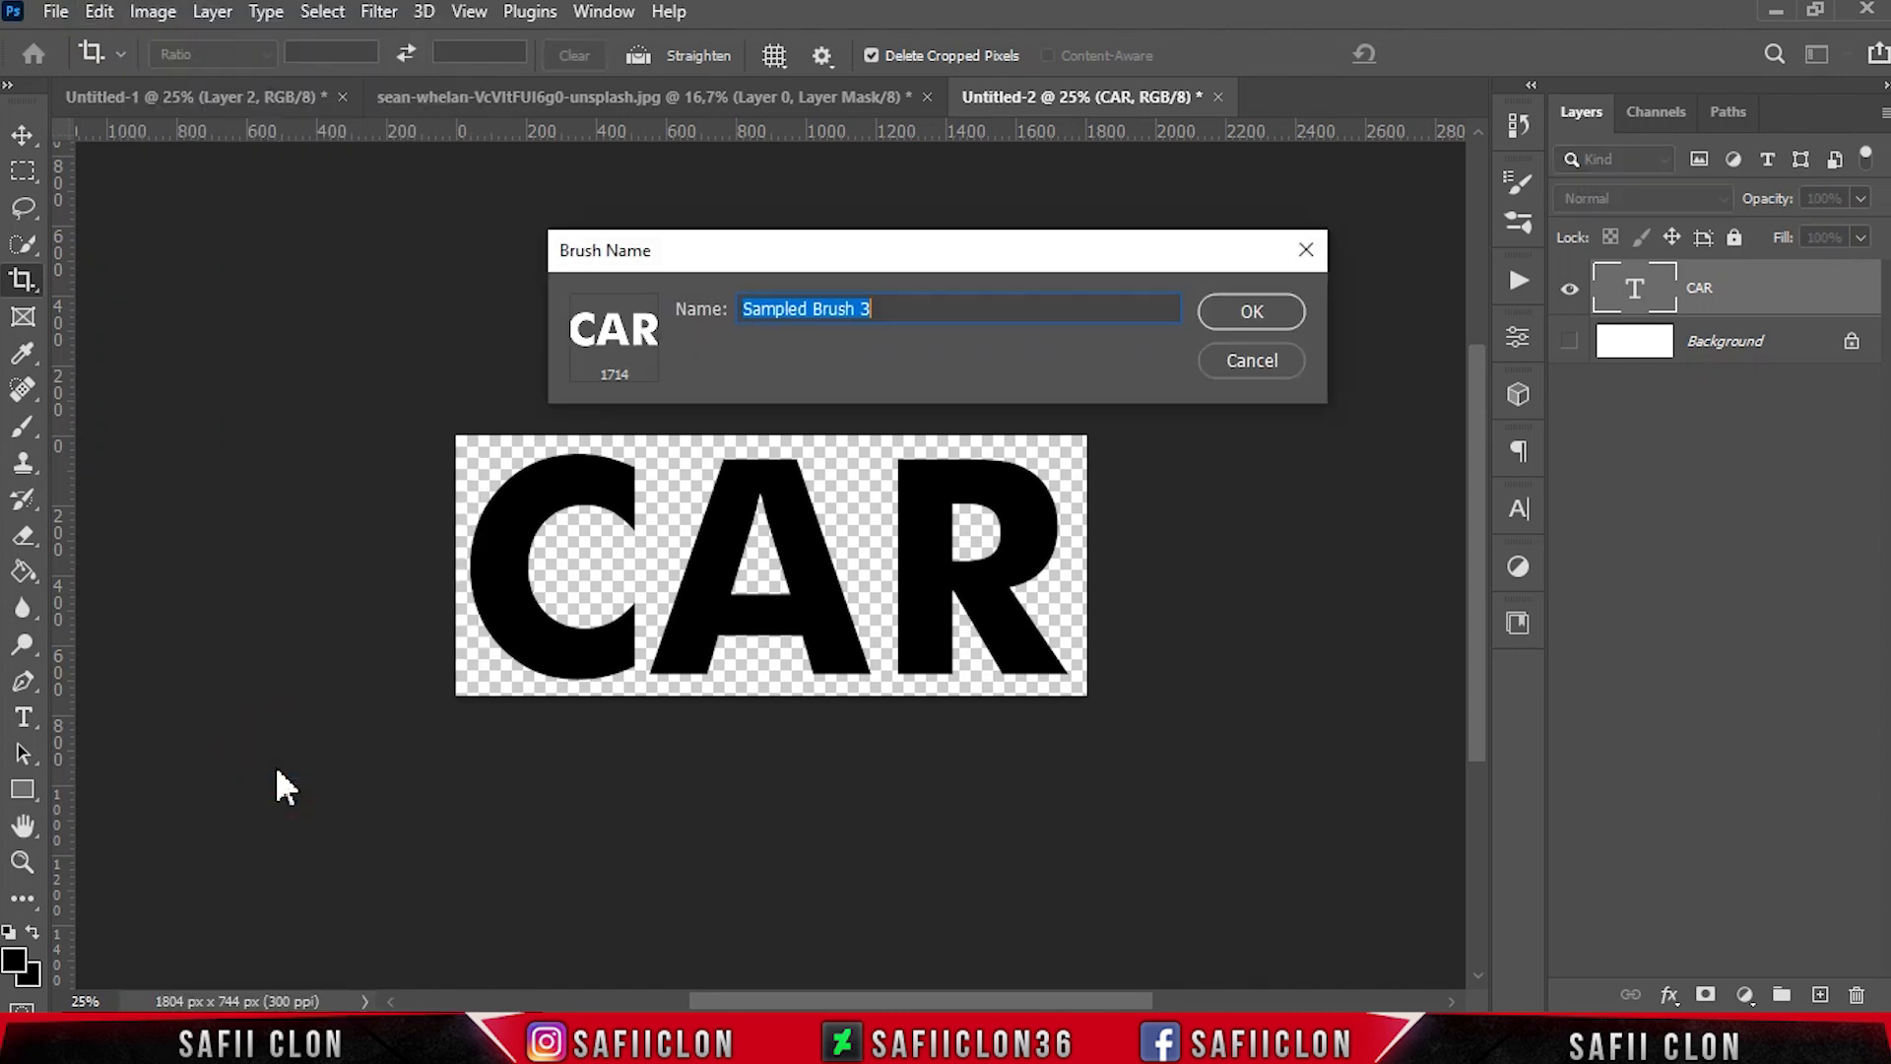
left_click(1233, 317)
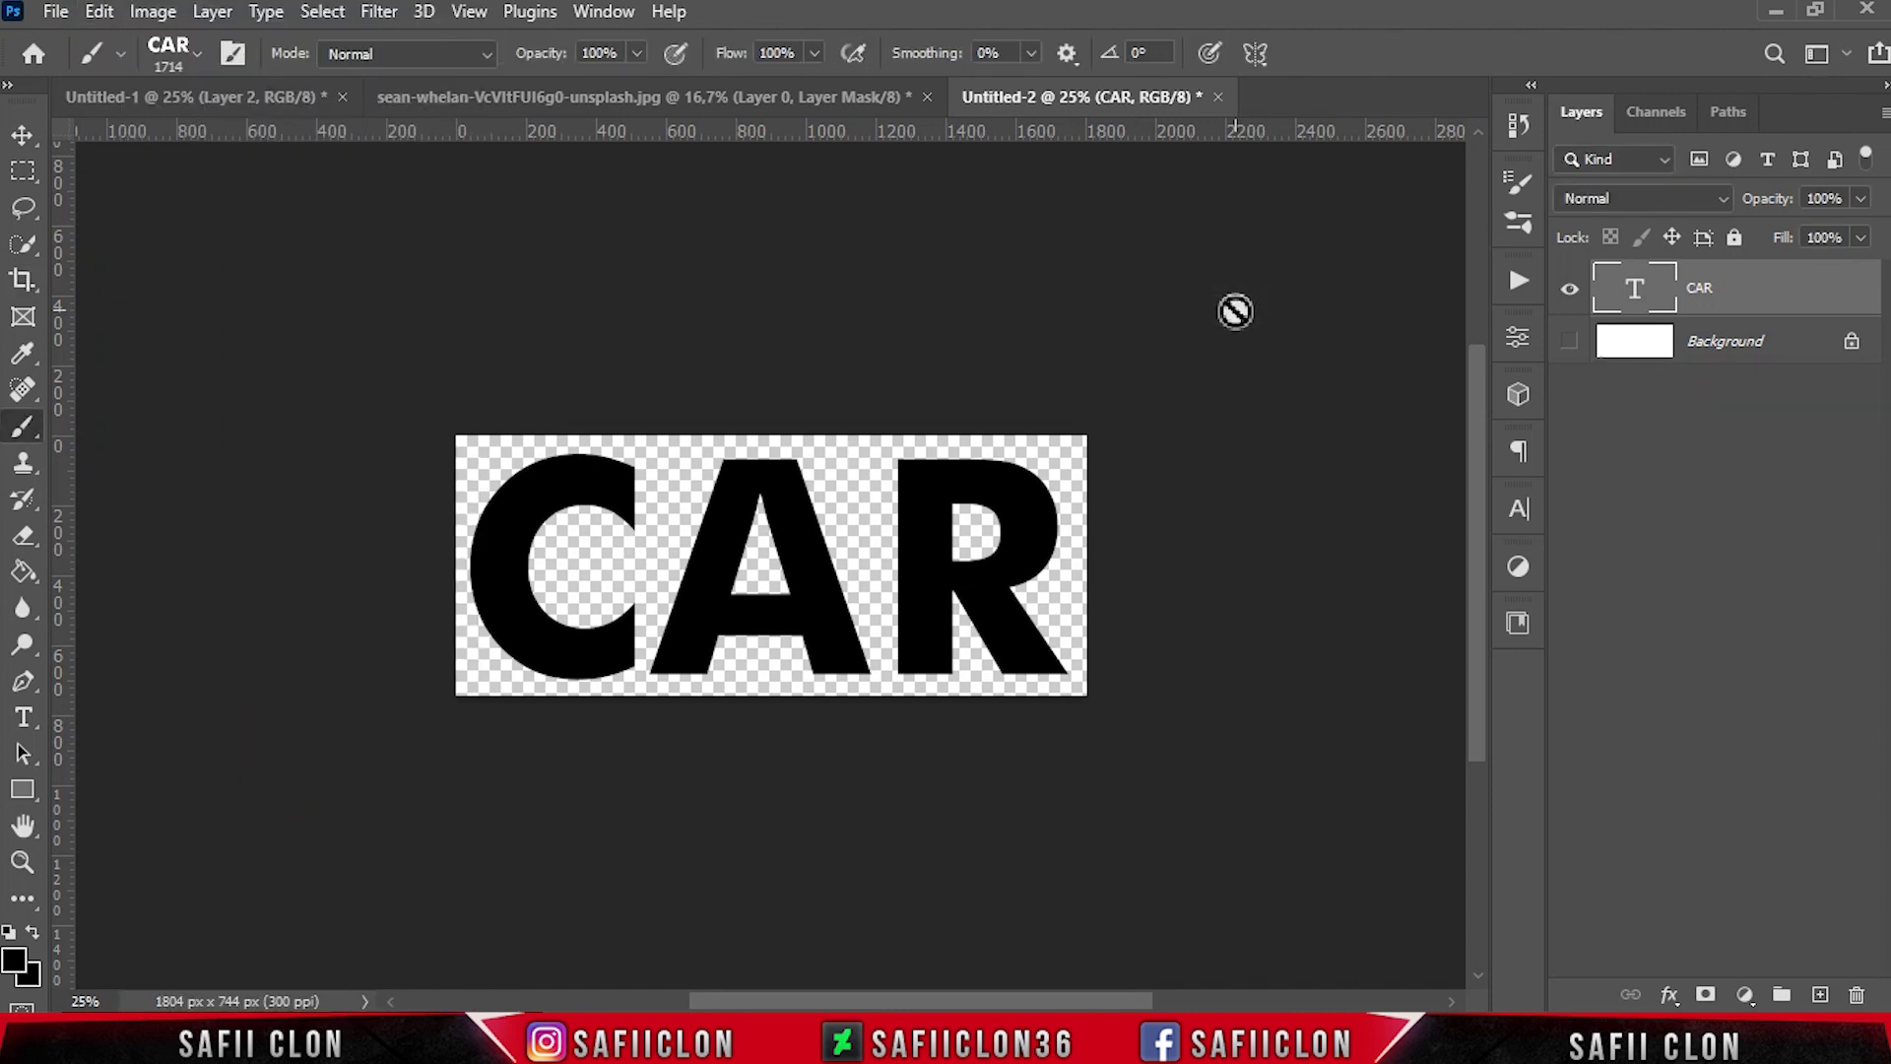
Return to the car portrait document and set the foreground color to white
left_click(210, 102)
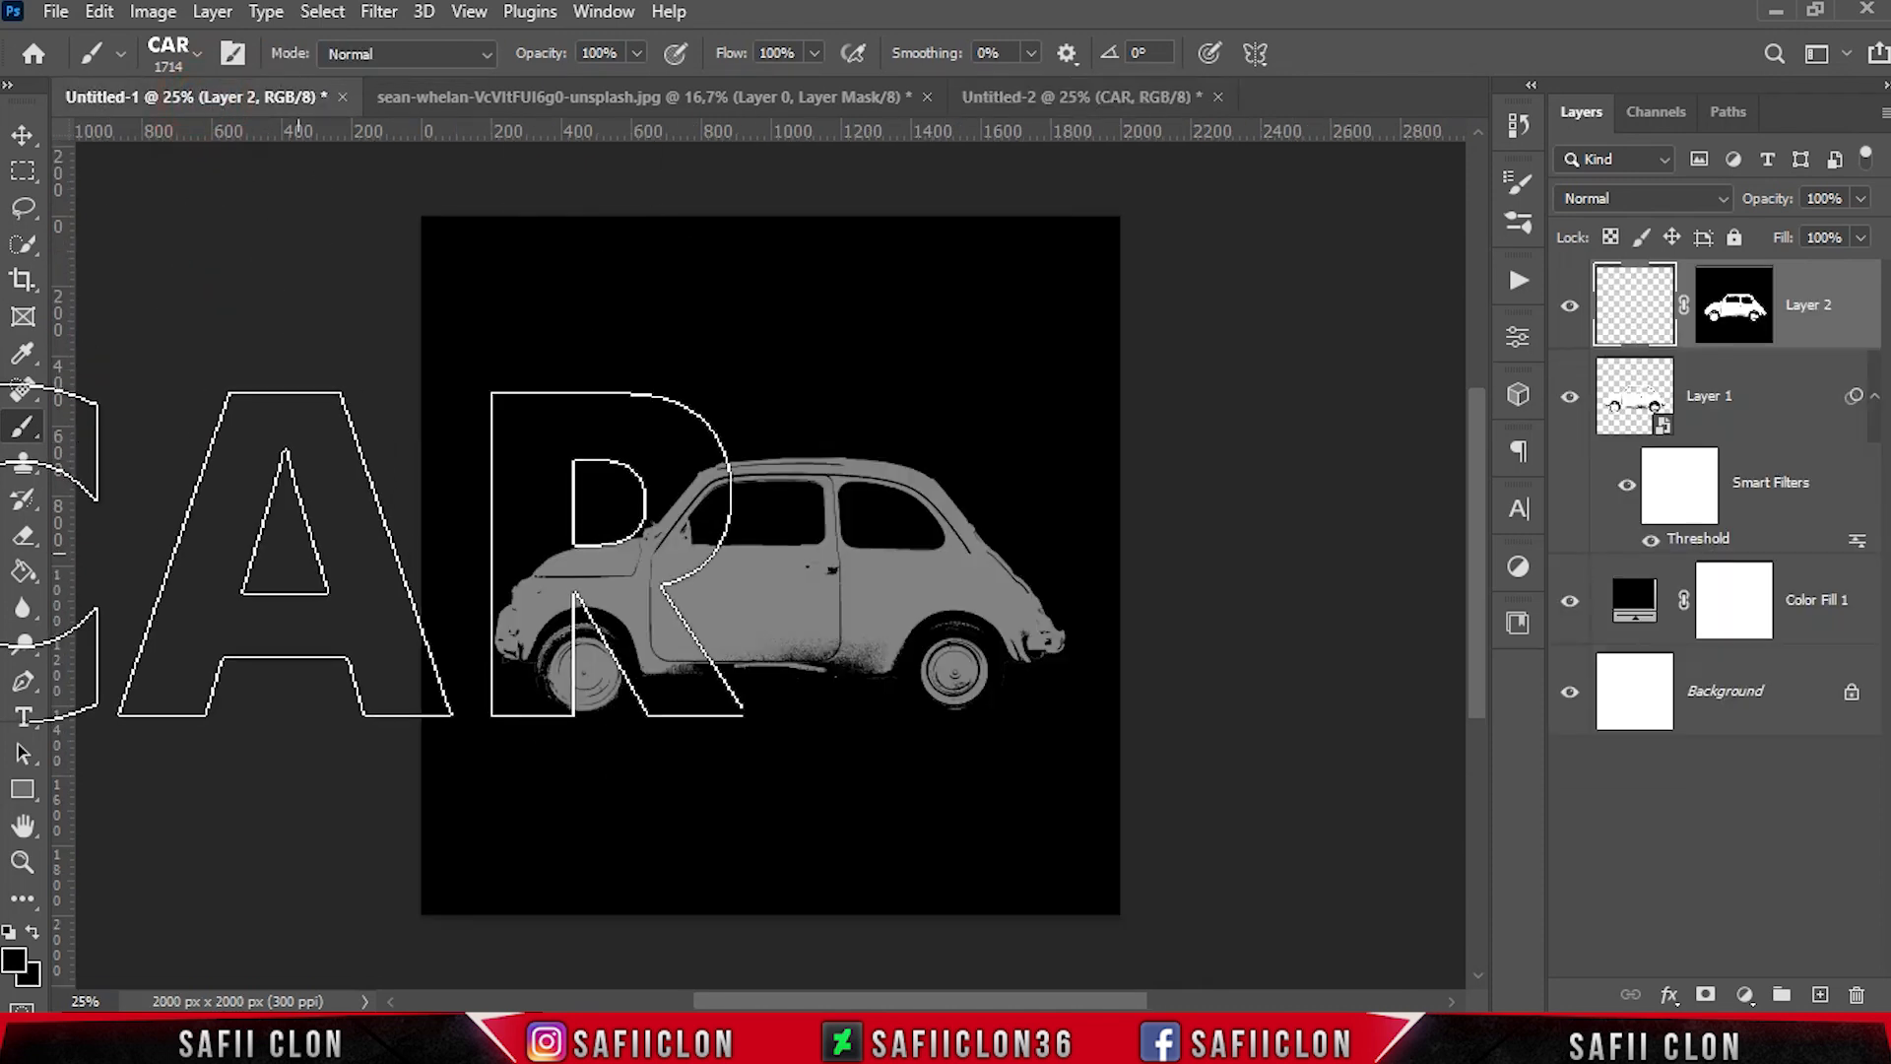
left_click(14, 962)
left_click_drag(1245, 476, 1161, 264)
left_click(1794, 256)
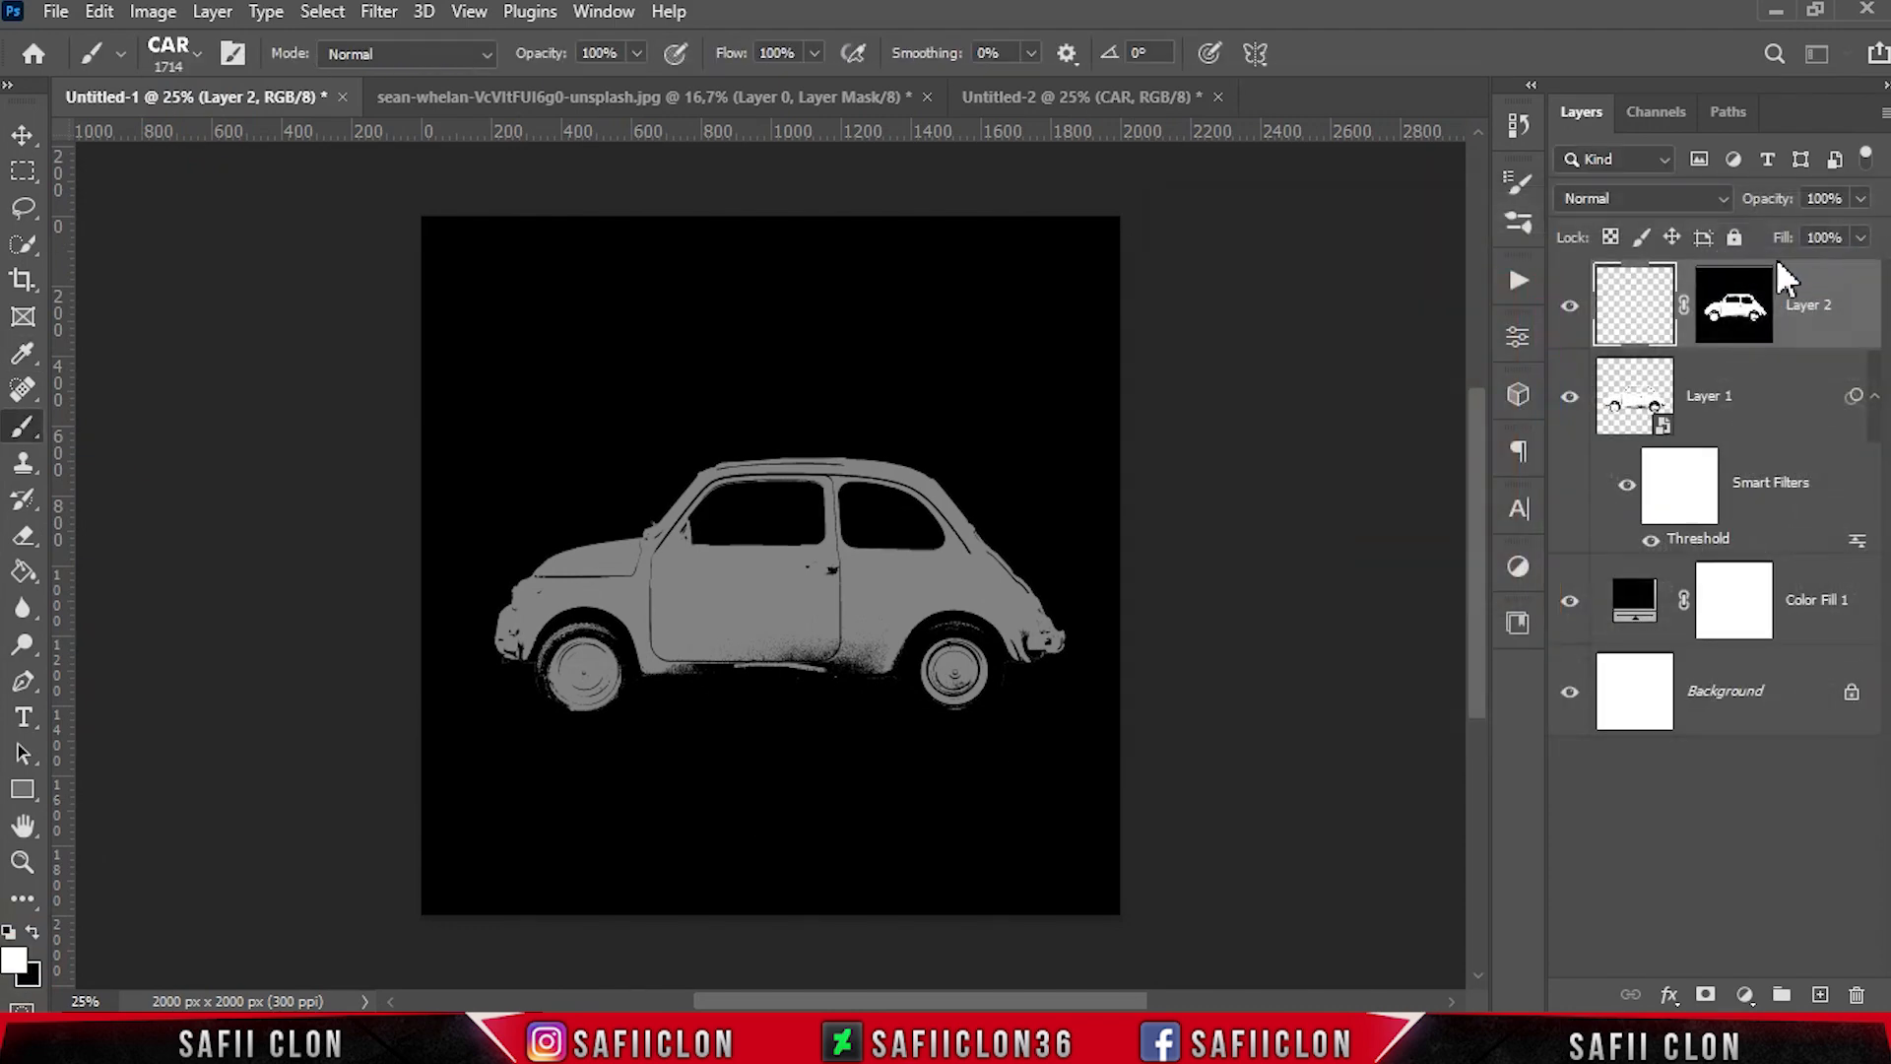
Choose the CAR brush for the Brush tool at 196 px and target the masked layer's thumbnail
right_click(23, 427)
left_click(86, 433)
left_click(197, 53)
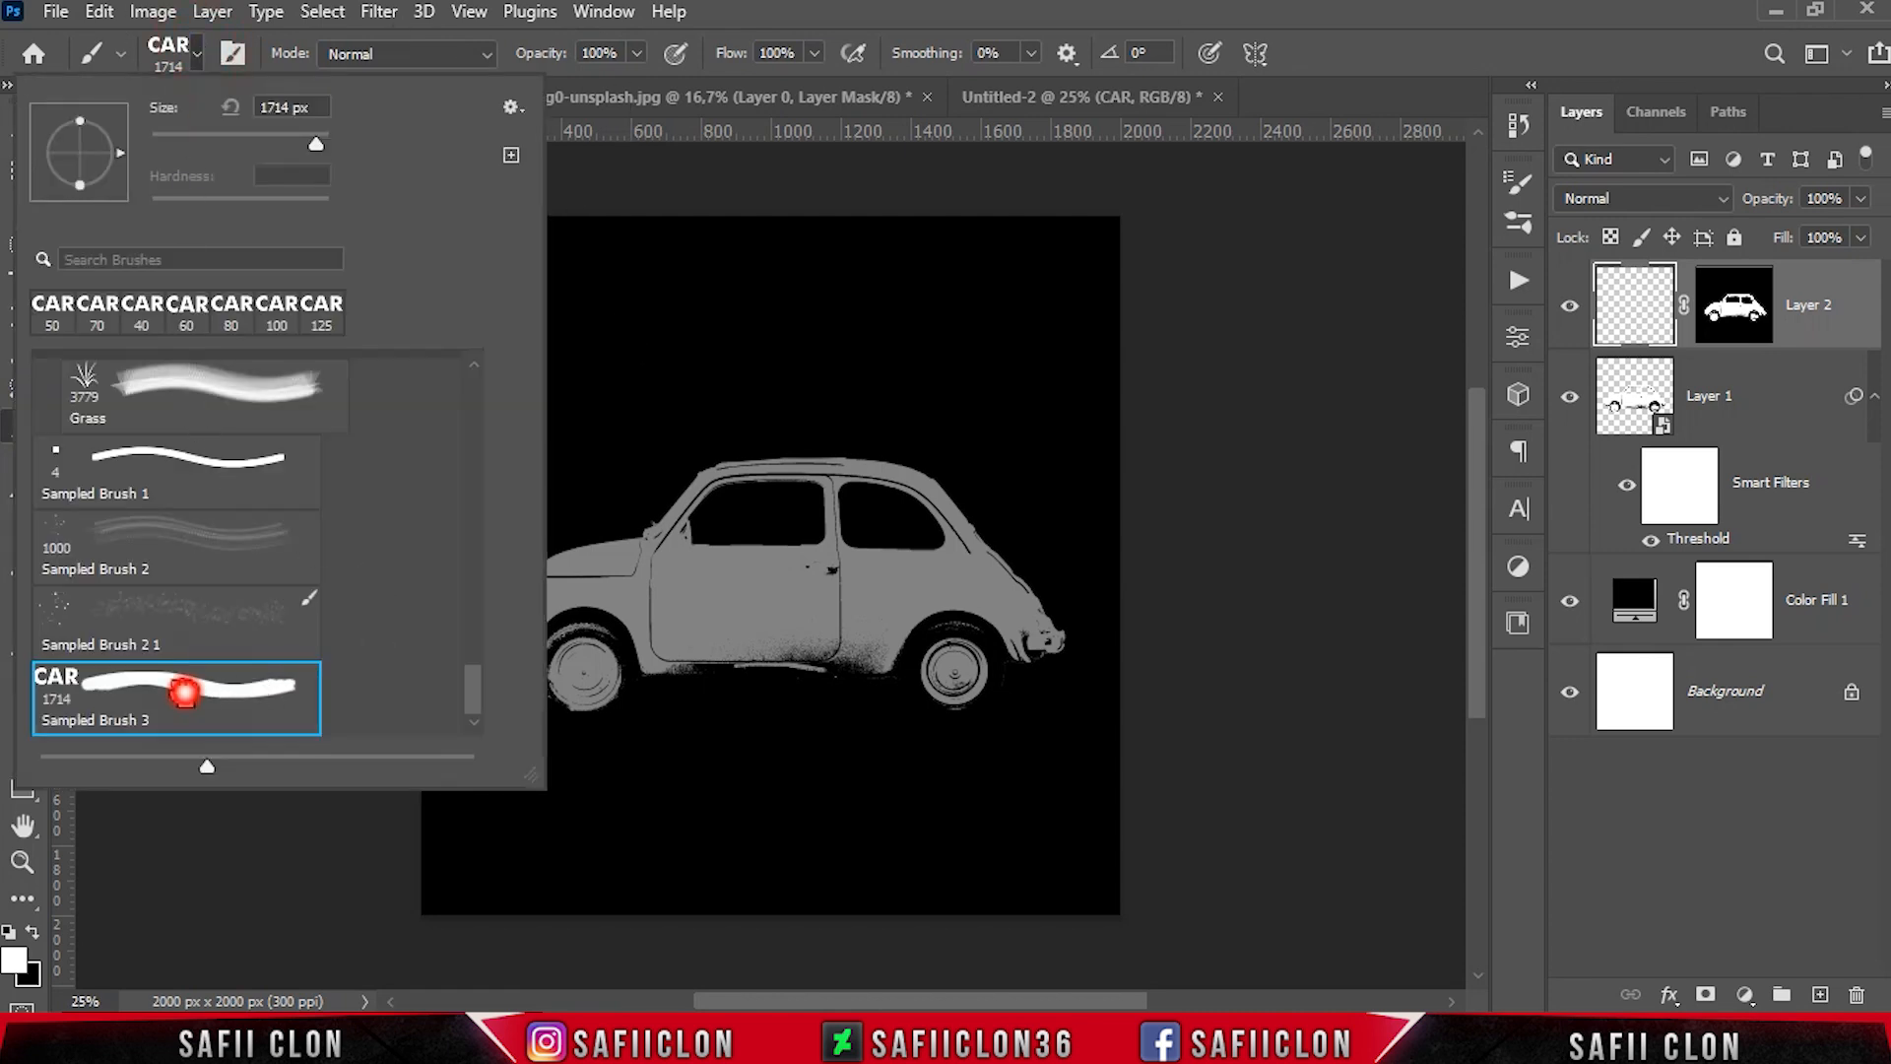
left_click_drag(317, 149, 277, 139)
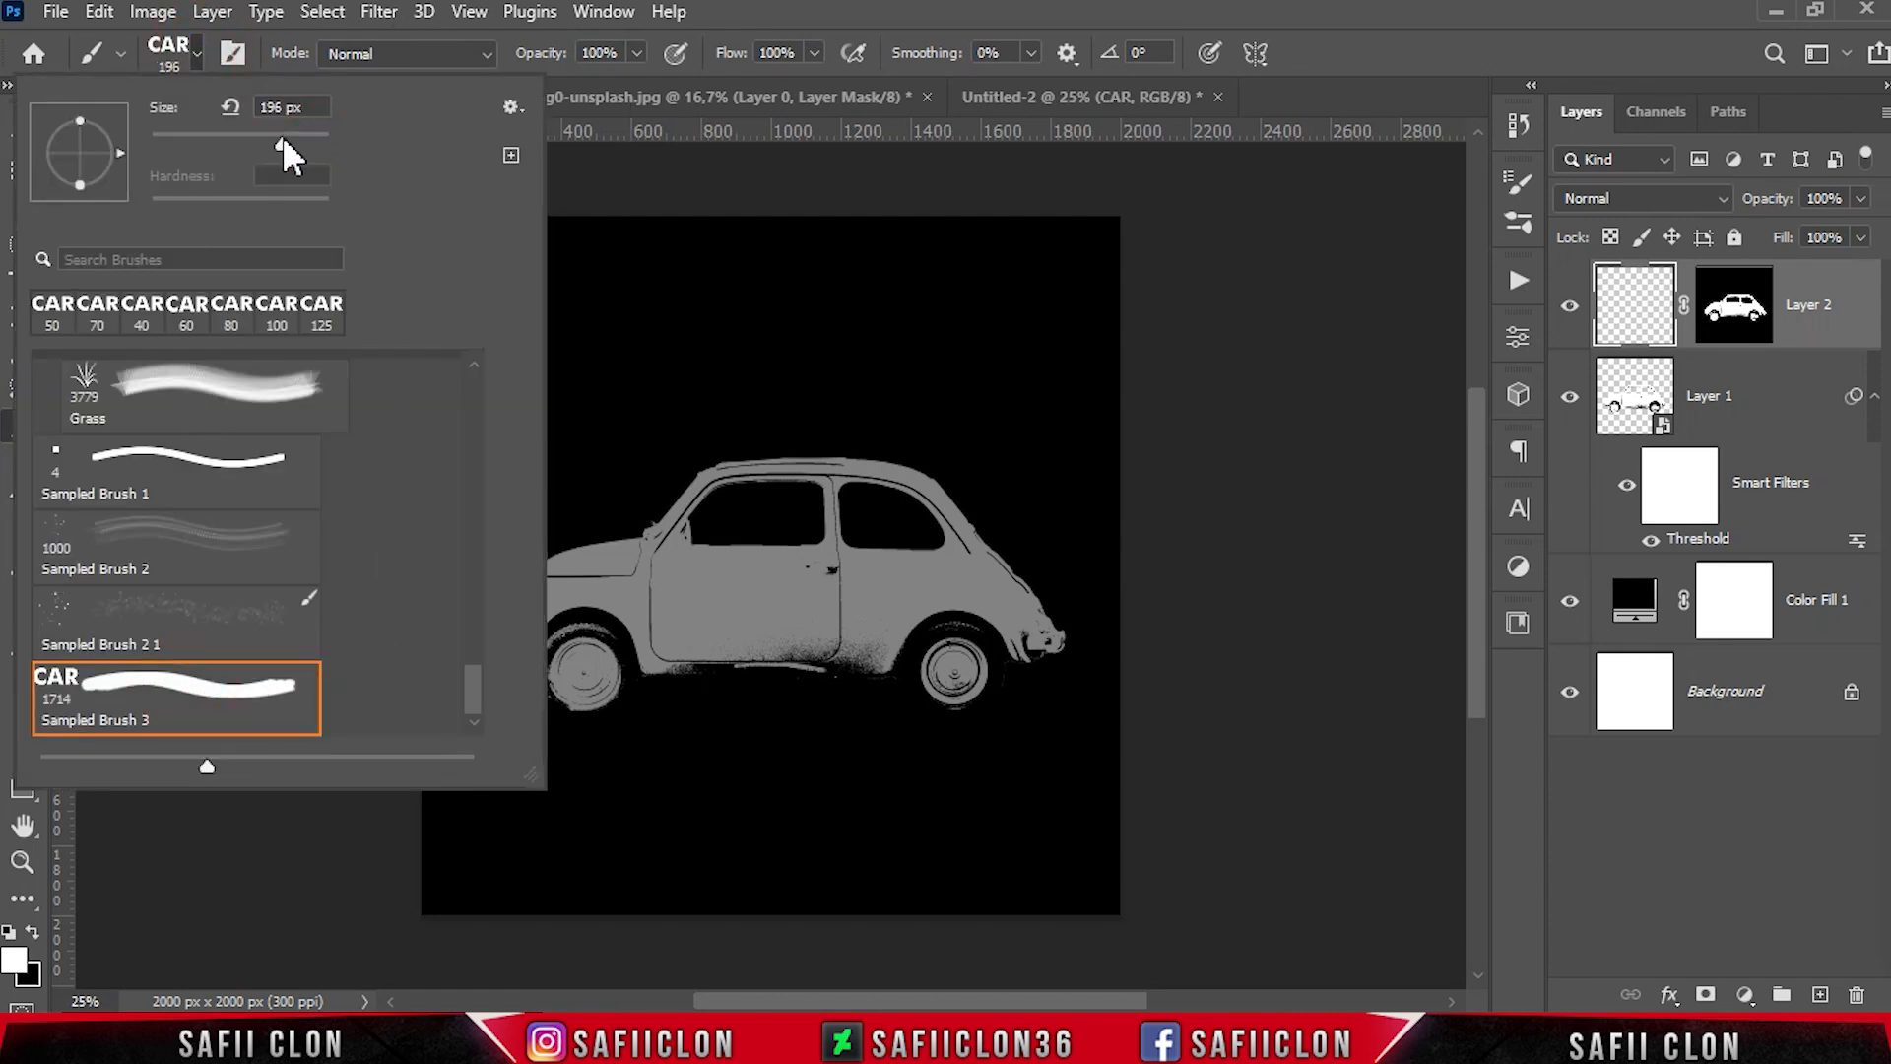
left_click(197, 53)
left_click(636, 53)
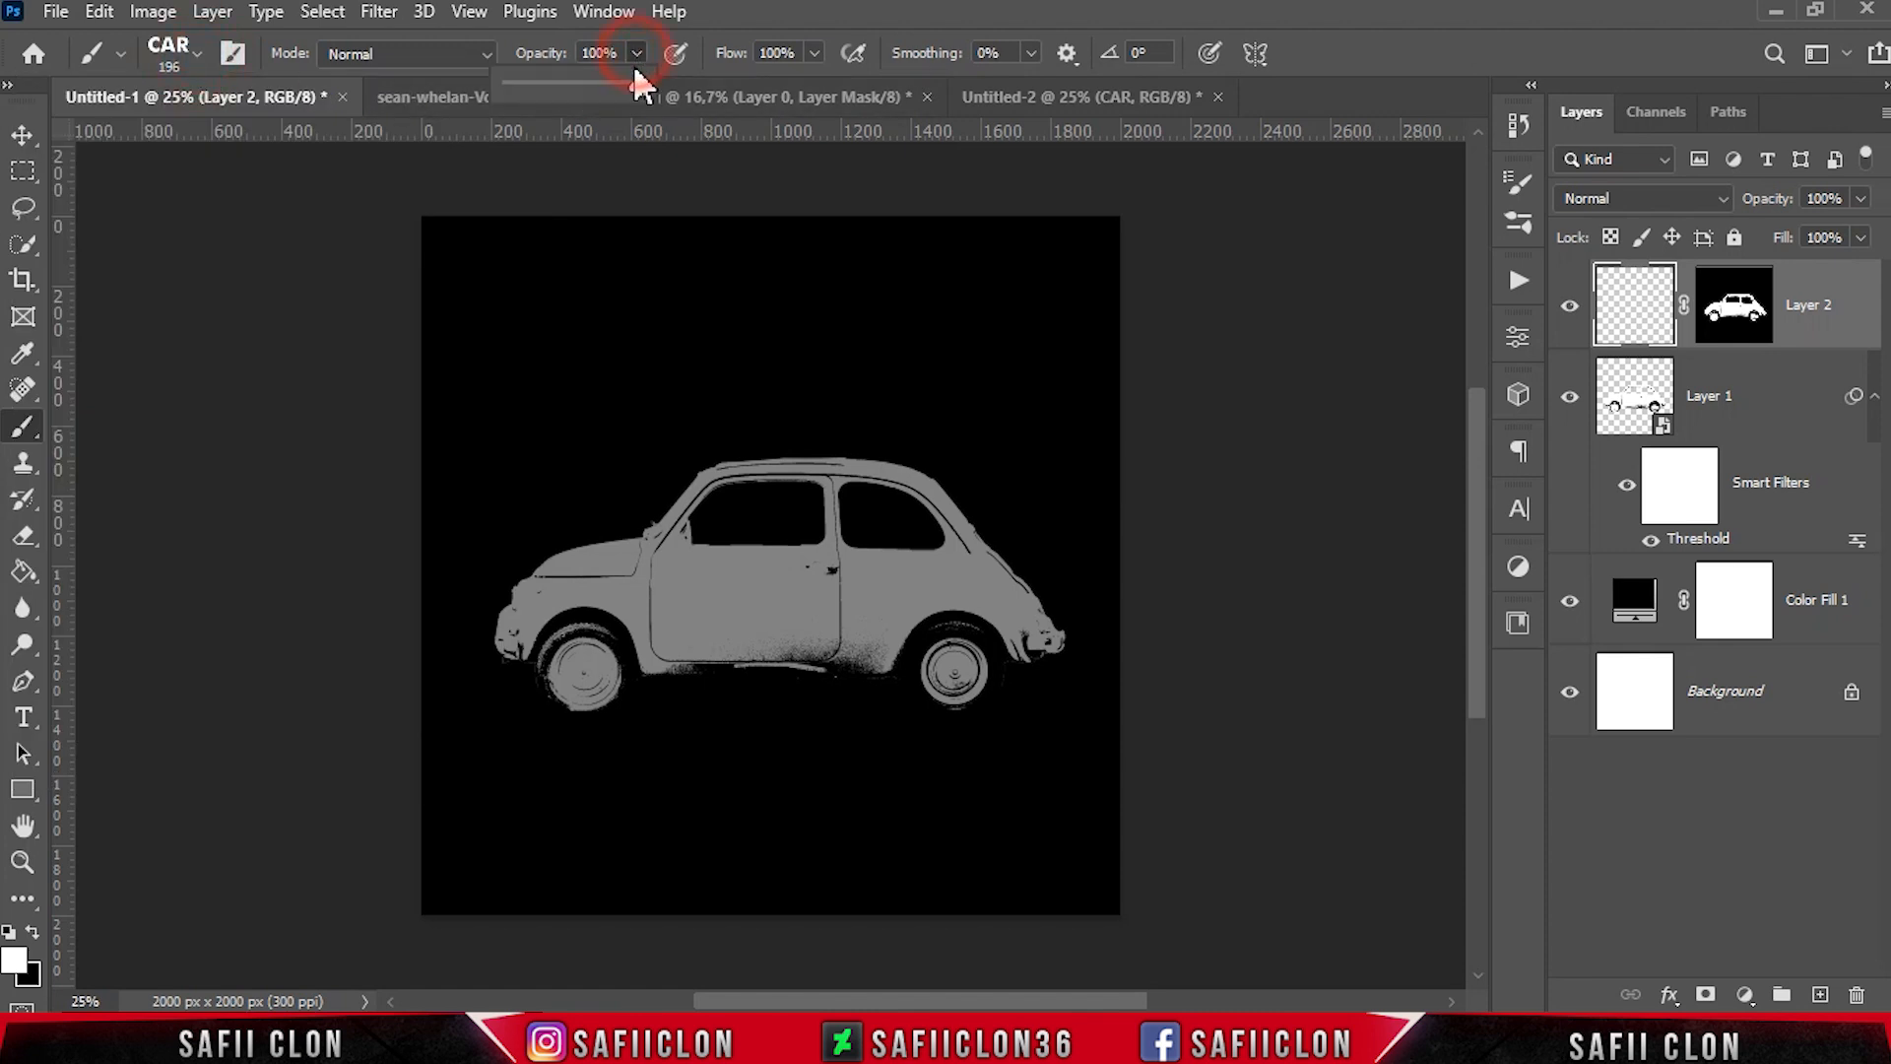
left_click(636, 53)
left_click(1629, 299)
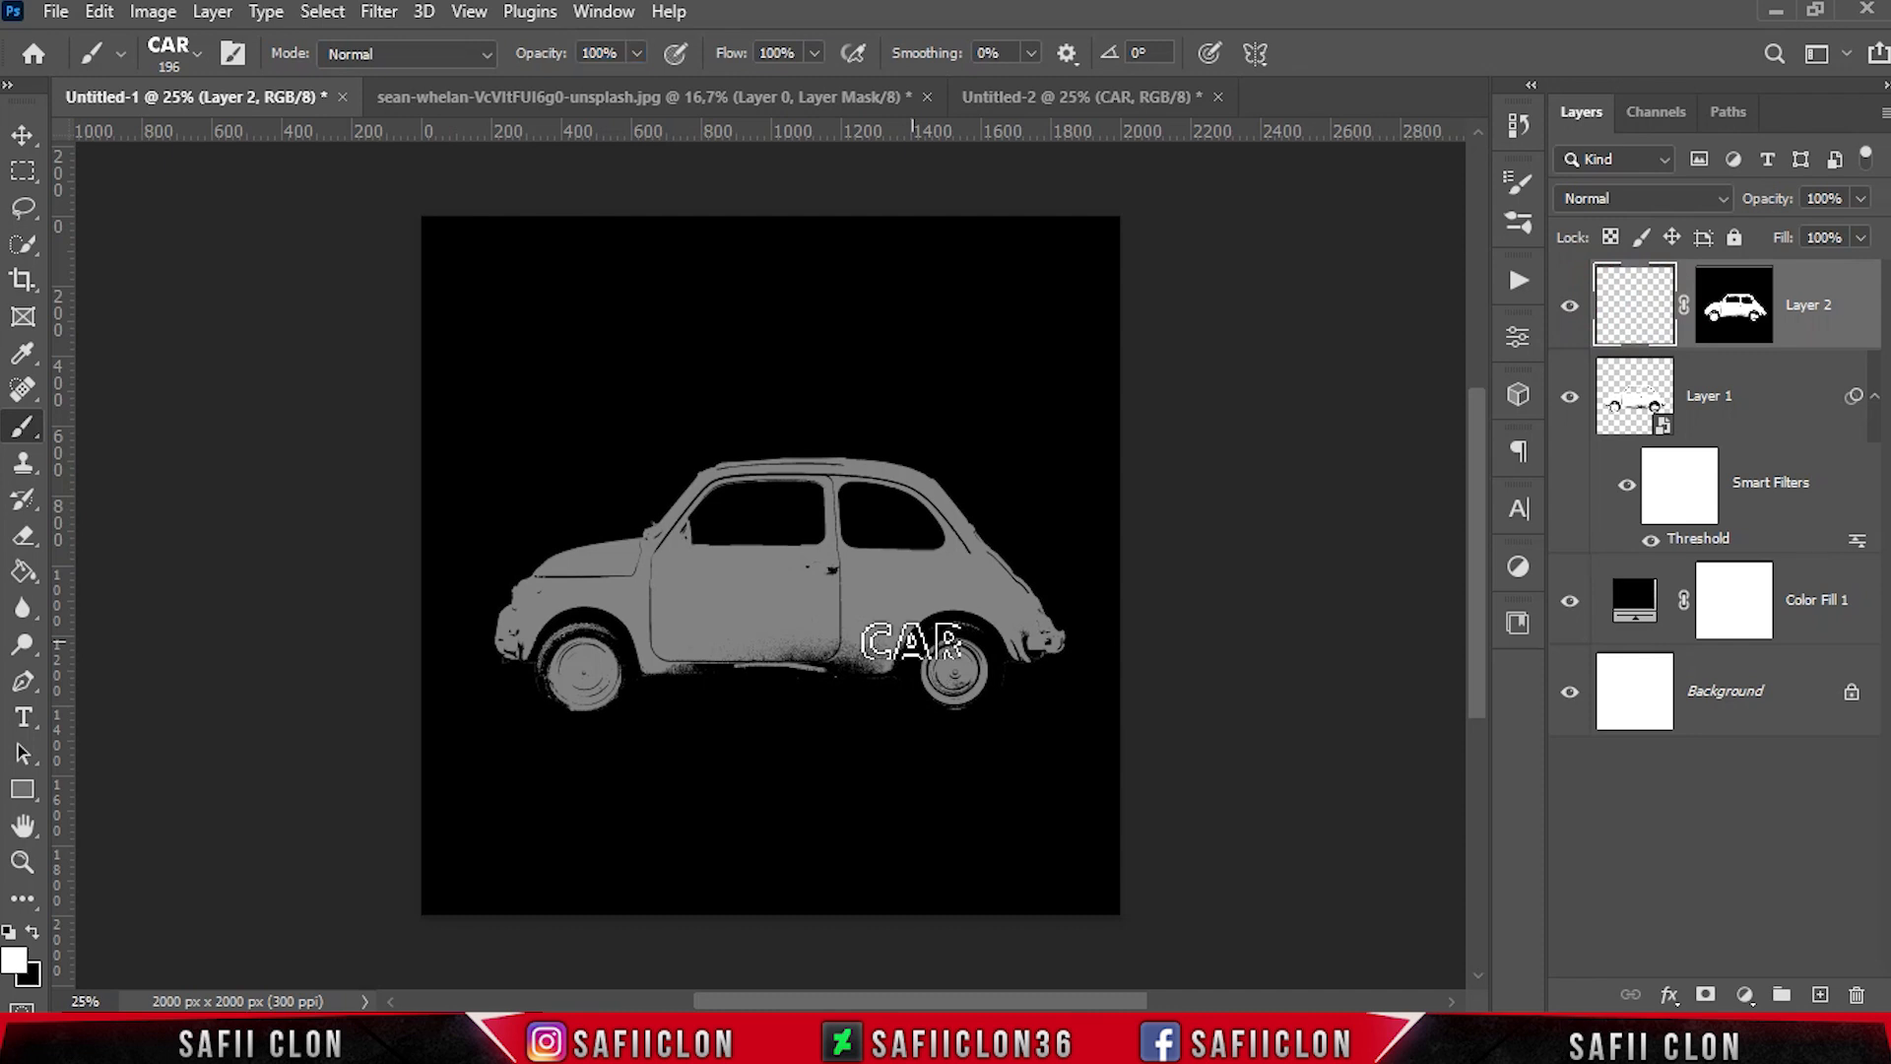
Enlarge the CAR brush and stamp one large CAR in the middle of the car door
key("ctrl+plus")
key("bracketright")
key("bracketright")
key("bracketright")
key("bracketright")
key("bracketright")
left_click(737, 622)
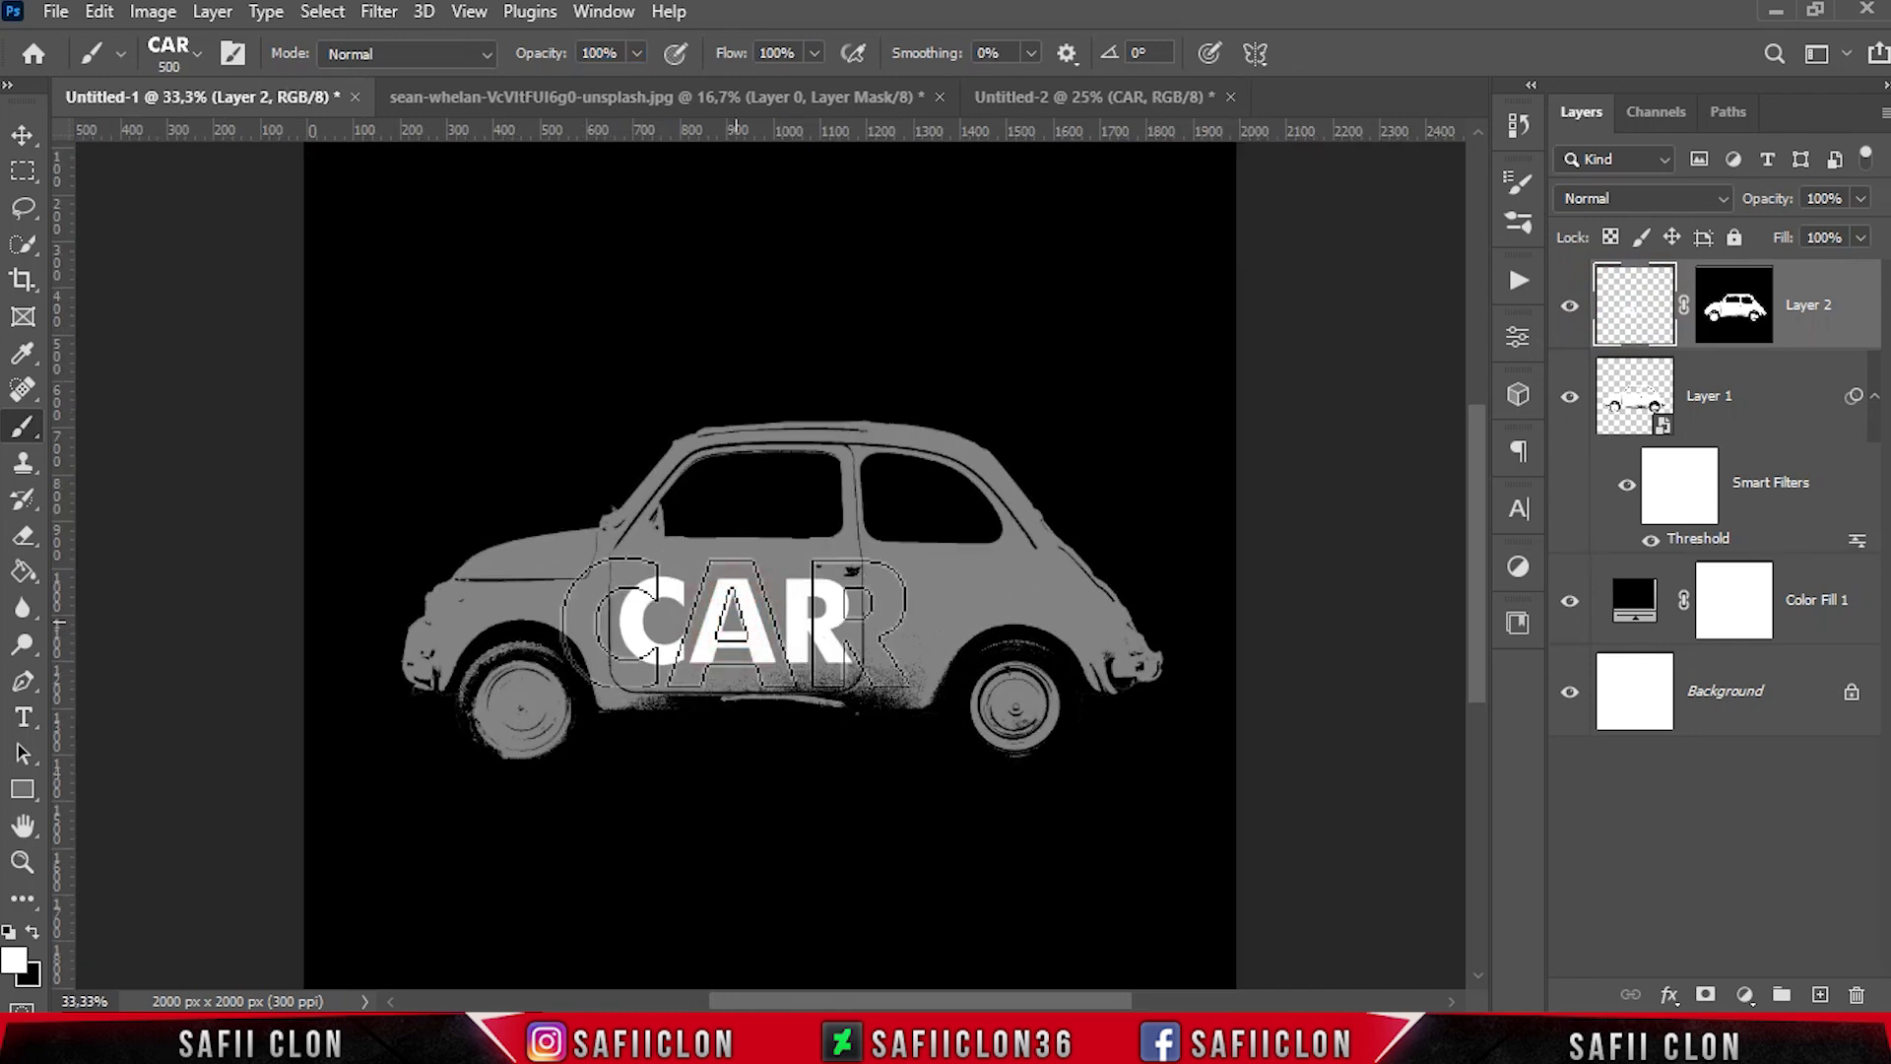
Reduce the CAR brush in stages and stamp medium and small CAR words over the rear panel, door and front body
key("bracketleft")
key("bracketleft")
key("bracketleft")
key("bracketleft")
key("bracketleft")
key("bracketleft")
left_click(939, 593)
left_click(920, 618)
key("bracketleft")
key("bracketleft")
key("bracketleft")
left_click(941, 562)
left_click(984, 589)
left_click(1024, 574)
left_click(1041, 613)
left_click(778, 567)
left_click(620, 567)
left_click(565, 562)
left_click_drag(658, 496, 1071, 575)
left_click(668, 557)
left_click(676, 631)
left_click(734, 618)
left_click(780, 587)
left_click(940, 650)
left_click(896, 672)
left_click(915, 697)
Enlarge the CAR brush in stages and stamp words along the roof, hood, window pillars, door top and rear bumper
key("bracketright")
key("bracketright")
key("bracketright")
key("bracketright")
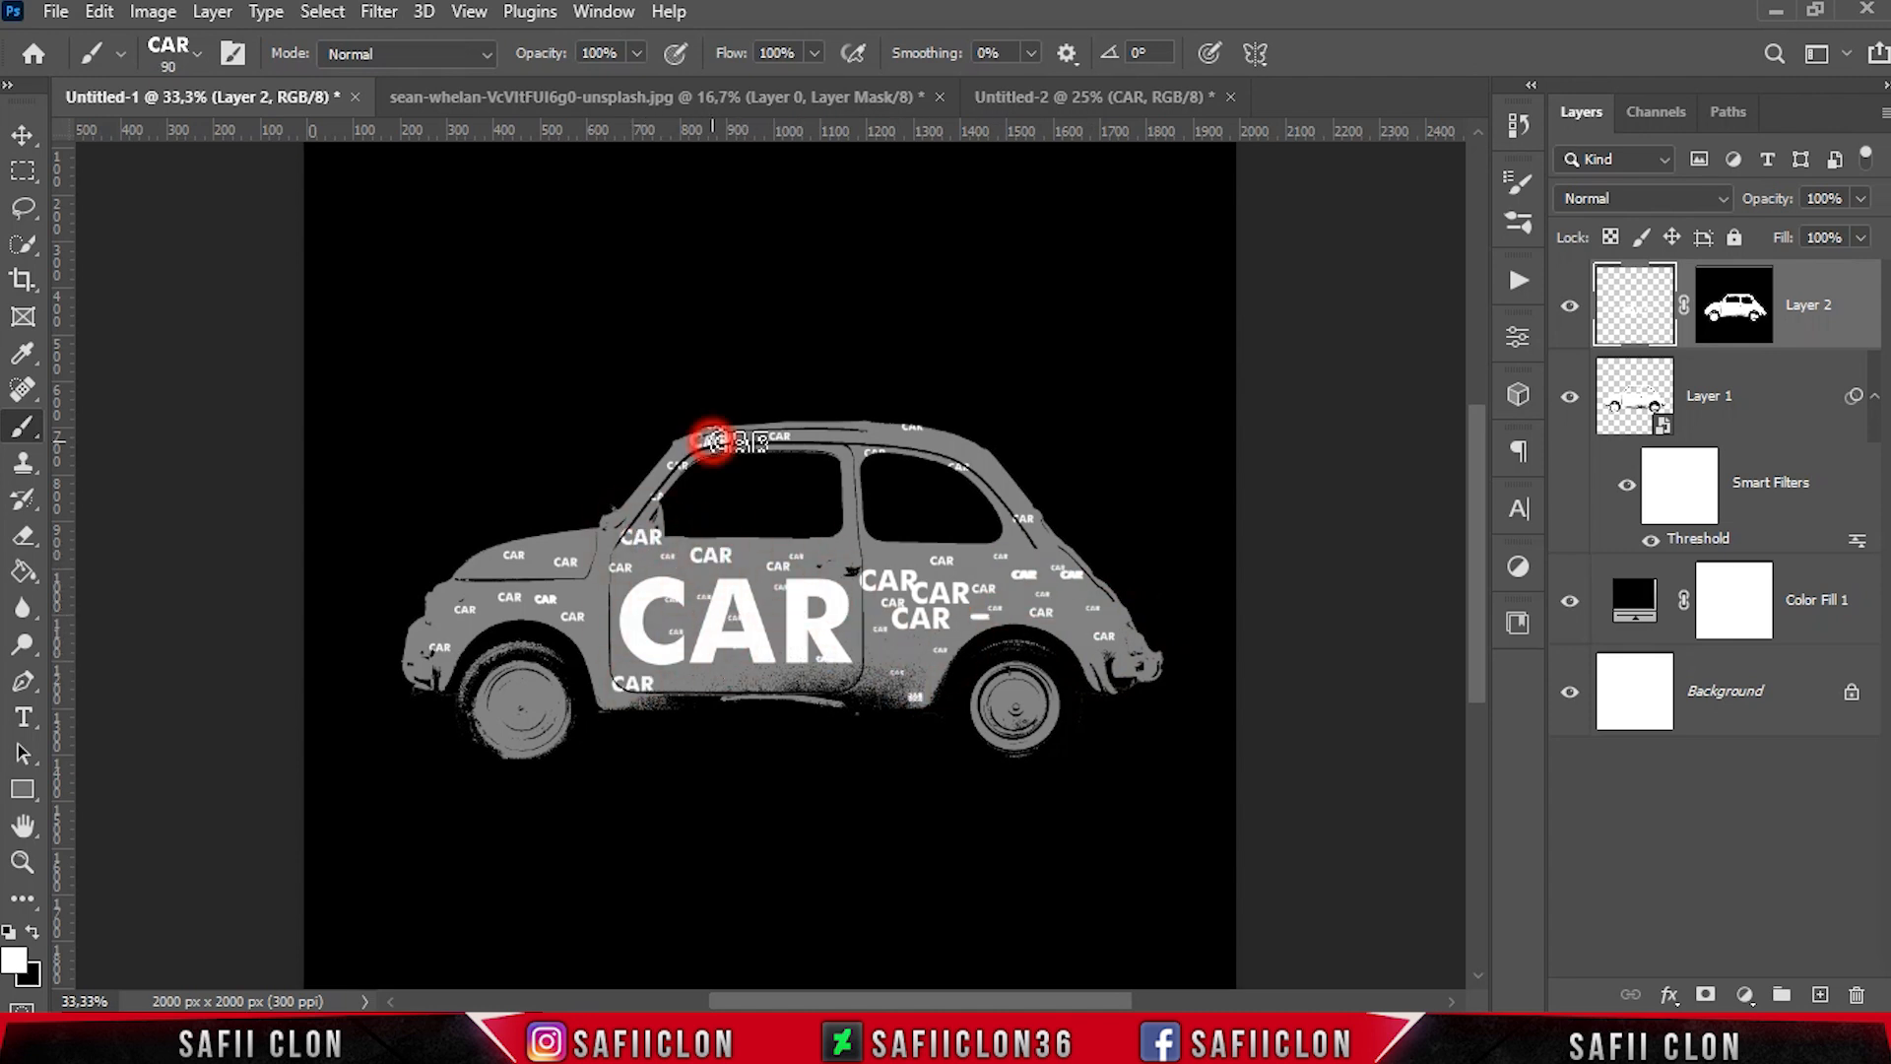
mouse_move(711, 441)
left_mouse_down()
mouse_move(935, 452)
mouse_move(990, 497)
left_mouse_up()
left_click(540, 557)
left_click(454, 597)
left_click(489, 620)
key("bracketright")
key("bracketright")
key("bracketright")
key("bracketright")
left_click(461, 571)
left_click(849, 495)
left_click(826, 553)
left_click(1117, 649)
Fill gaps on the rear fender, below the side windows and on the door with CAR stamps of about 70 to 100 px
key("bracketleft")
key("bracketleft")
key("bracketleft")
key("bracketleft")
left_click(1078, 606)
left_click(995, 556)
left_click(887, 545)
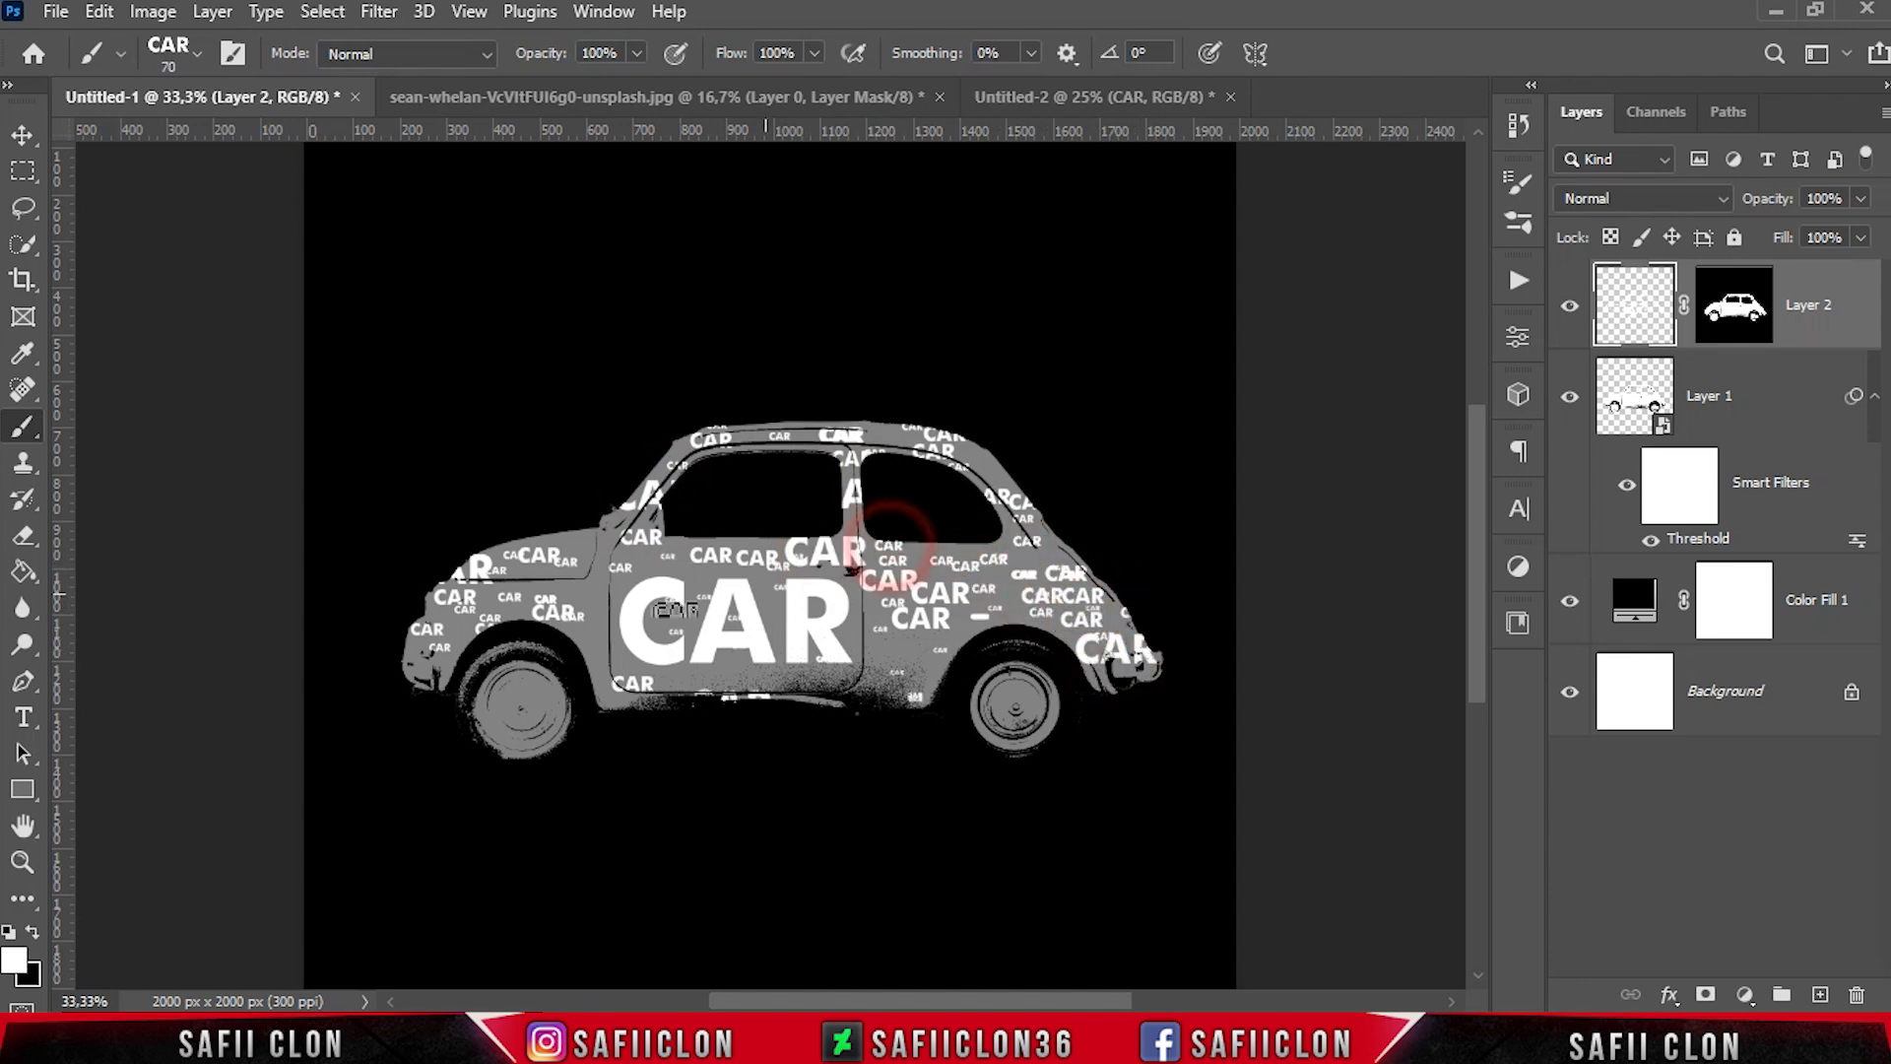
left_click(586, 606)
key("bracketright")
key("bracketright")
key("bracketright")
key("bracketright")
left_click(676, 630)
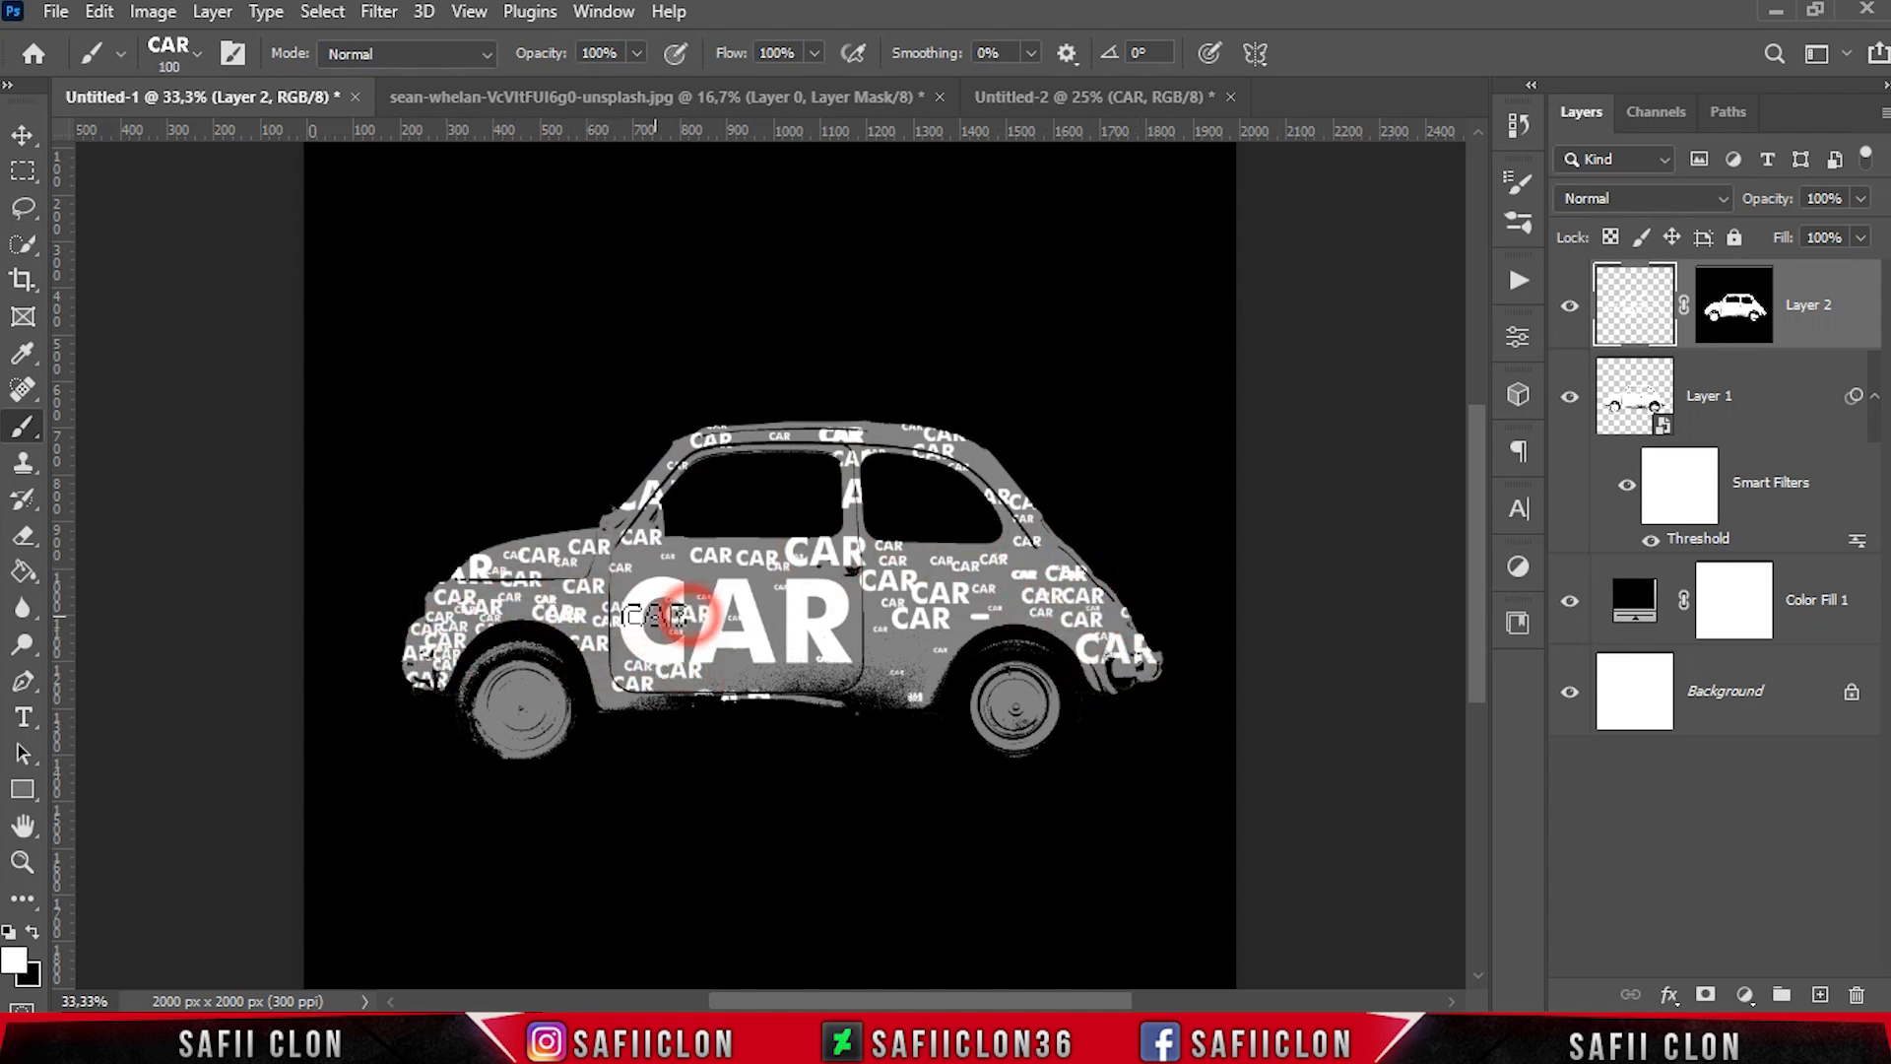
left_click(672, 595)
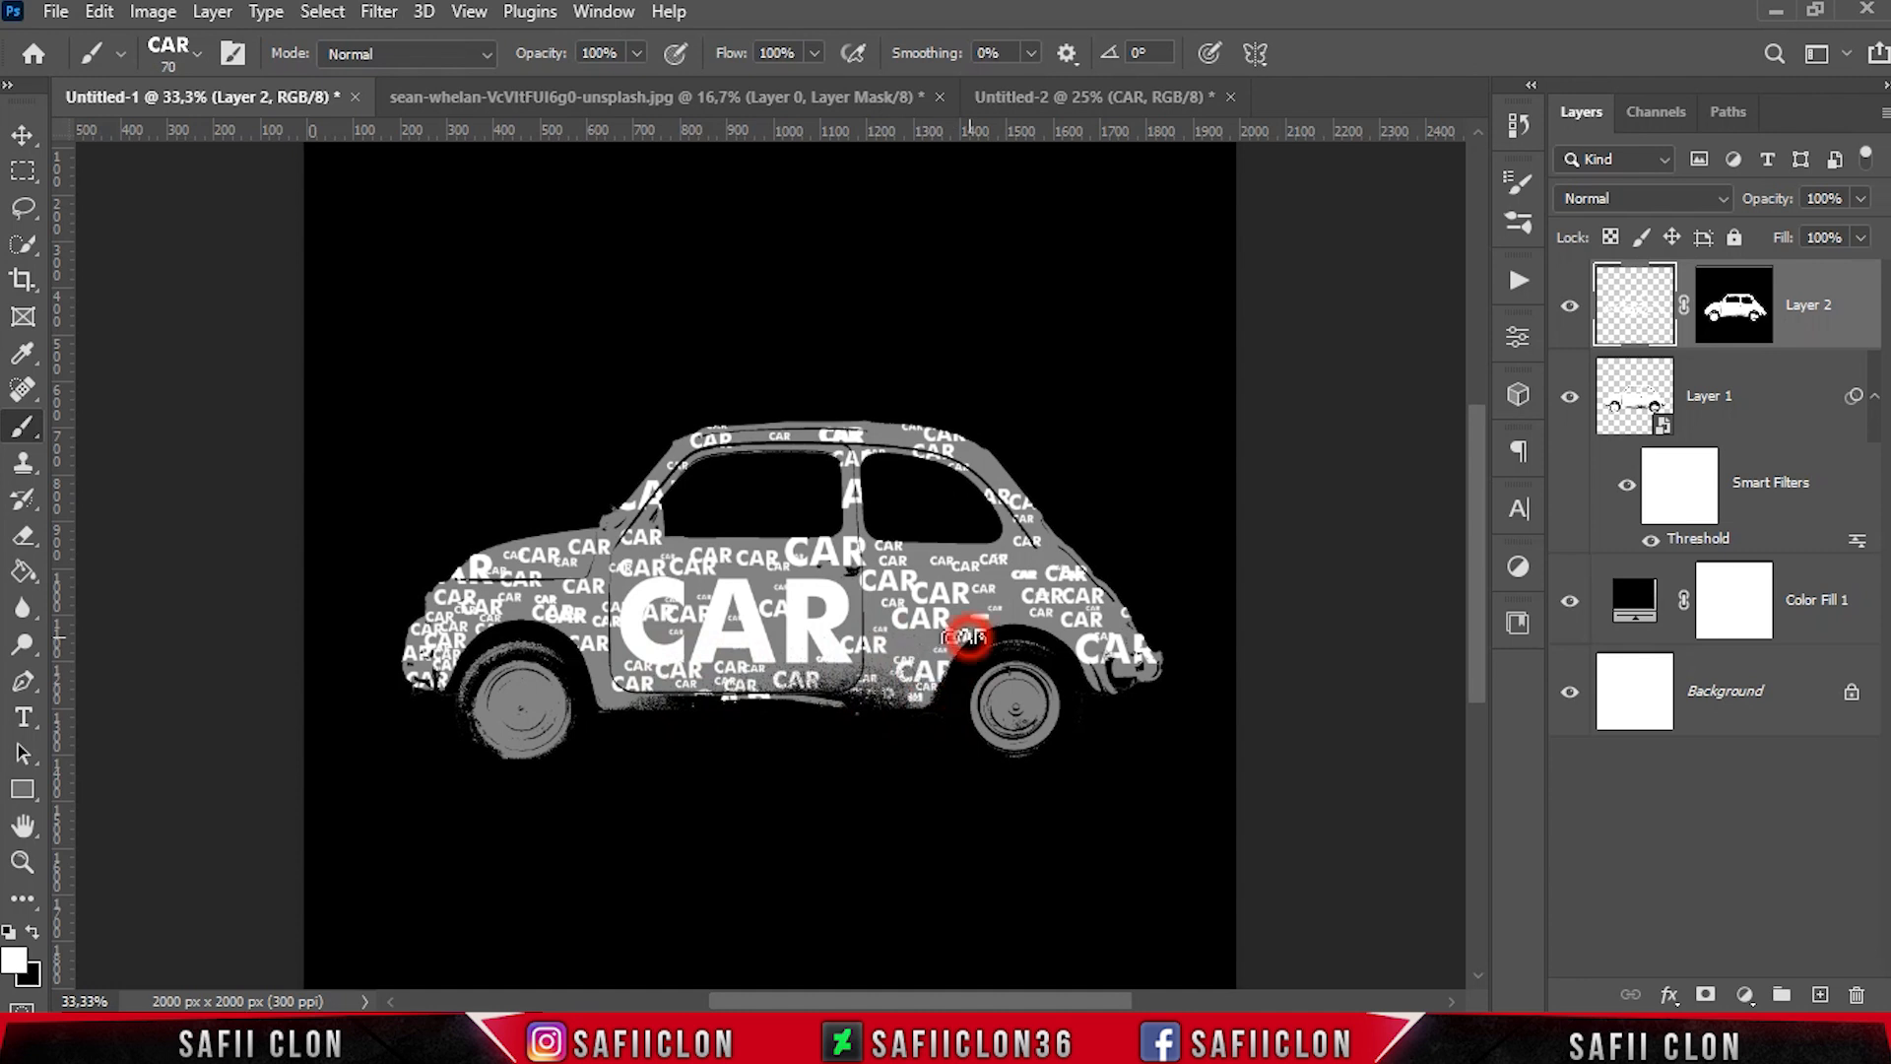
Stamp small CAR words below the rear window, along the roof edge and down the windshield pillar
left_click(950, 556)
left_click(886, 424)
left_click(796, 436)
left_click(803, 444)
left_click(751, 448)
left_click(741, 434)
left_click(680, 458)
left_click(663, 475)
left_click(652, 519)
left_click(618, 520)
Fill gaps around the front wheel arch, door and rear wheel arch with CAR stamps of about 70 to 80 px
key("bracketright")
left_click(519, 615)
left_click(606, 665)
left_click(612, 703)
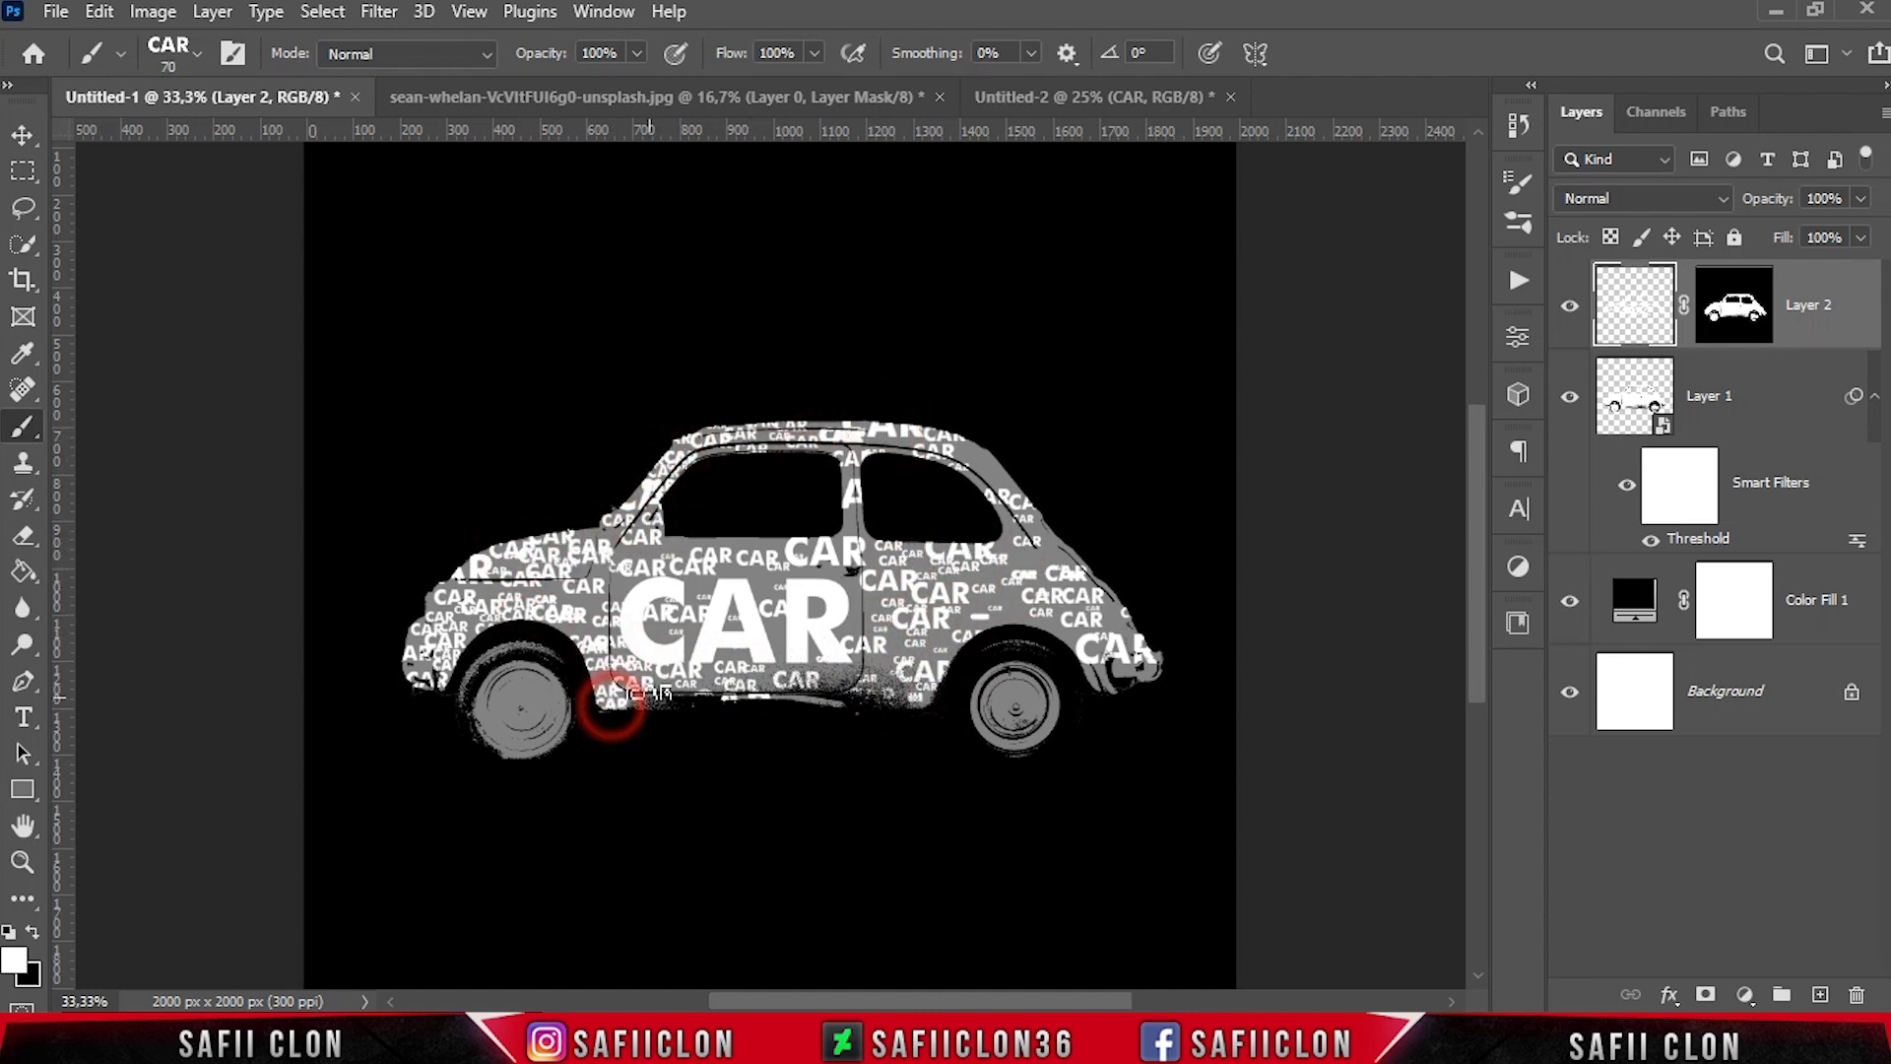
key("bracketright")
left_click(755, 545)
left_click(571, 596)
left_click(989, 617)
left_click(1061, 637)
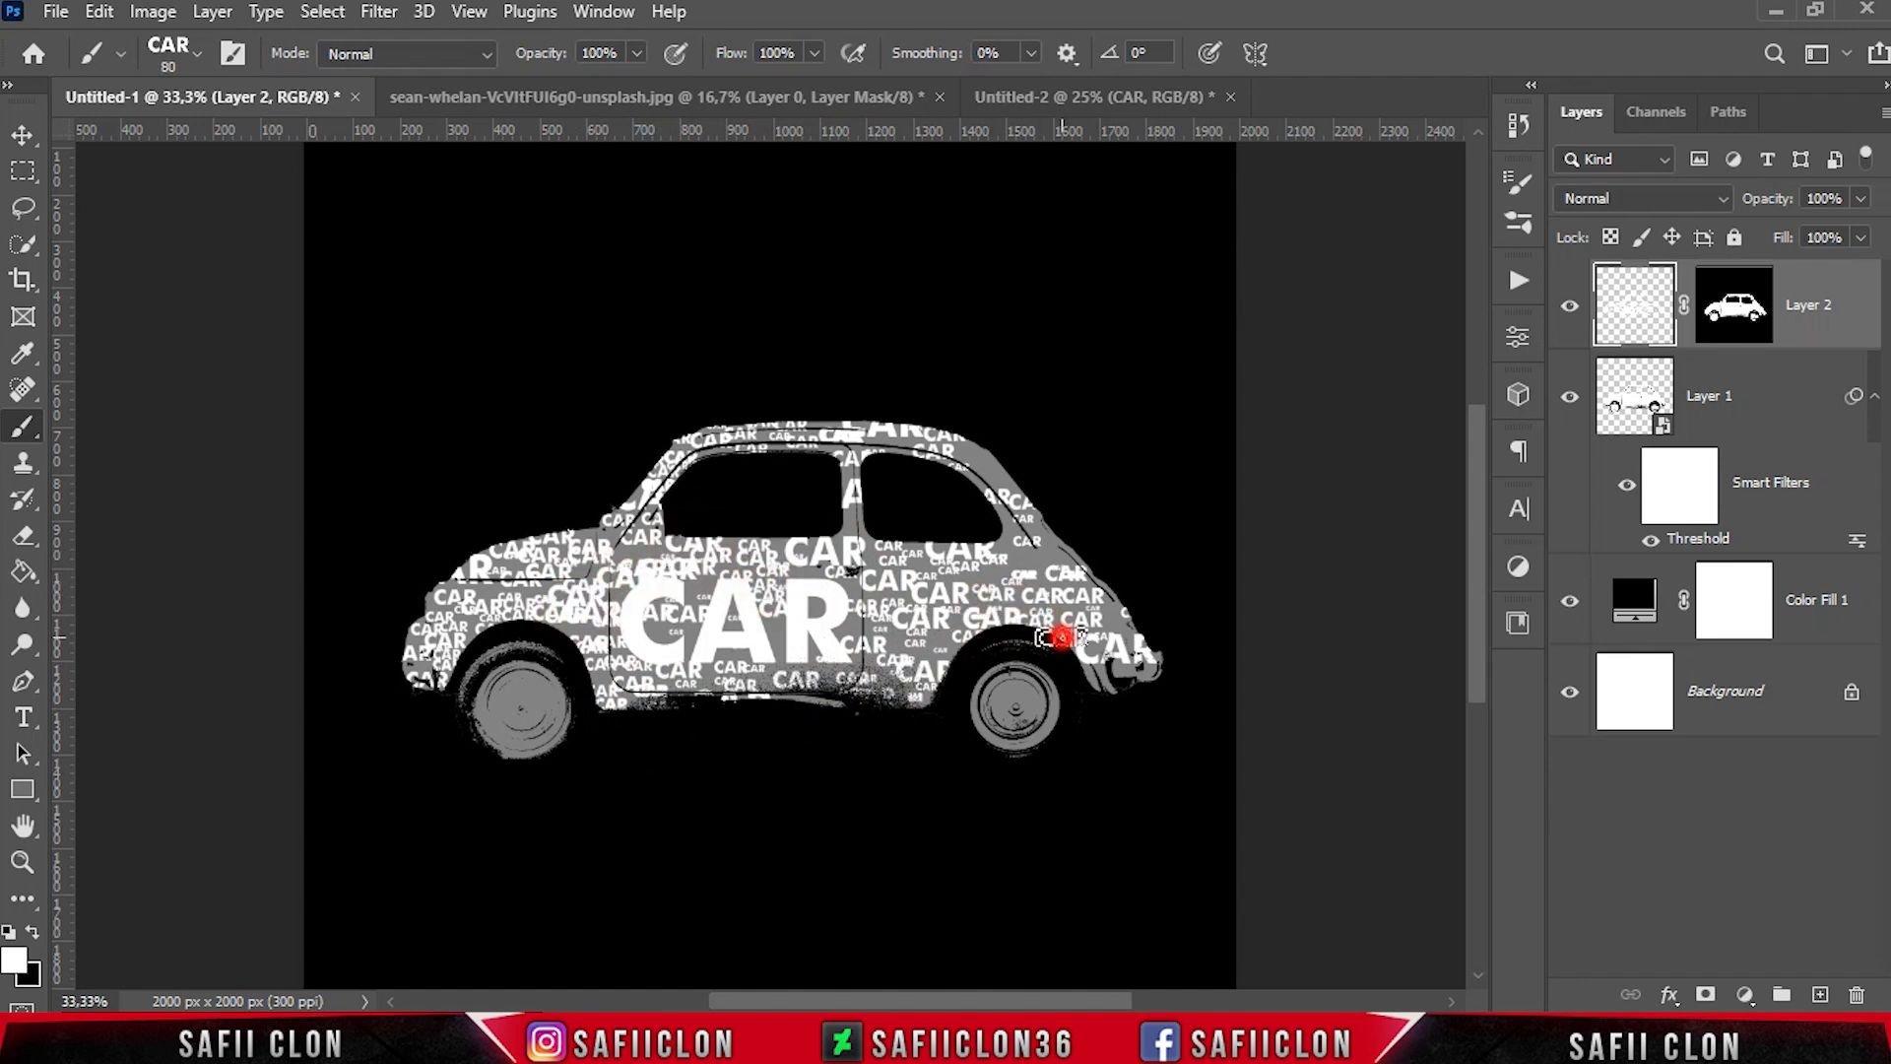
Fill gaps on the rear fender, rear window pillar and rear roof edge with CAR stamps of about 60 to 80 px
left_click(997, 560)
left_click(1047, 543)
left_click(1022, 521)
key("bracketright")
key("bracketright")
left_click(990, 479)
key("bracketright")
key("bracketright")
left_click(976, 447)
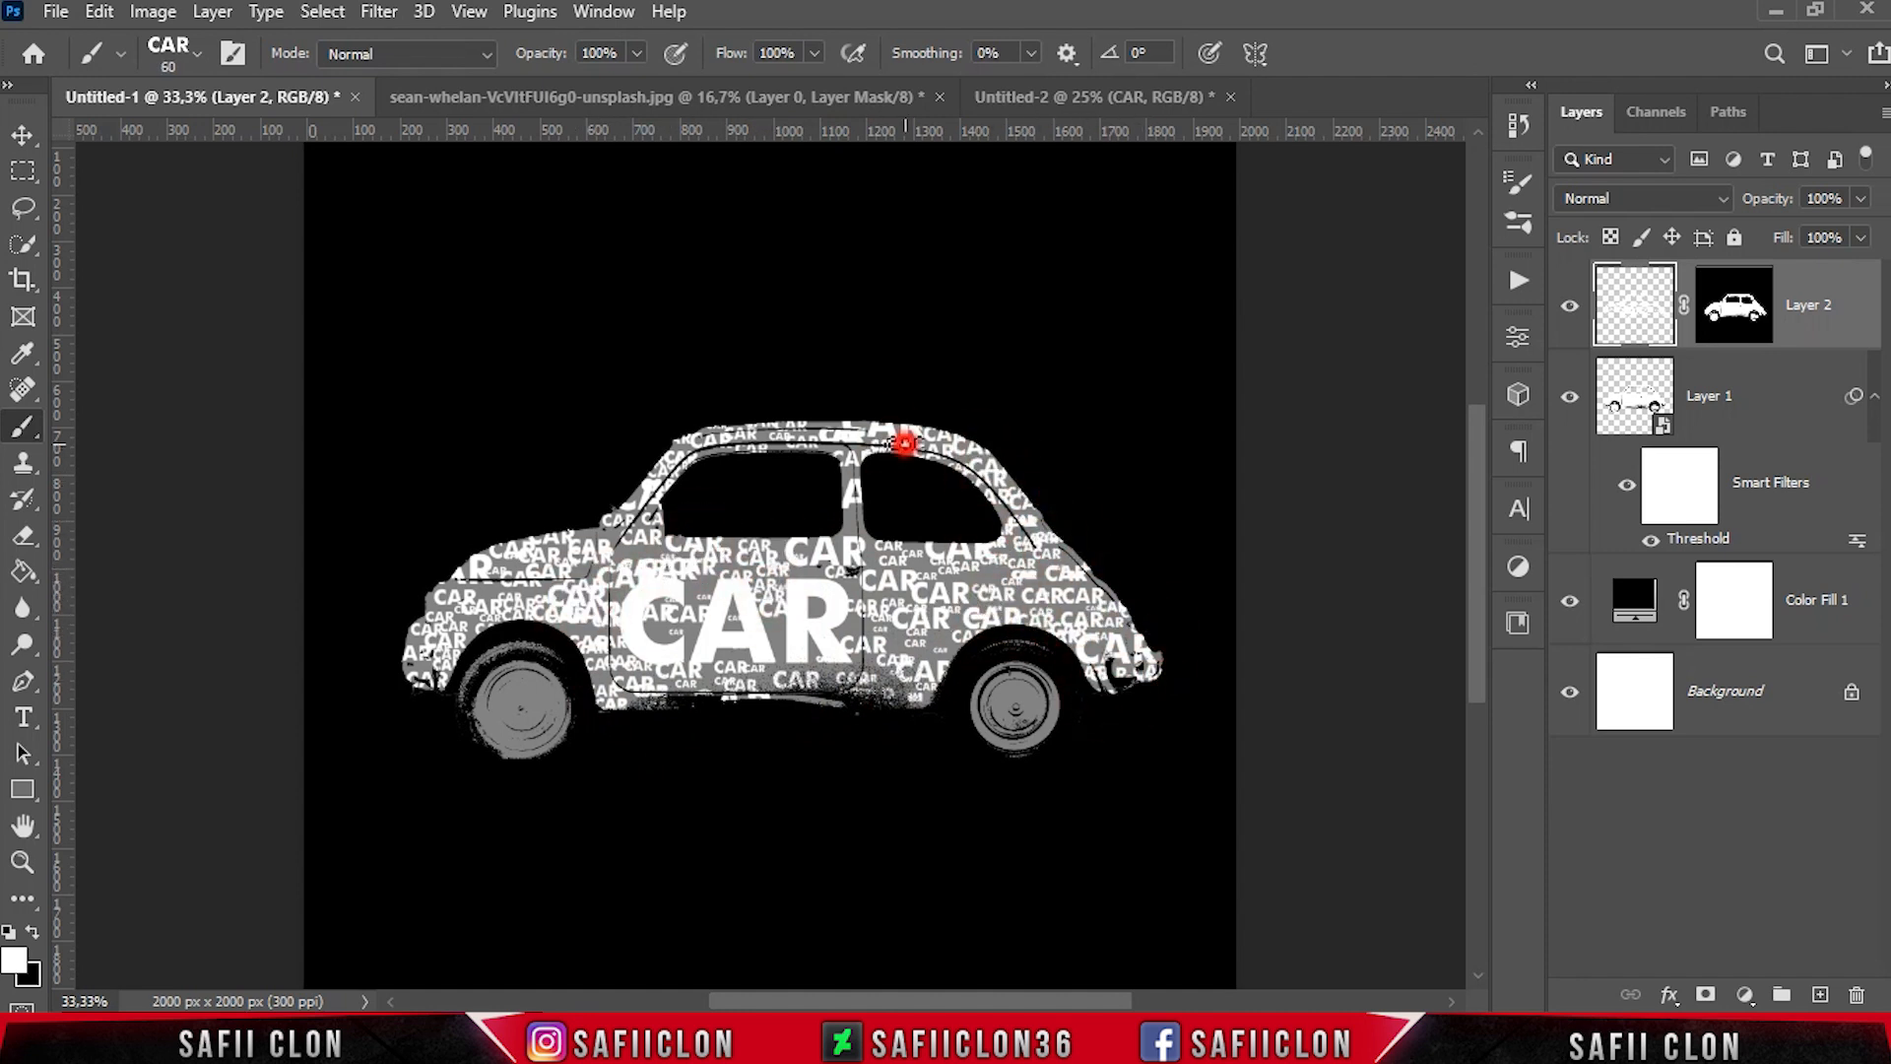
Stamp small CAR words on the lower door and at the base of the windshield pillar
key("bracketleft")
key("bracketleft")
key("bracketleft")
key("bracketleft")
key("bracketleft")
key("bracketleft")
key("bracketleft")
left_click(815, 673)
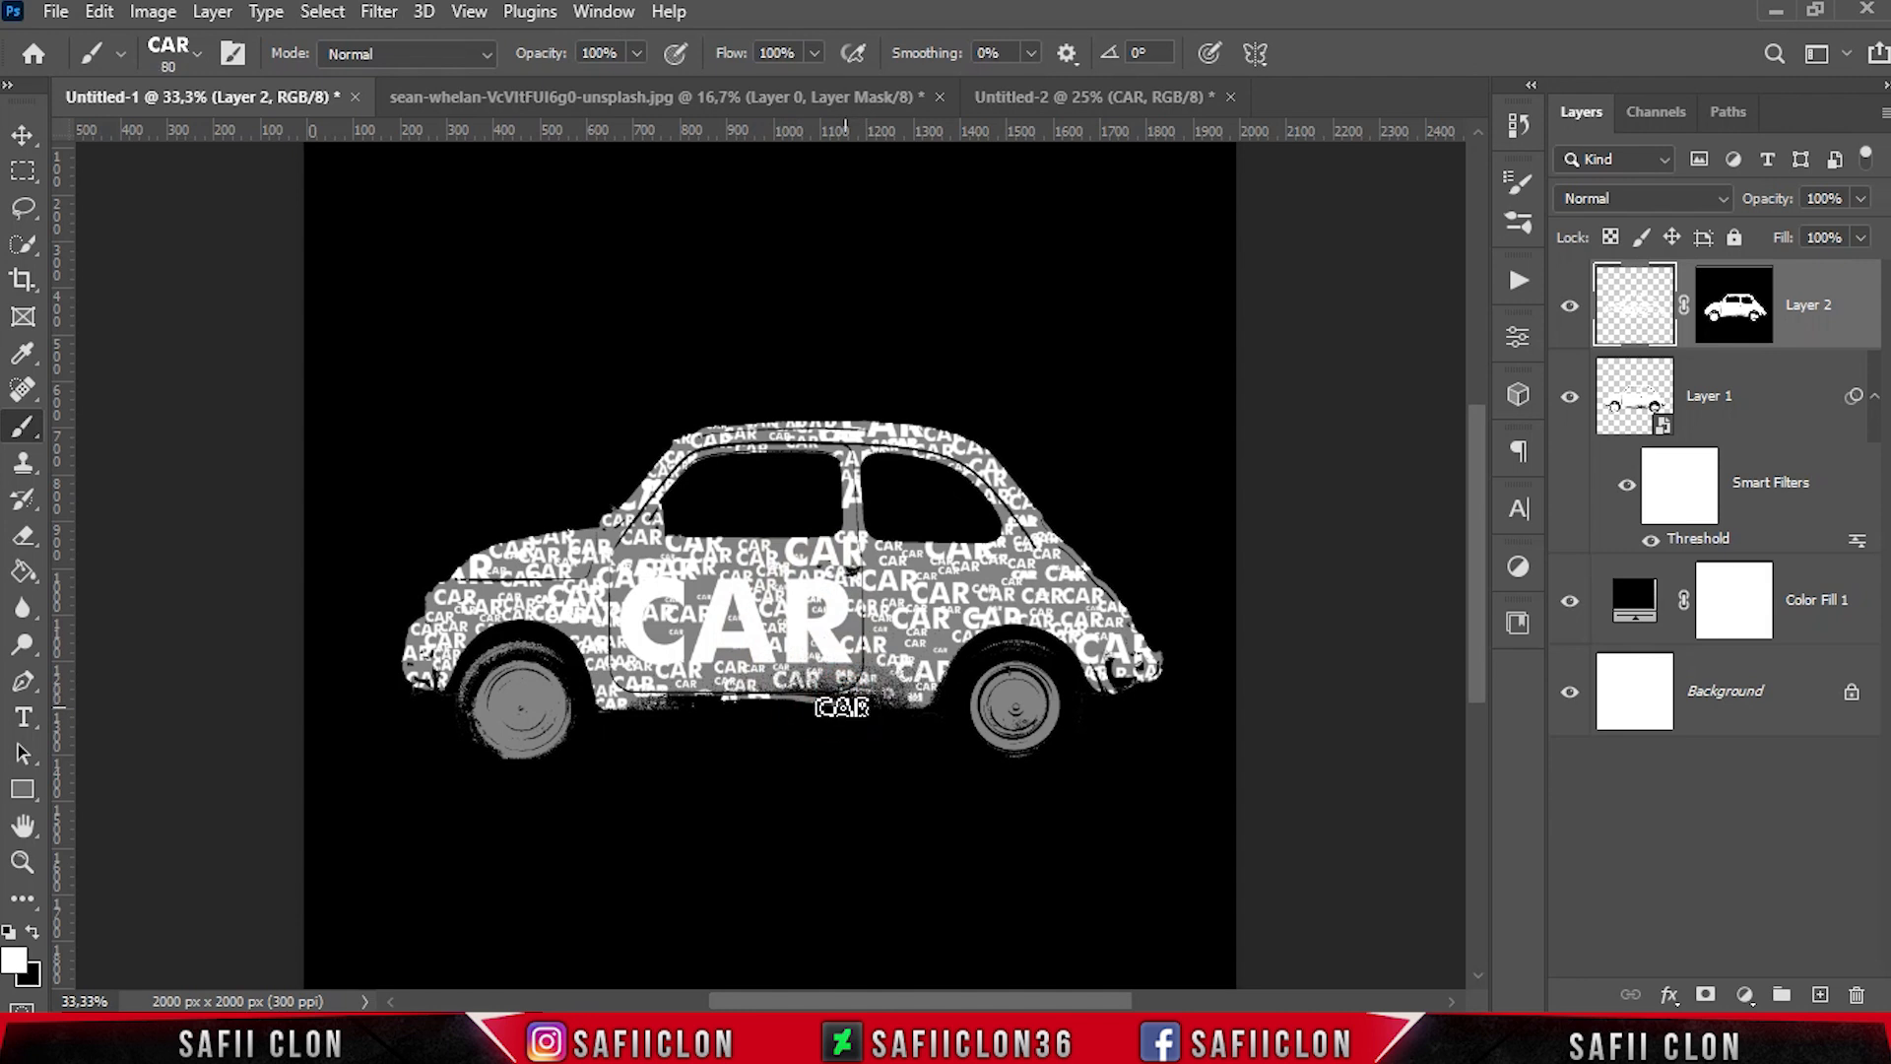
key("bracketright")
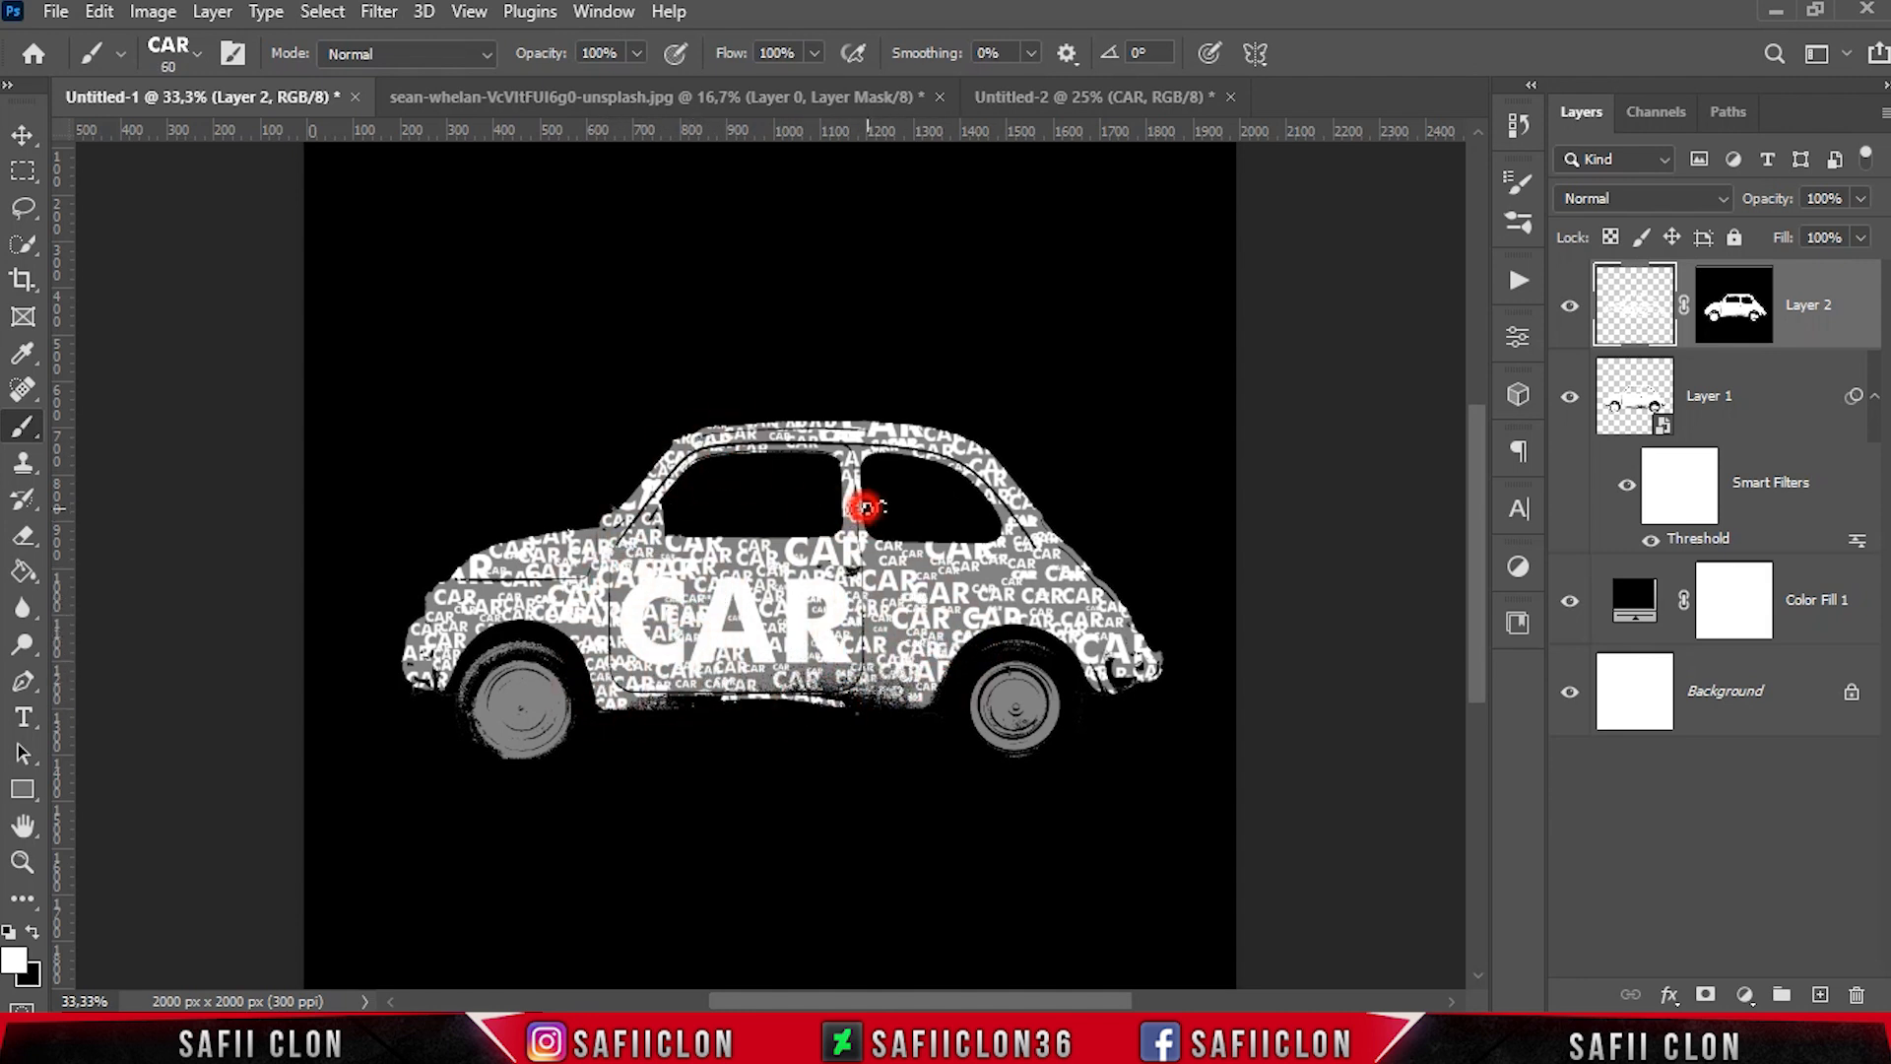
key("ctrl+plus")
key("bracketleft")
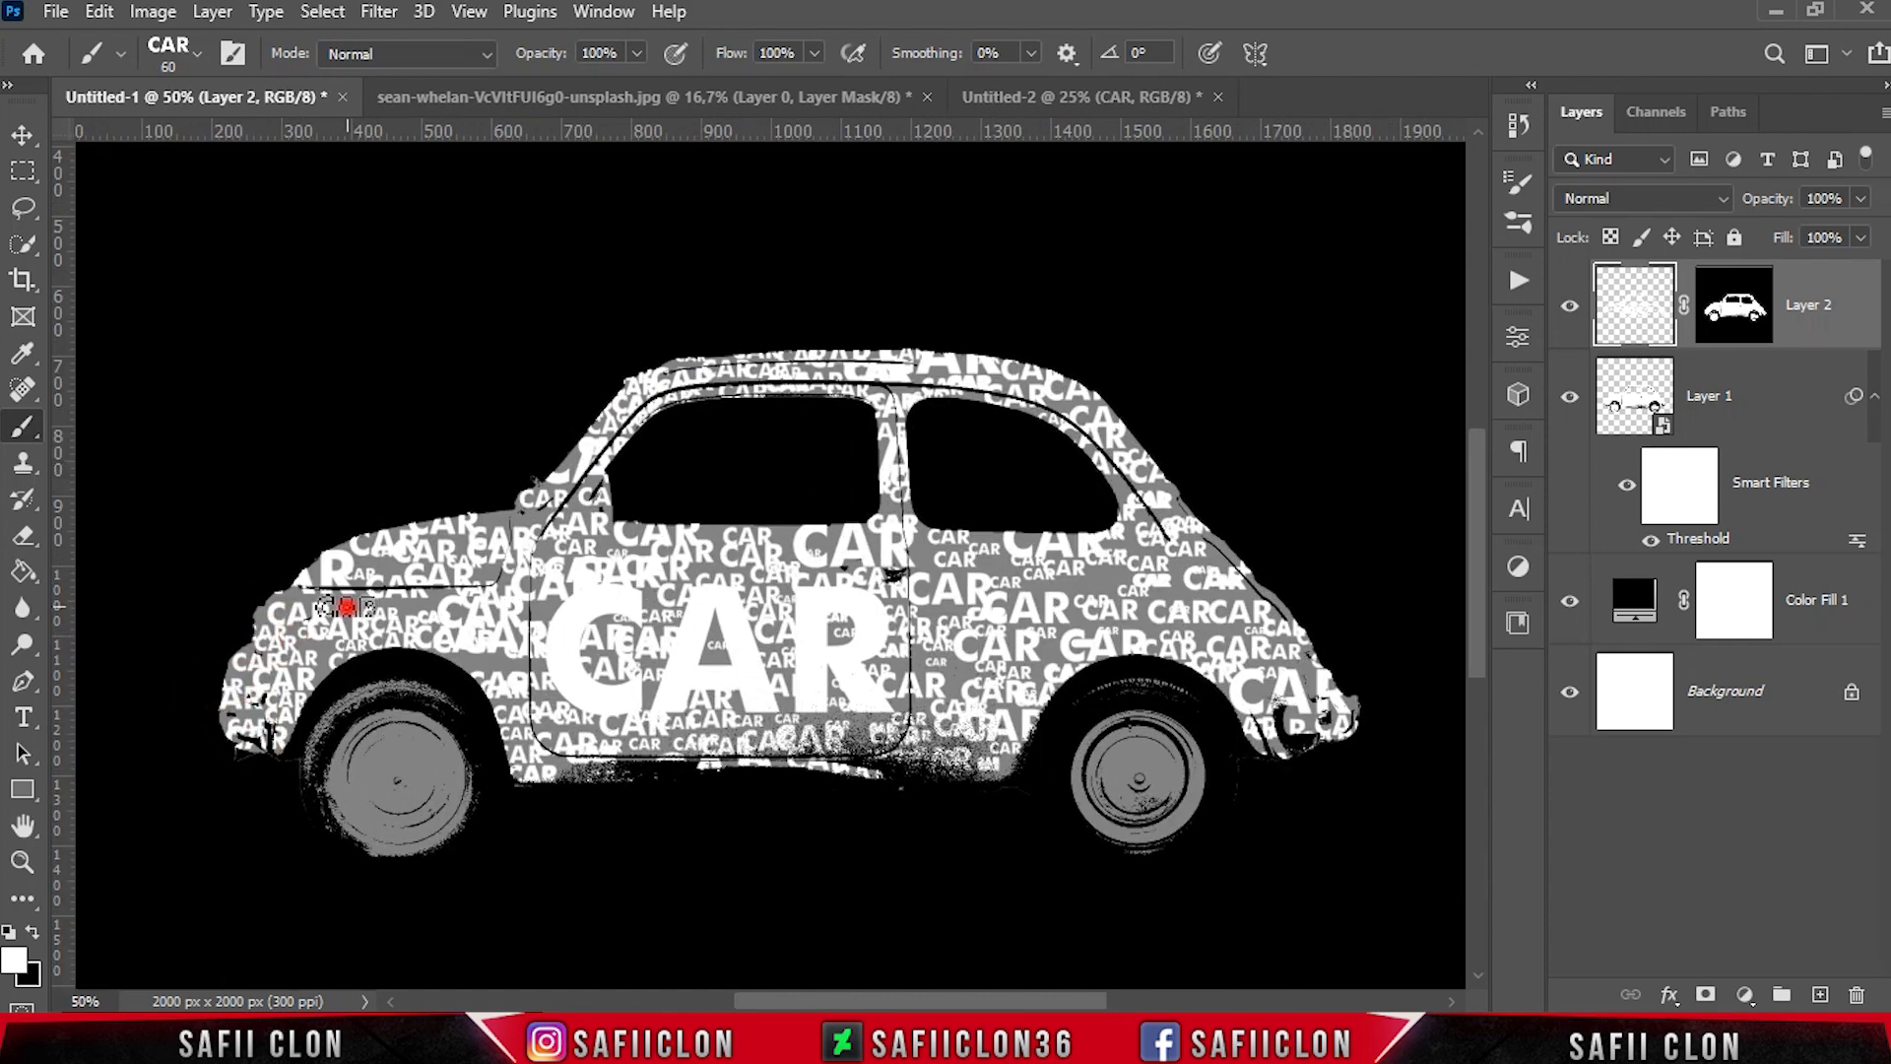
left_click(558, 463)
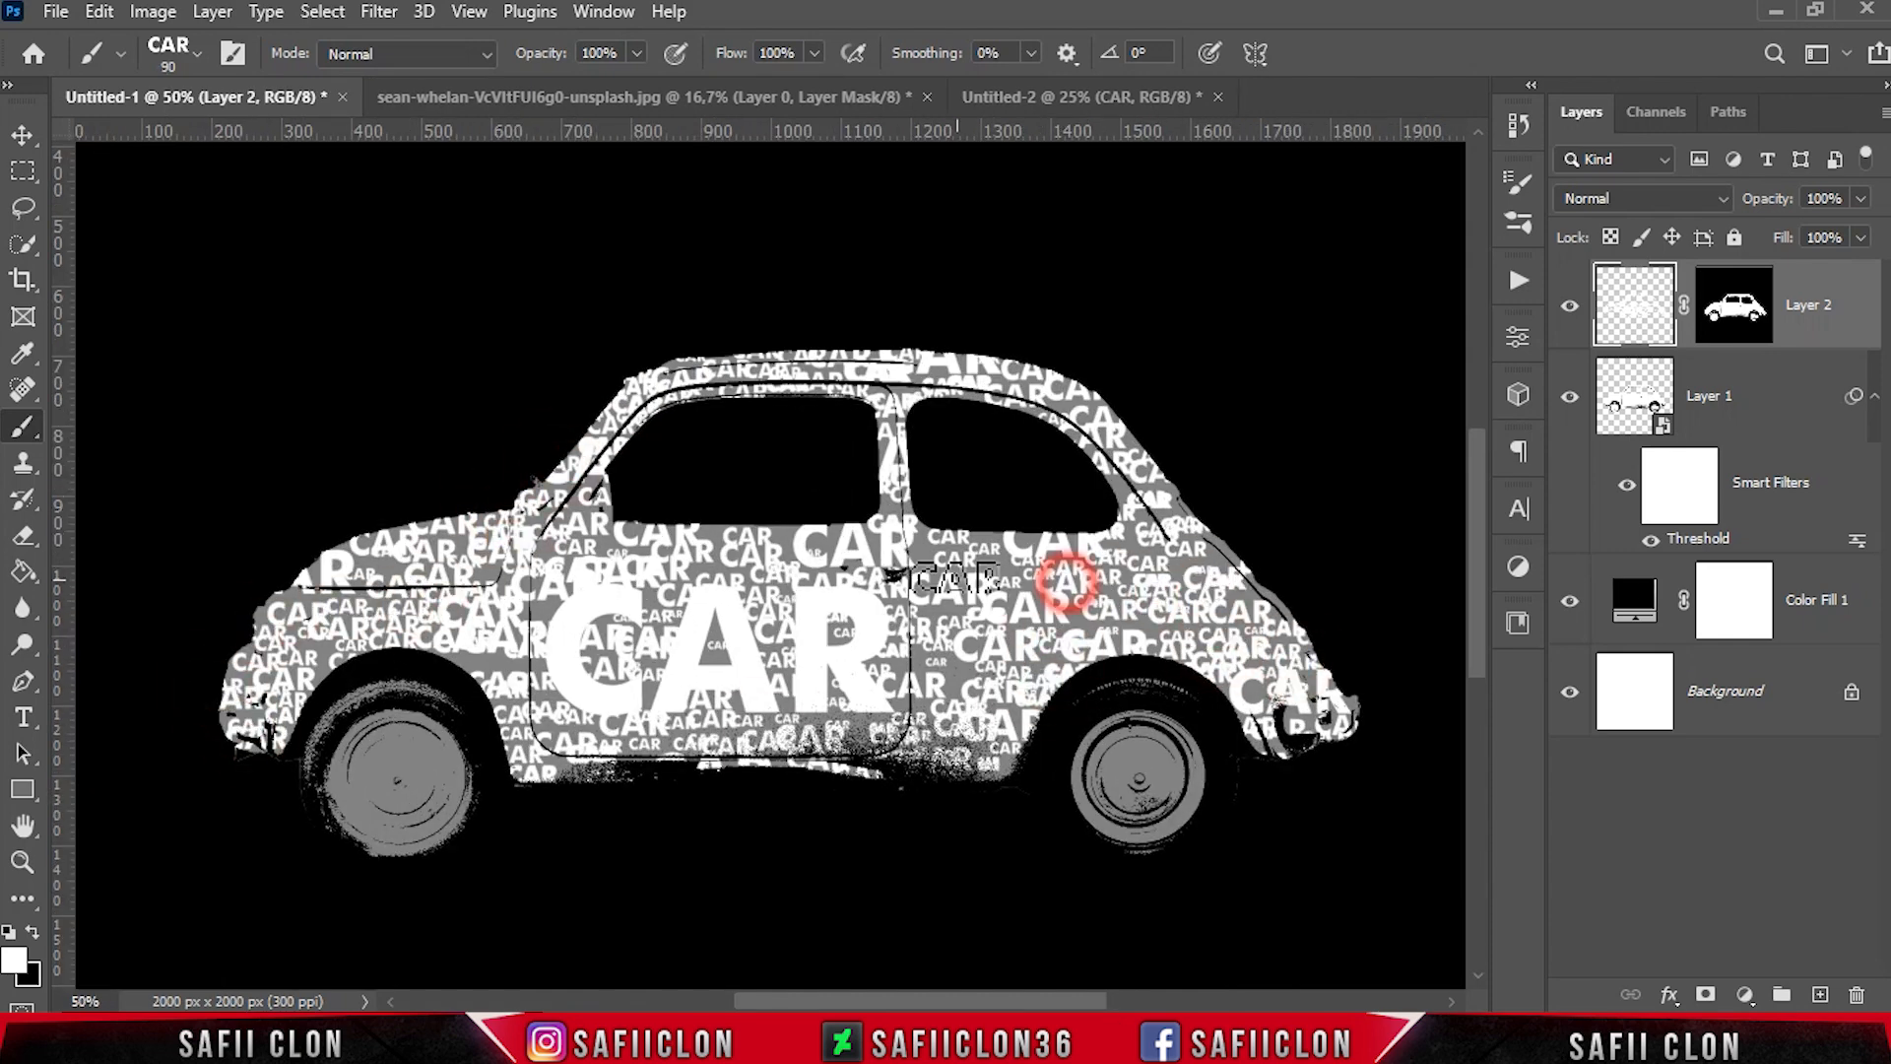
Fill gaps on the rear fender, behind the door, along the door top and on the lower door with CAR stamps
left_click(1068, 582)
key("bracketleft")
key("bracketleft")
left_click(973, 678)
left_click(987, 759)
left_click(709, 538)
left_click(799, 539)
left_click(894, 558)
left_click(841, 687)
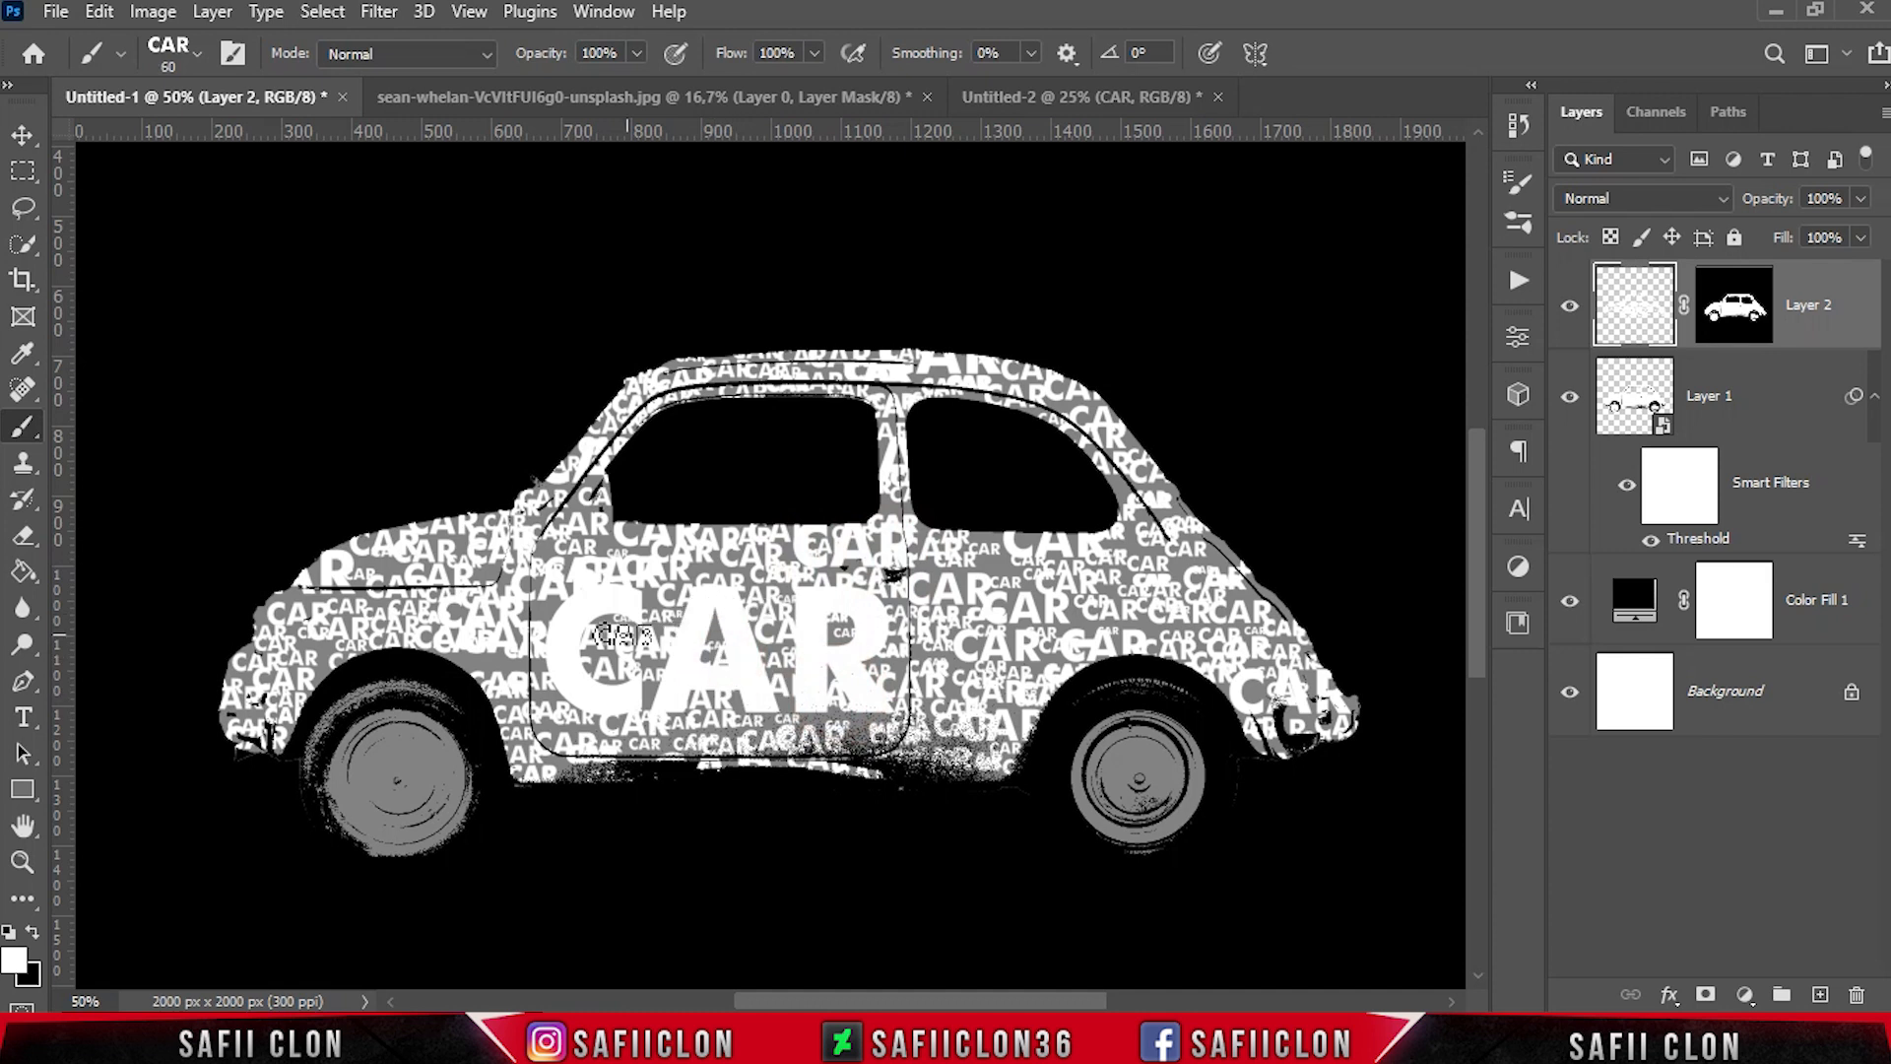
Stamp CAR words behind the front wheel arch, on the car's nose and below the rear window's back corner
key("bracketright")
left_click(493, 663)
left_click(233, 645)
left_click(1185, 568)
key("bracketleft")
key("bracketleft")
key("bracketleft")
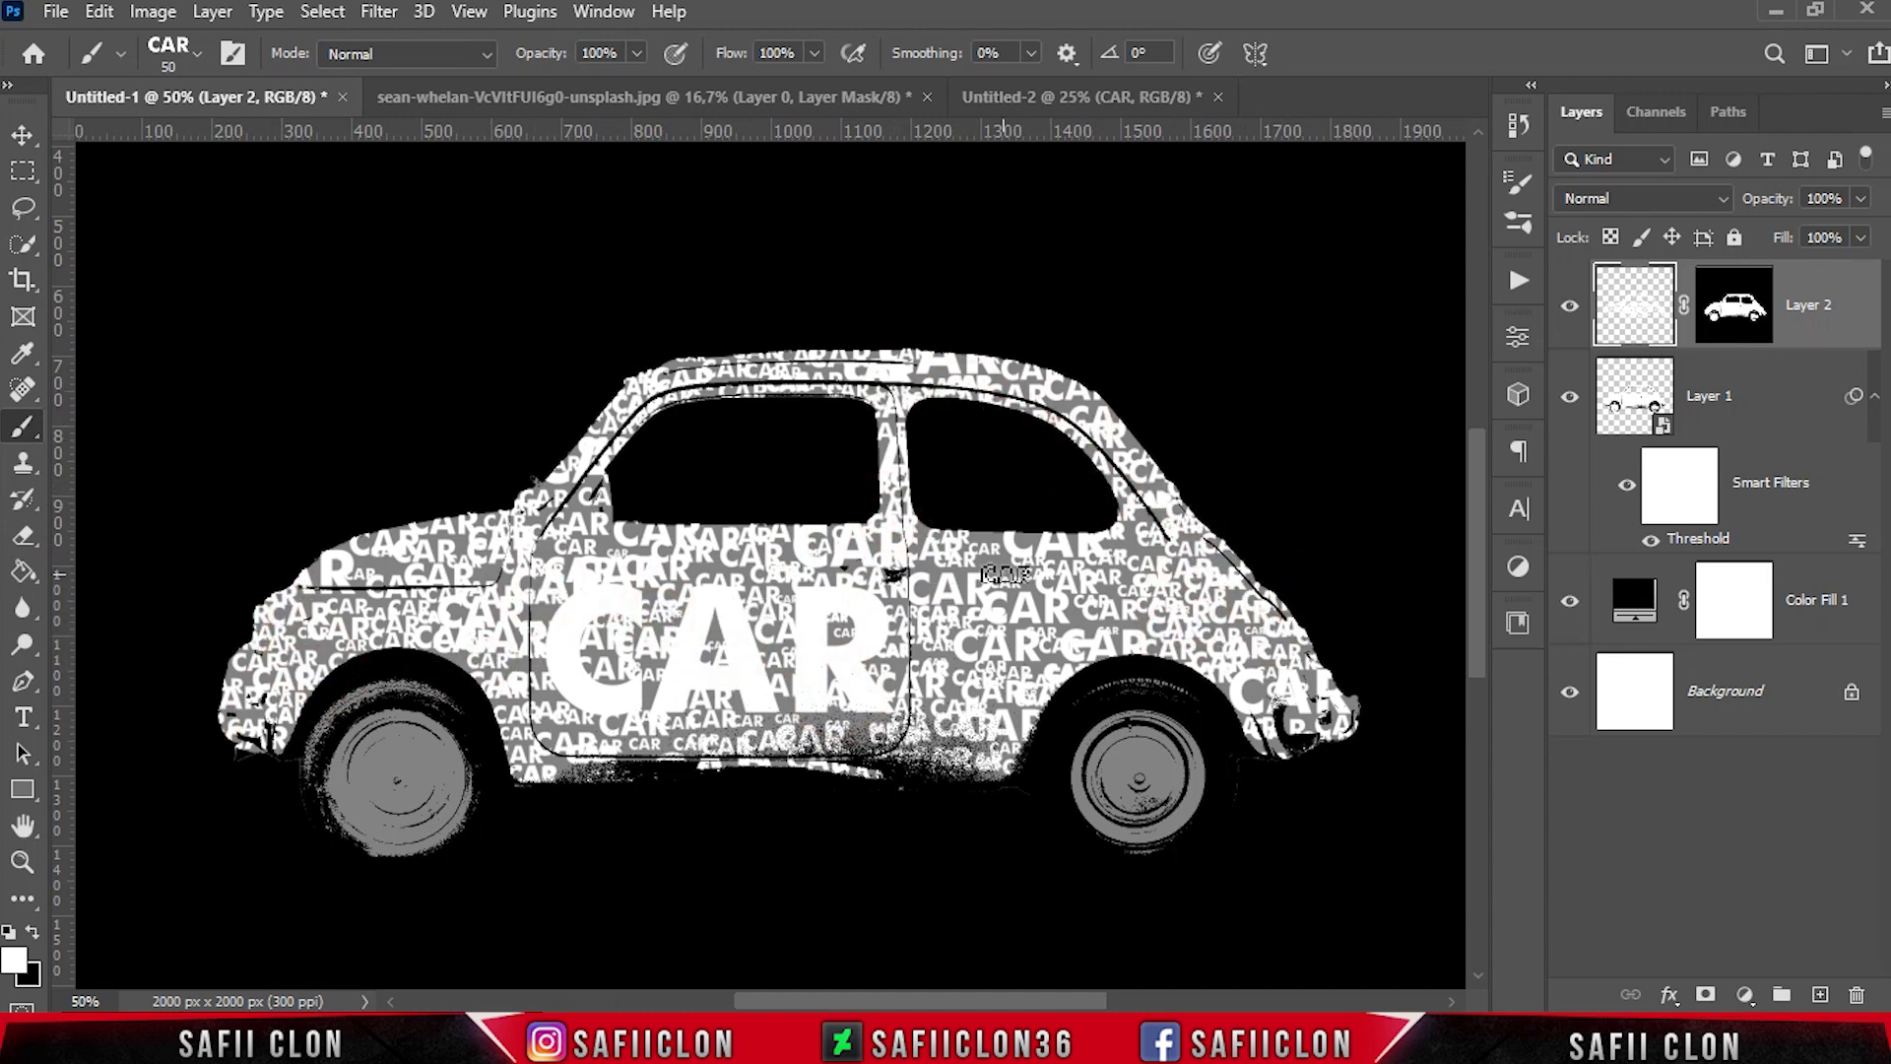
Fill gaps on the nose, along the door sill and around the rear bumper with CAR stamps of about 60 to 70 px
key("bracketright")
key("bracketright")
left_click(229, 660)
left_click(899, 747)
key("bracketleft")
left_click(587, 786)
left_click(565, 764)
left_click(654, 755)
left_click(1234, 717)
left_click(1326, 676)
Cover the front wheel with overlapping CAR stamps of about 50 to 70 px
left_click(348, 698)
left_click(390, 729)
left_click(412, 804)
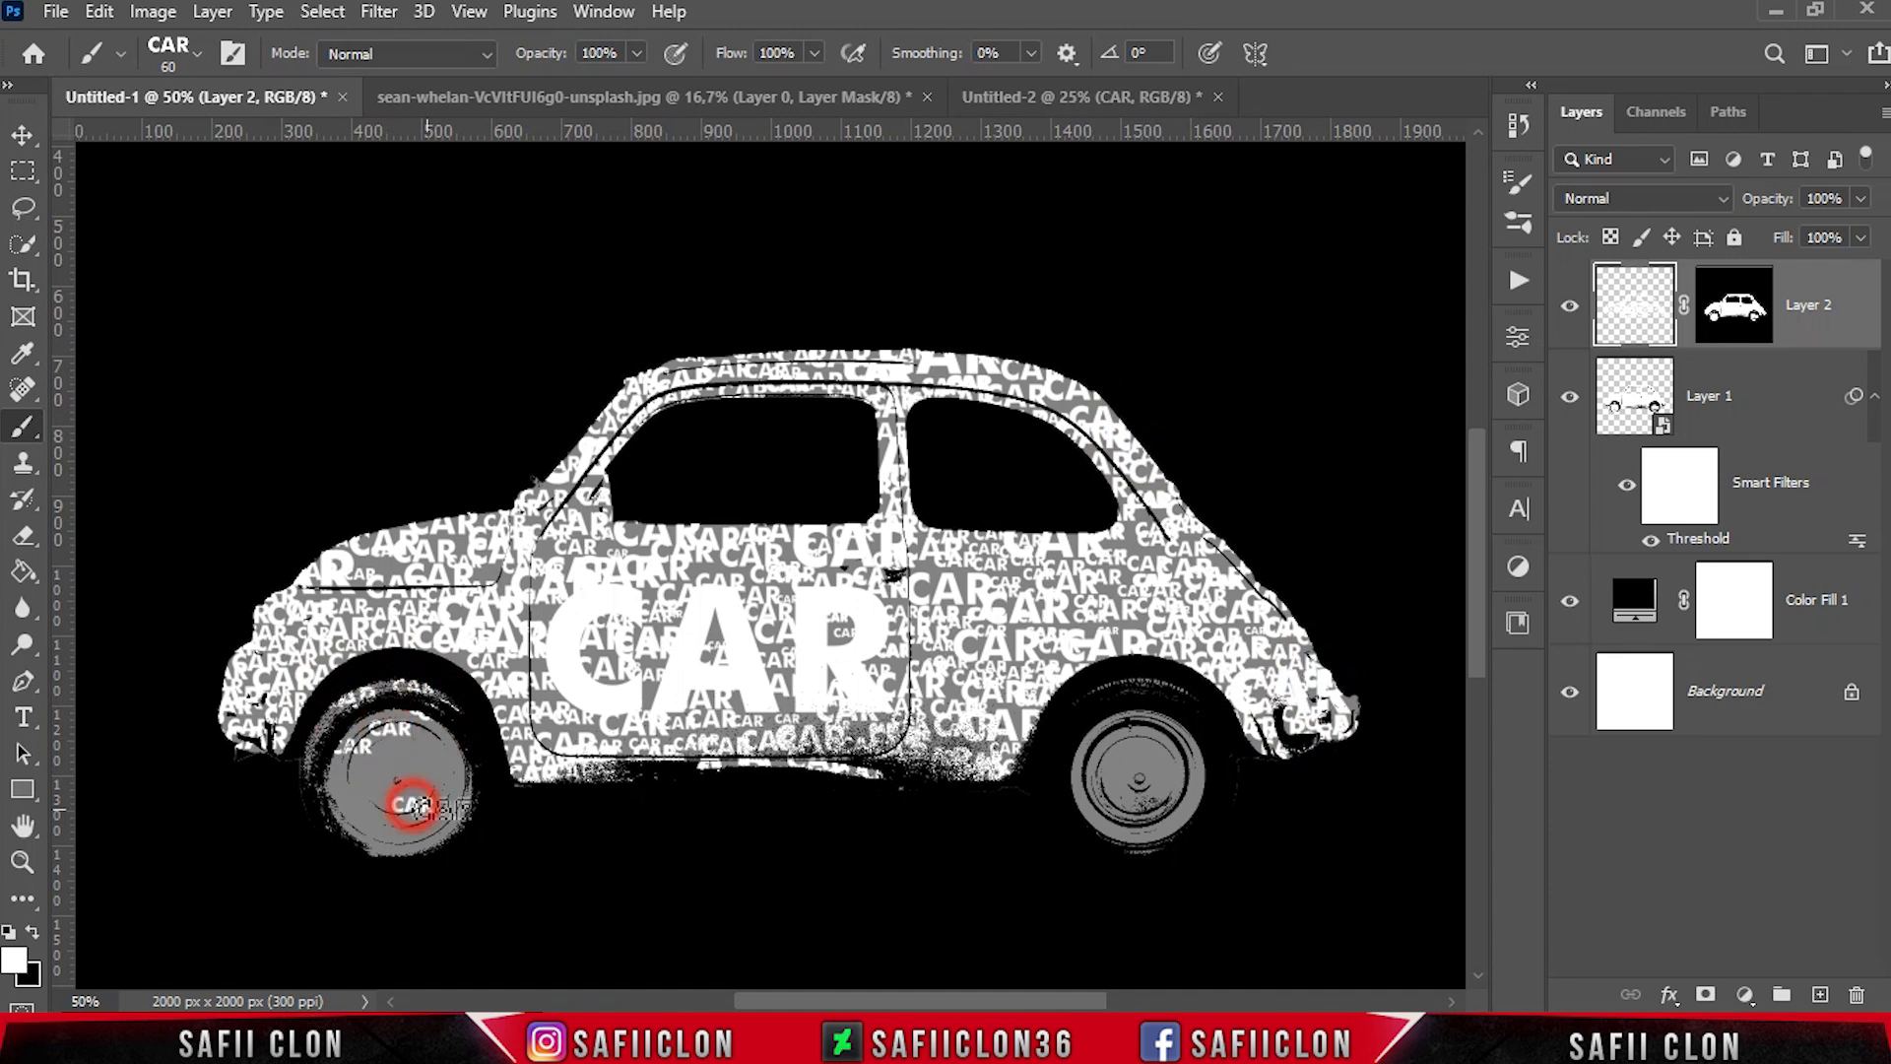
key("bracketright")
left_click(463, 758)
left_click(421, 772)
left_click(361, 855)
left_click(354, 773)
left_click(410, 844)
left_click(379, 832)
key("bracketleft")
key("bracketleft")
left_click(413, 738)
left_click(322, 753)
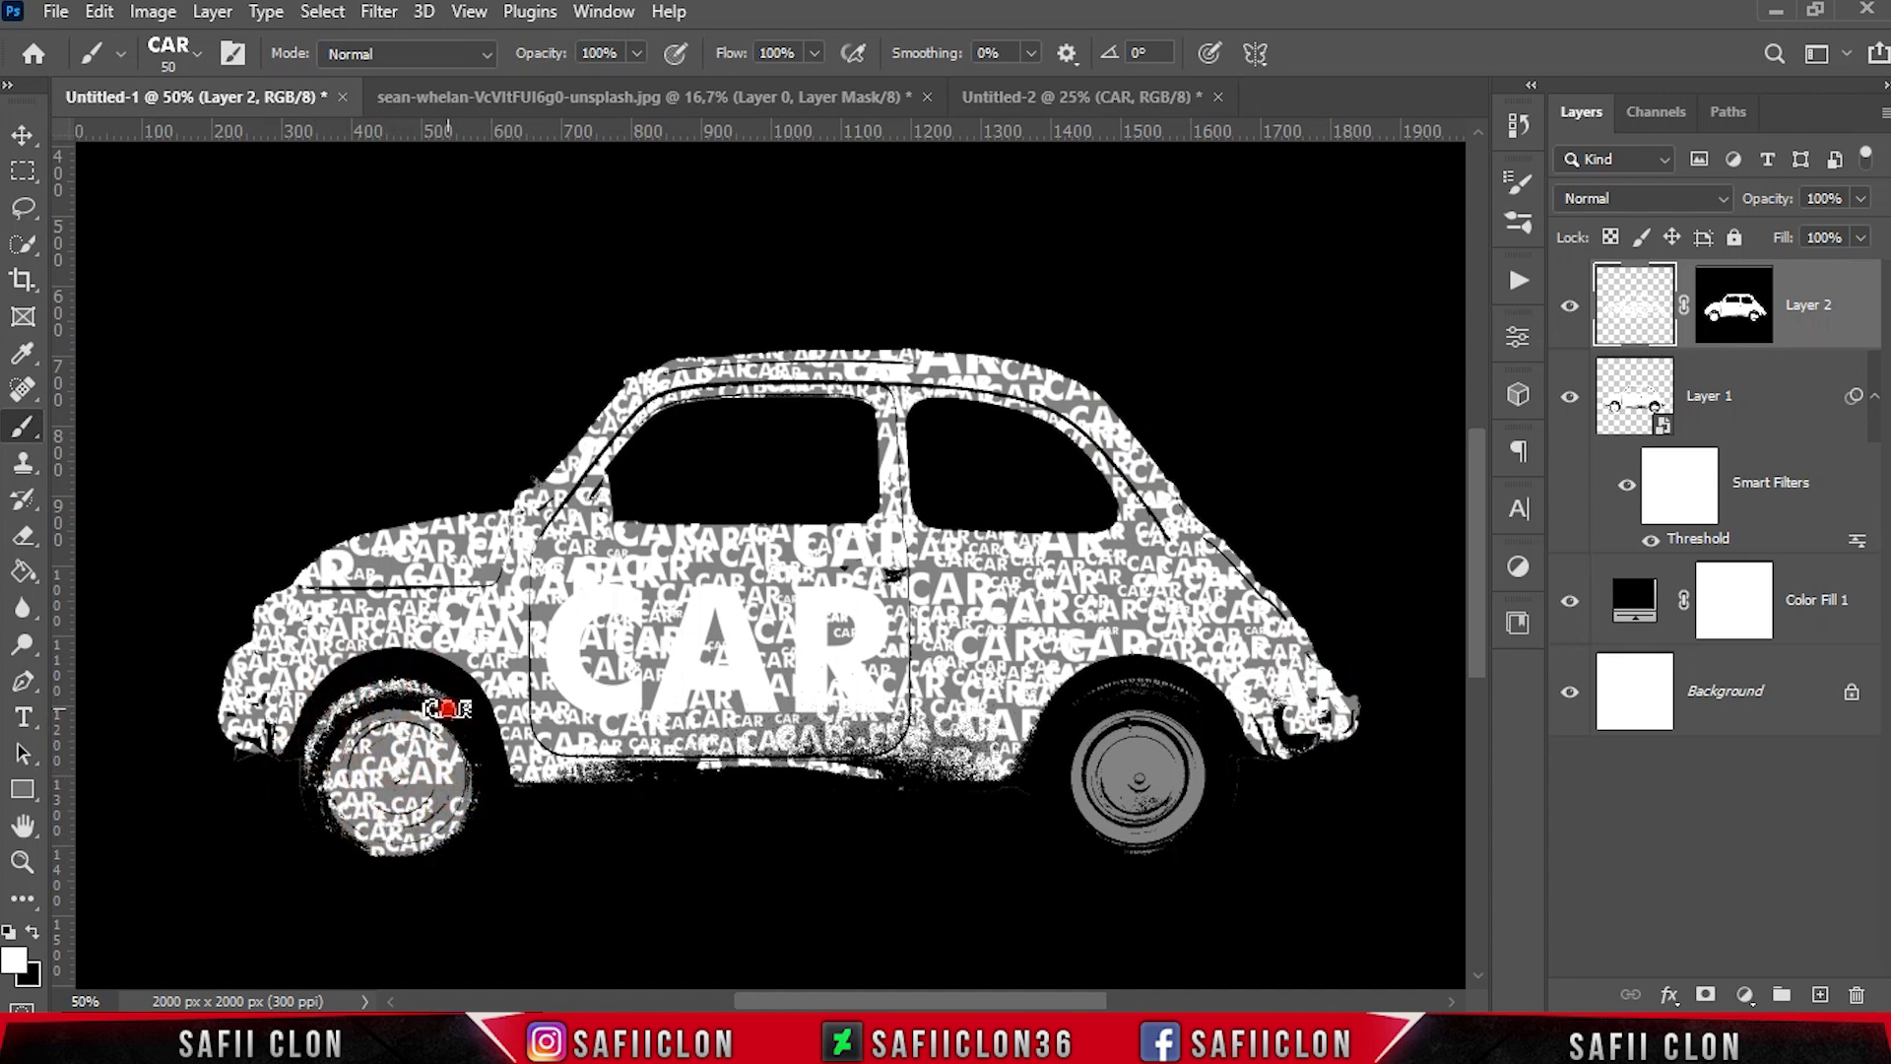
Cover the rear wheel with overlapping CAR stamps of about 45 to 60 px
key("bracketright")
left_click(1122, 748)
left_click(1108, 783)
left_click(1162, 764)
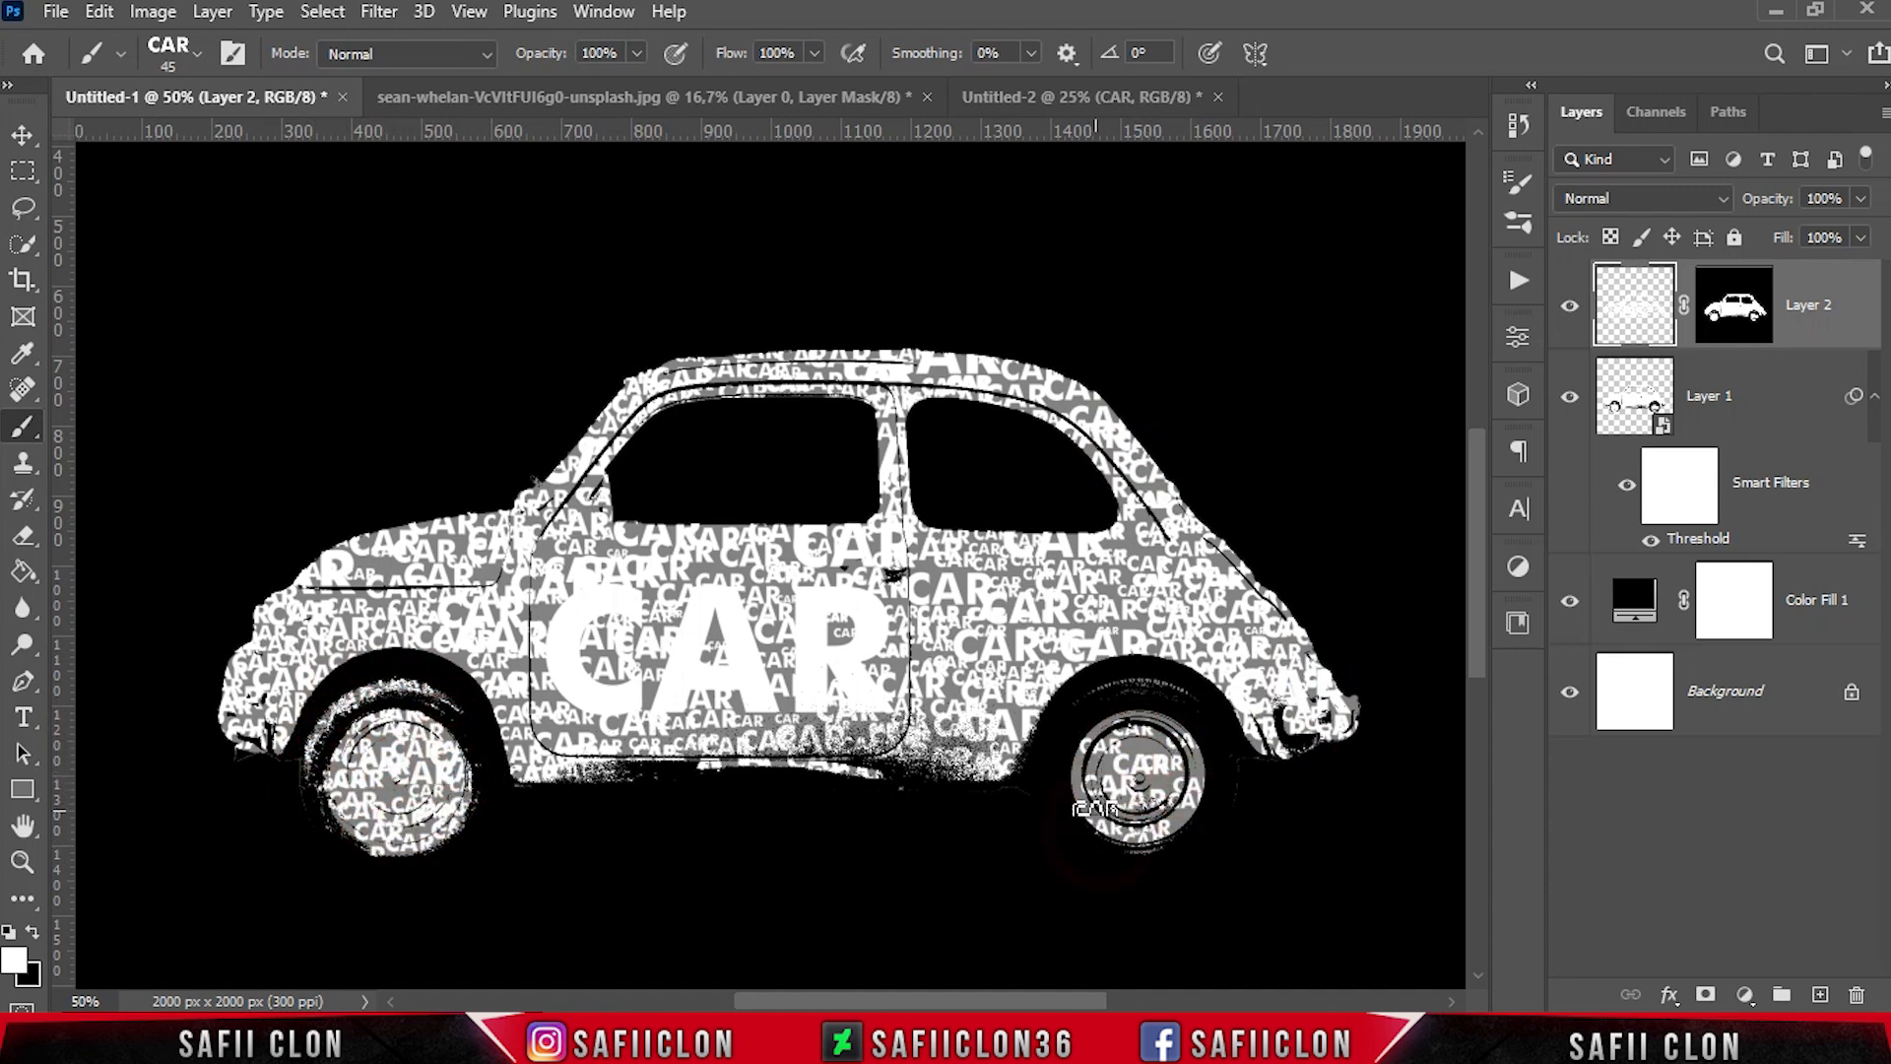
left_click(1194, 772)
left_click(1192, 815)
left_click(1078, 789)
left_click(1165, 790)
left_click(1140, 720)
Enlarge the CAR brush to 70 px in stages and touch up the rear tyre's upper edge and the front wheel
key("bracketright")
left_click(1089, 687)
key("bracketright")
key("bracketright")
left_click(338, 764)
key("ctrl+minus")
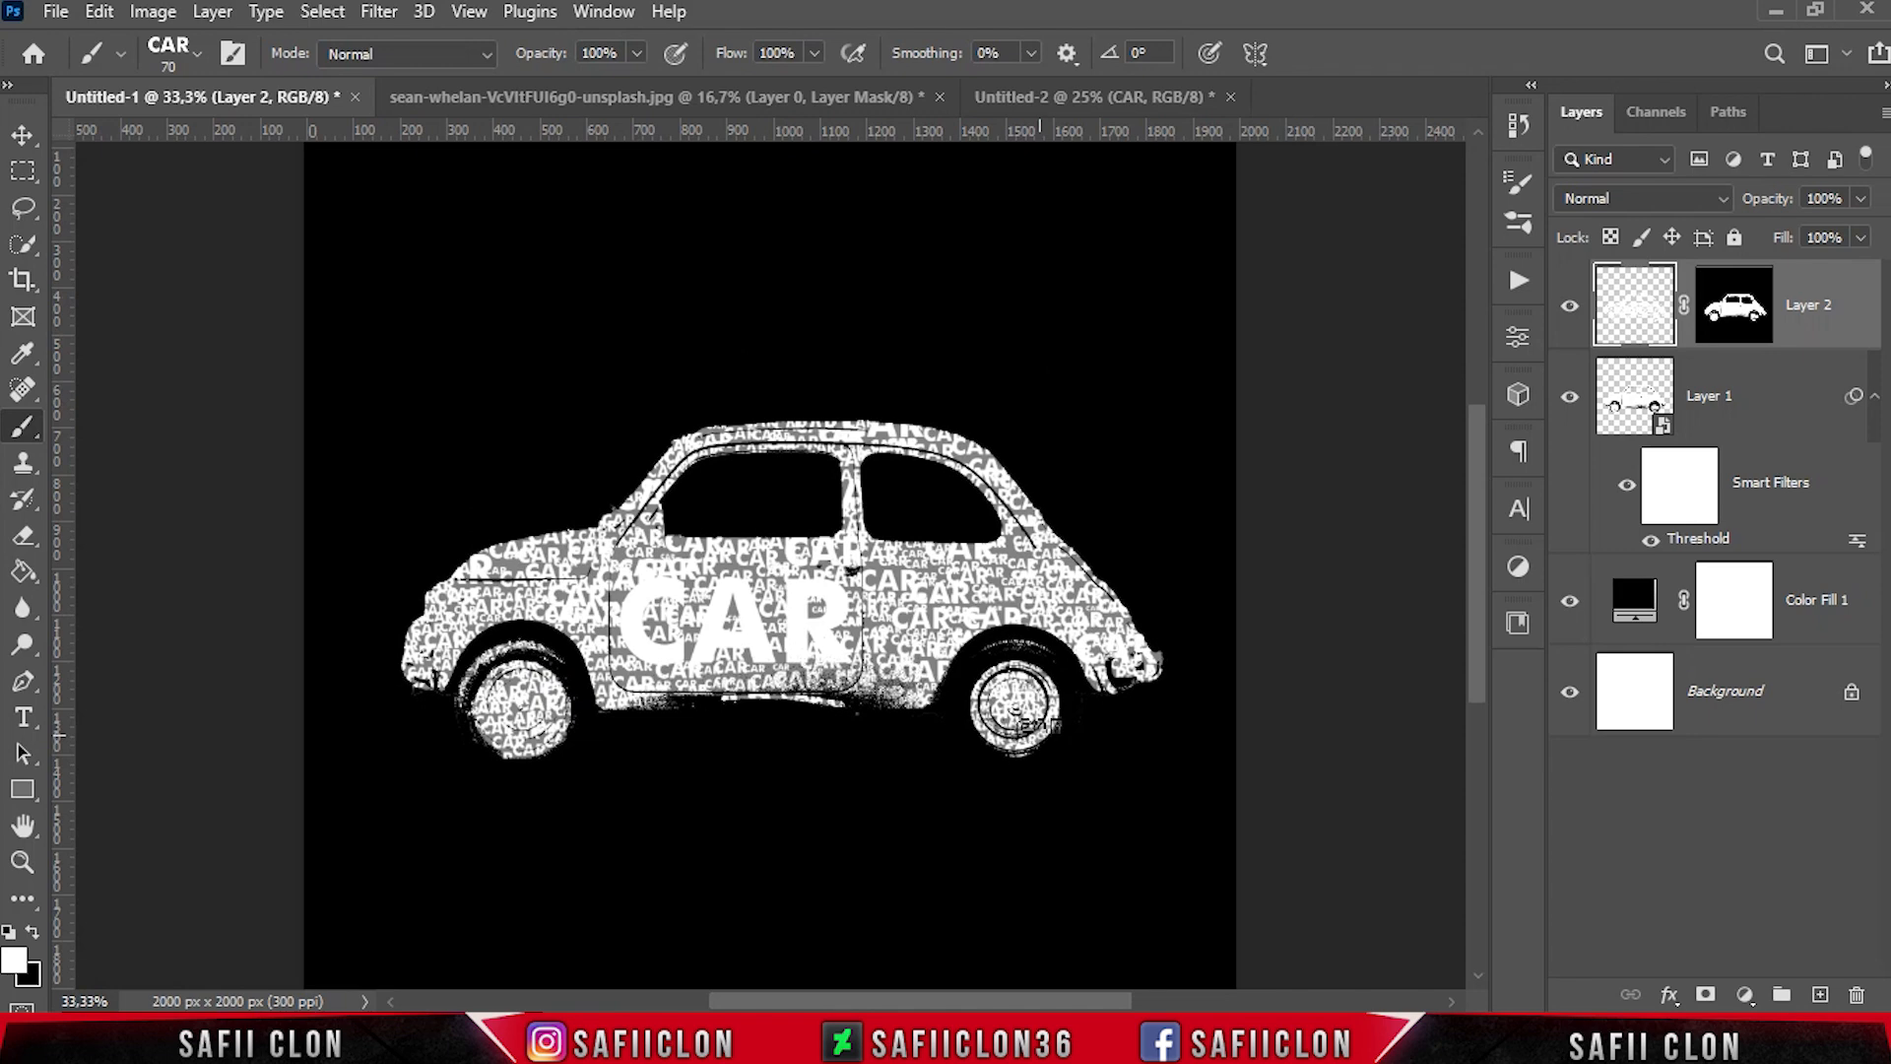
Hide Layer 1 and toggle Layer 2's visibility to check the text car, leaving Layer 2 shown
left_click(1569, 313)
left_click(1569, 399)
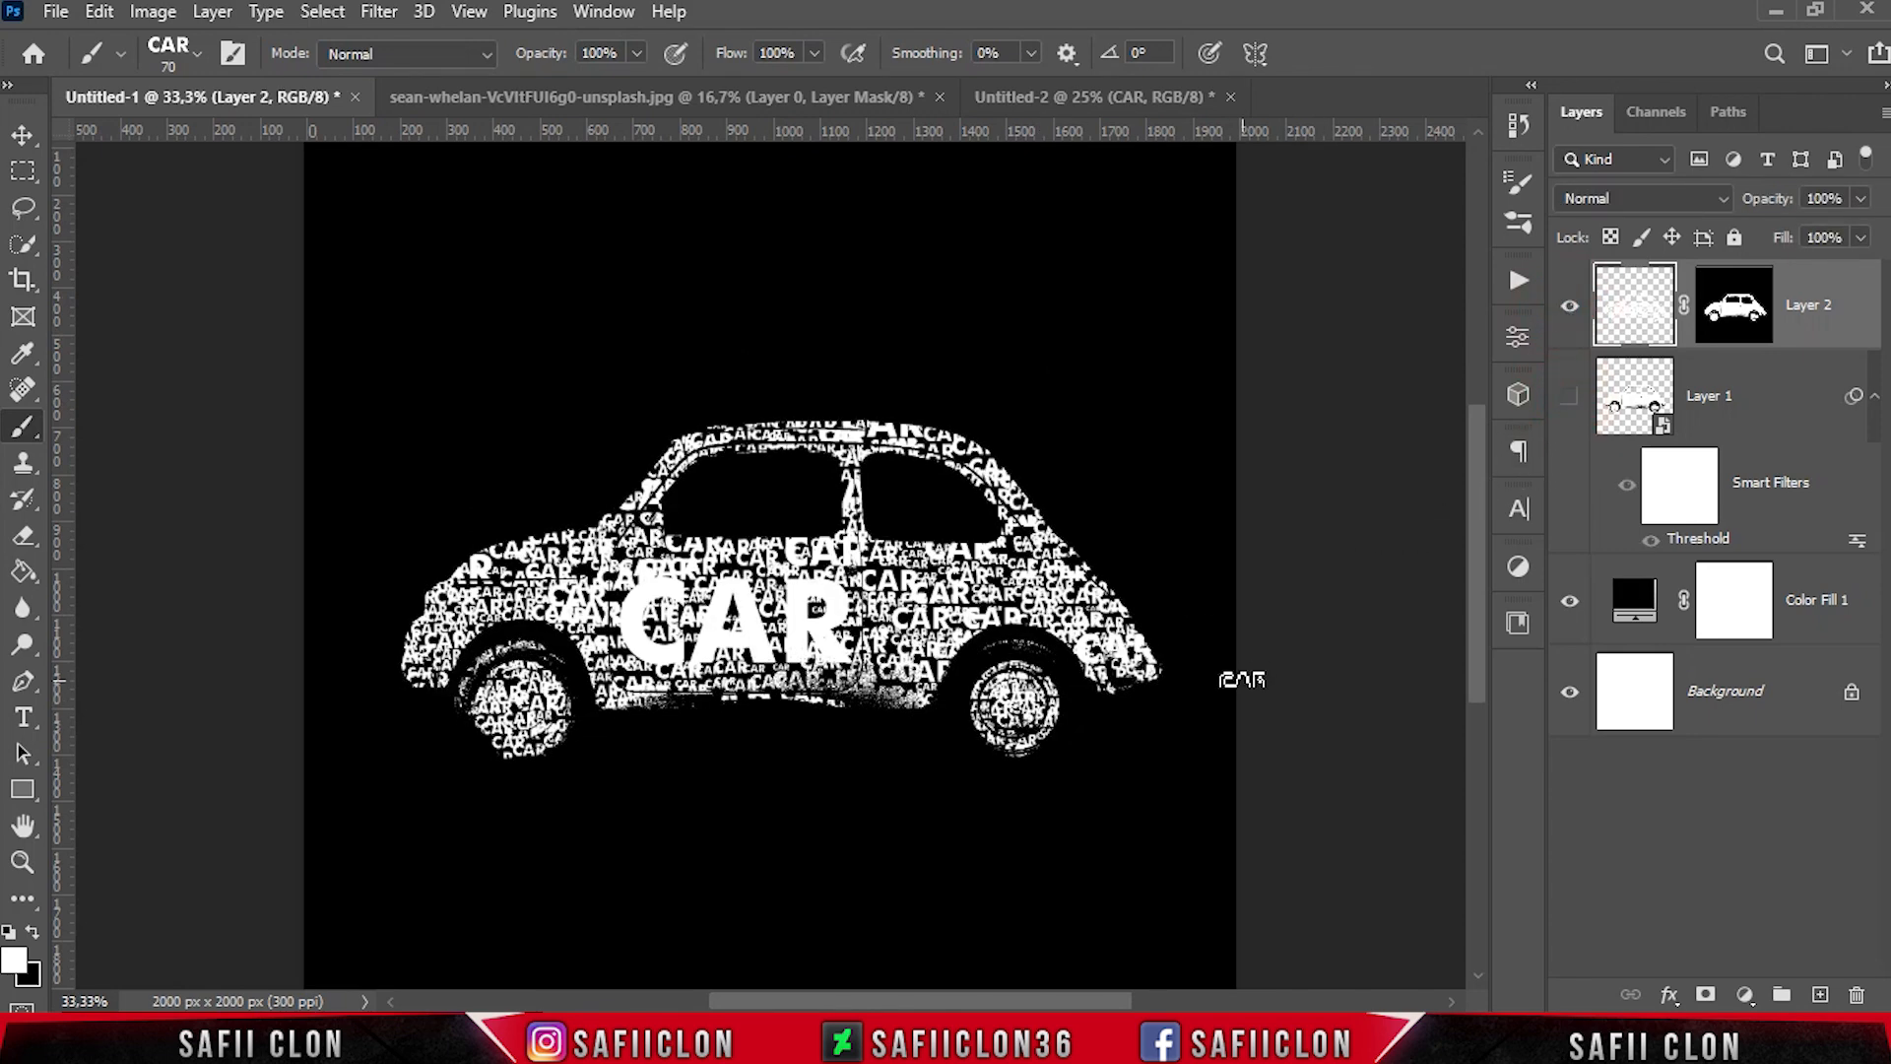
left_click(1569, 313)
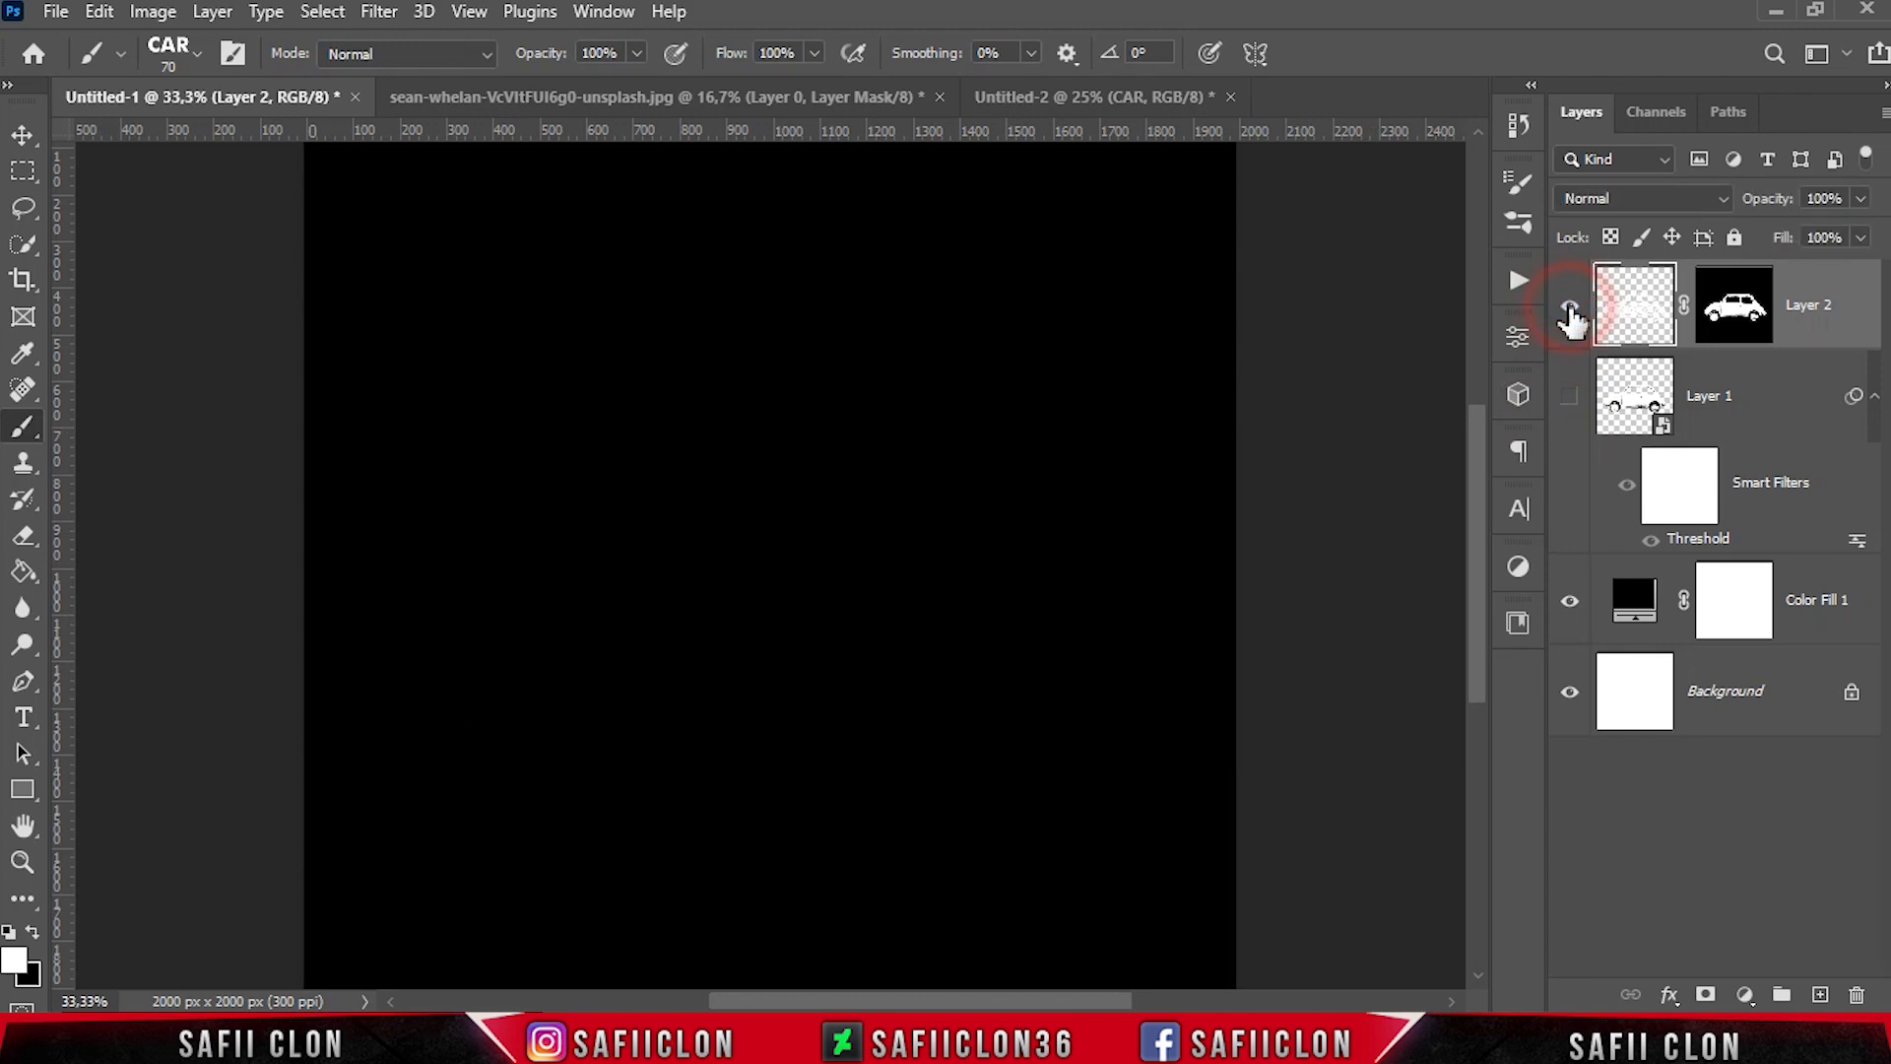
left_click(1569, 313)
left_click(1569, 313)
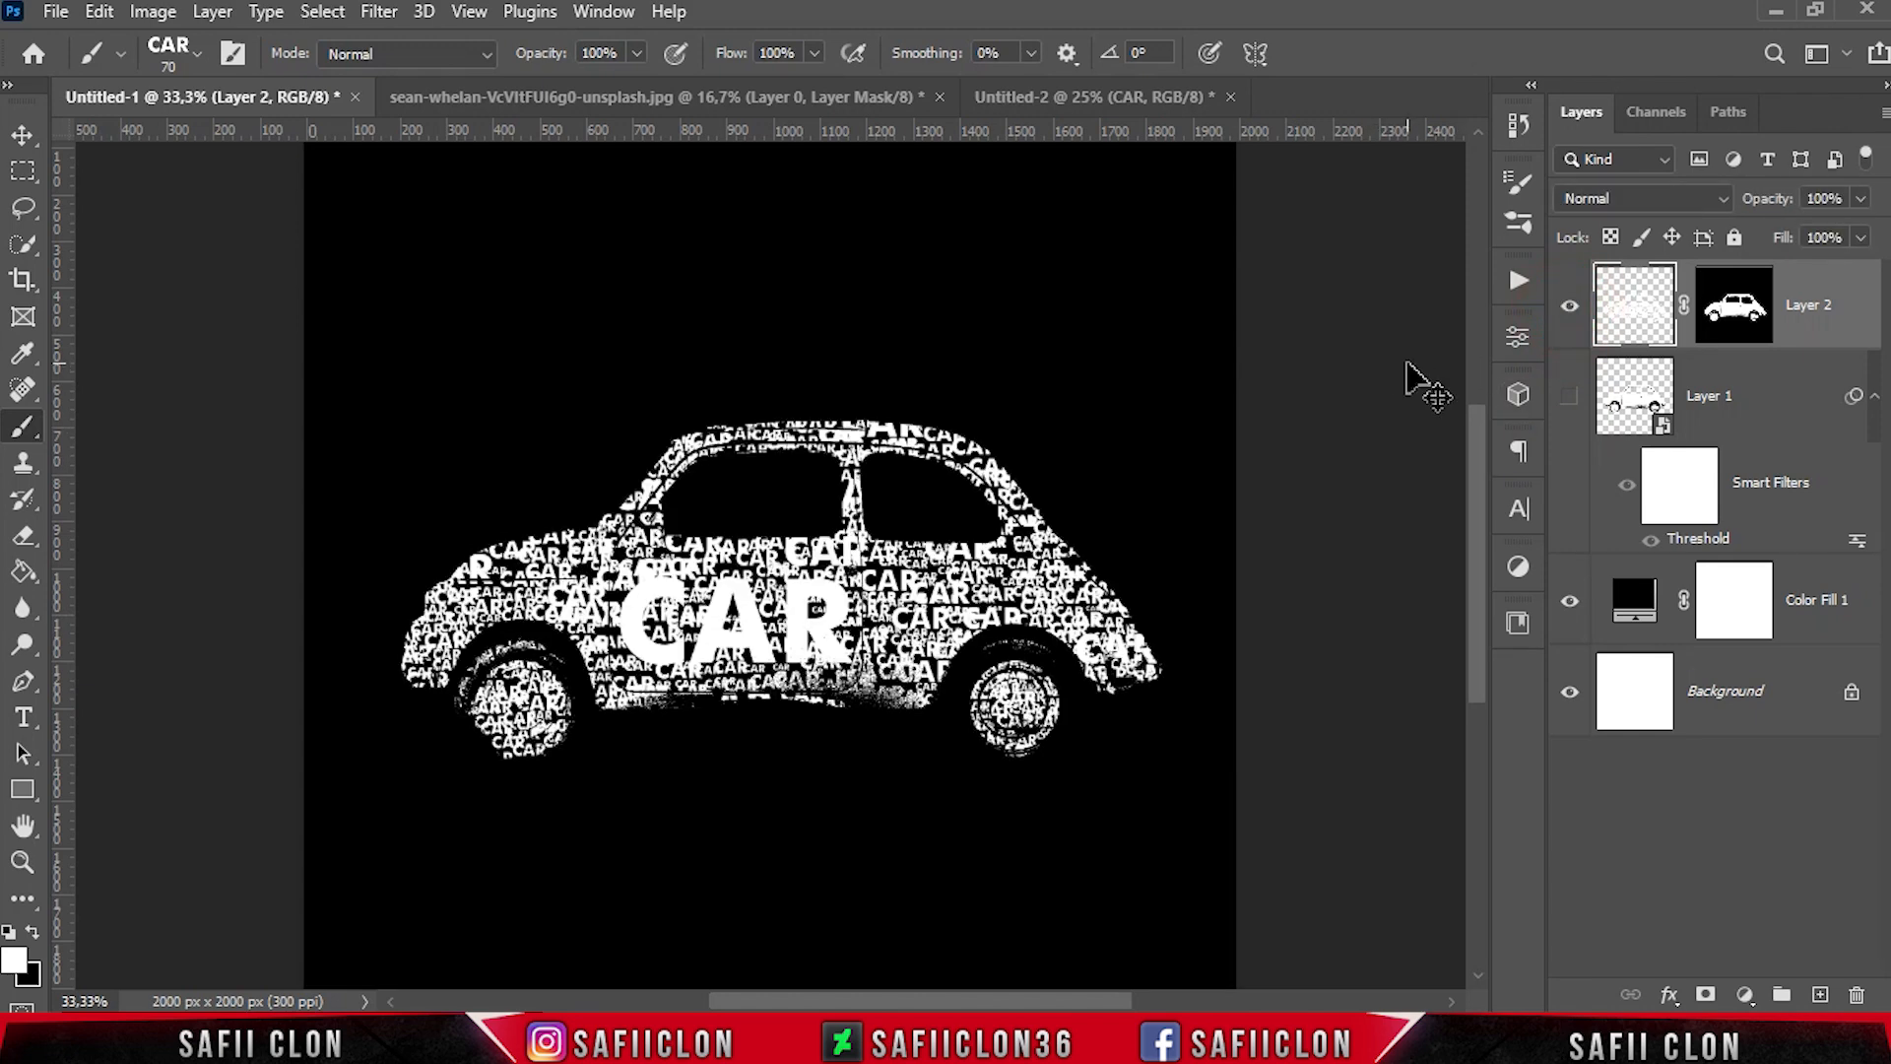
Examine the finished text car on black up close and as a whole
key("ctrl+minus")
key("ctrl+minus")
key("ctrl+plus")
key("ctrl+plus")
key("ctrl+plus")
key("ctrl+plus")
key("ctrl+plus")
key("ctrl+minus")
key("ctrl+minus")
key("ctrl+minus")
key("ctrl+minus")
key("ctrl+plus")
key("ctrl+minus")
key("ctrl+minus")
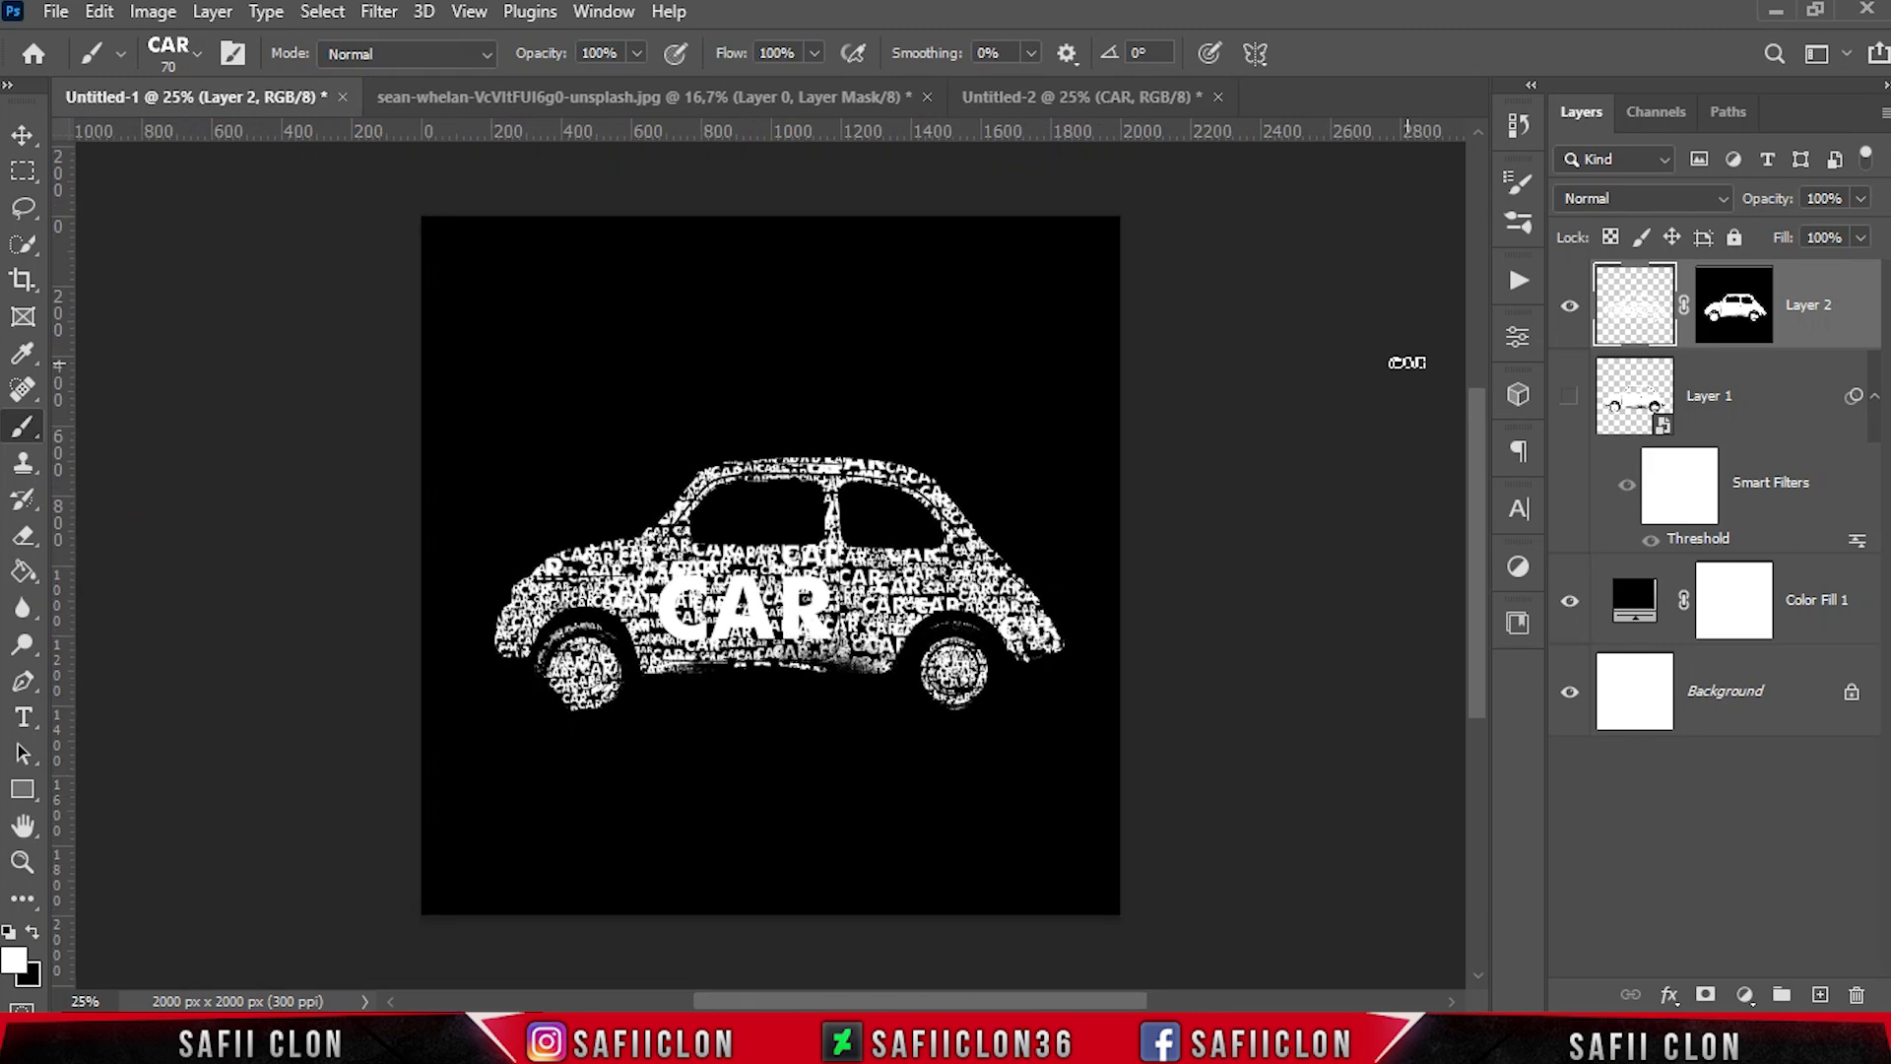